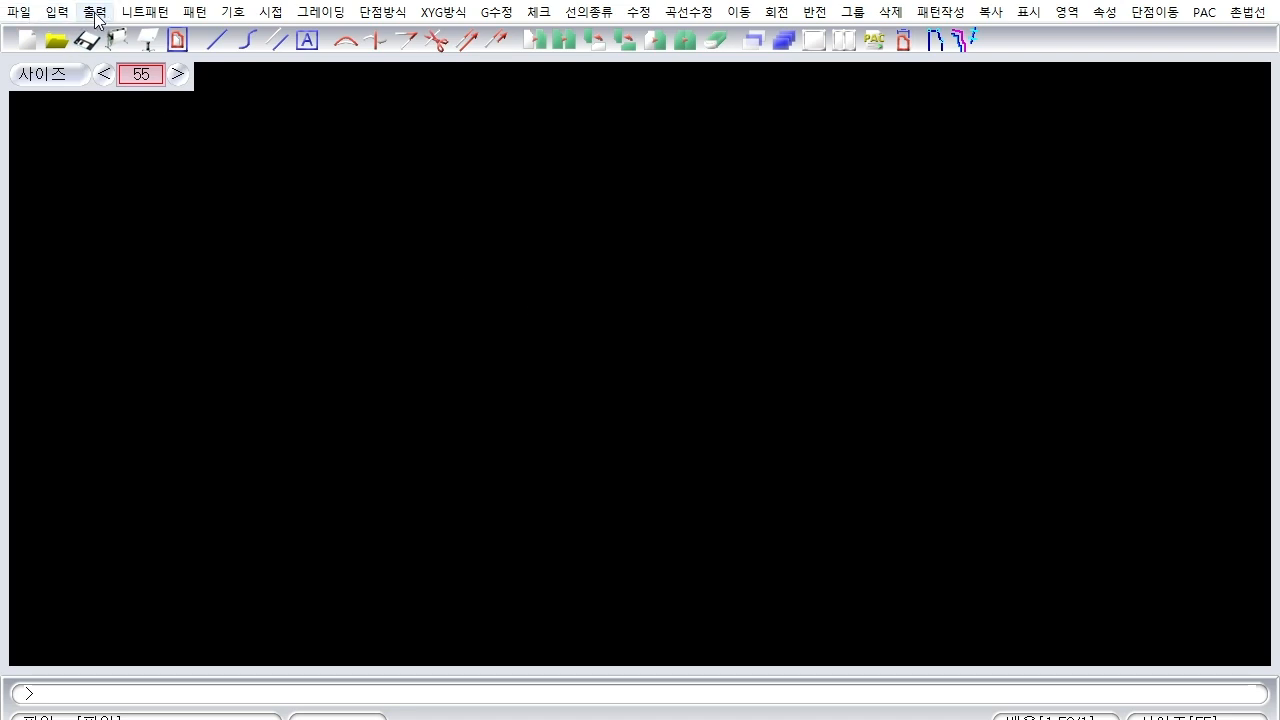
Draw a two-point line (2점선) sloping gently down to the right in the upper middle of the empty canvas.
click(195, 14)
mouse_move(353, 15)
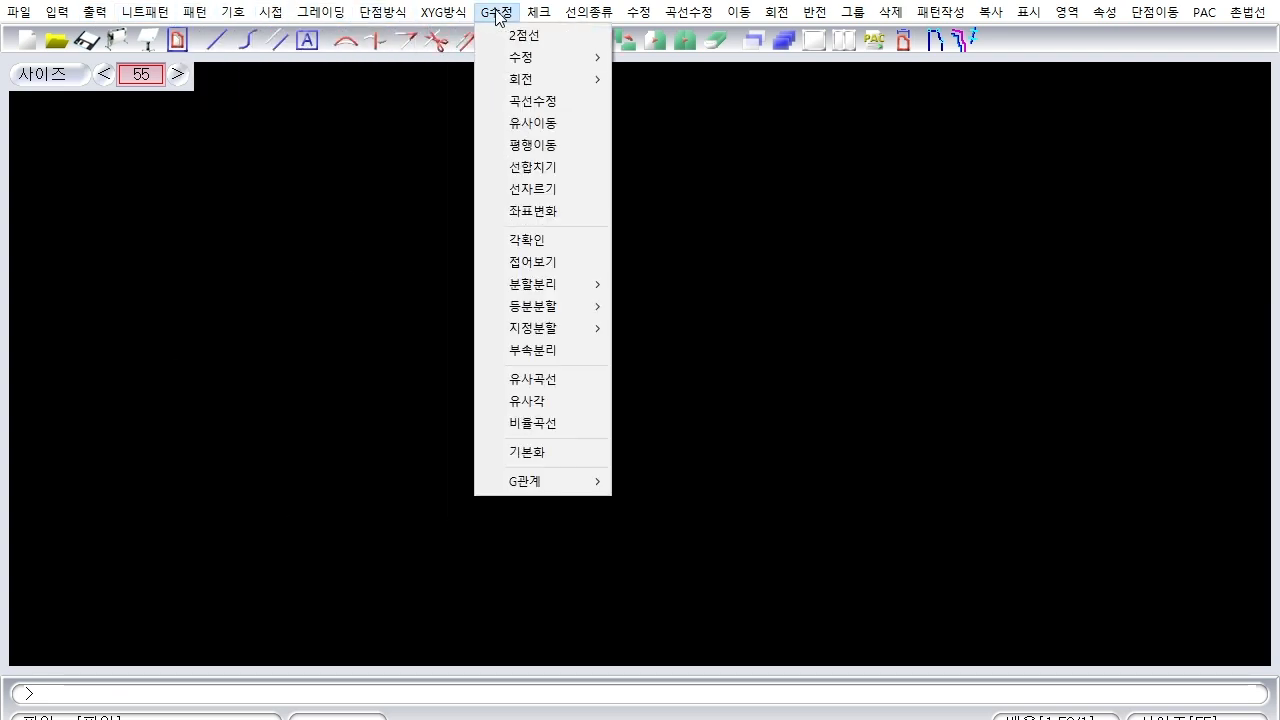
mouse_move(544, 17)
mouse_move(608, 16)
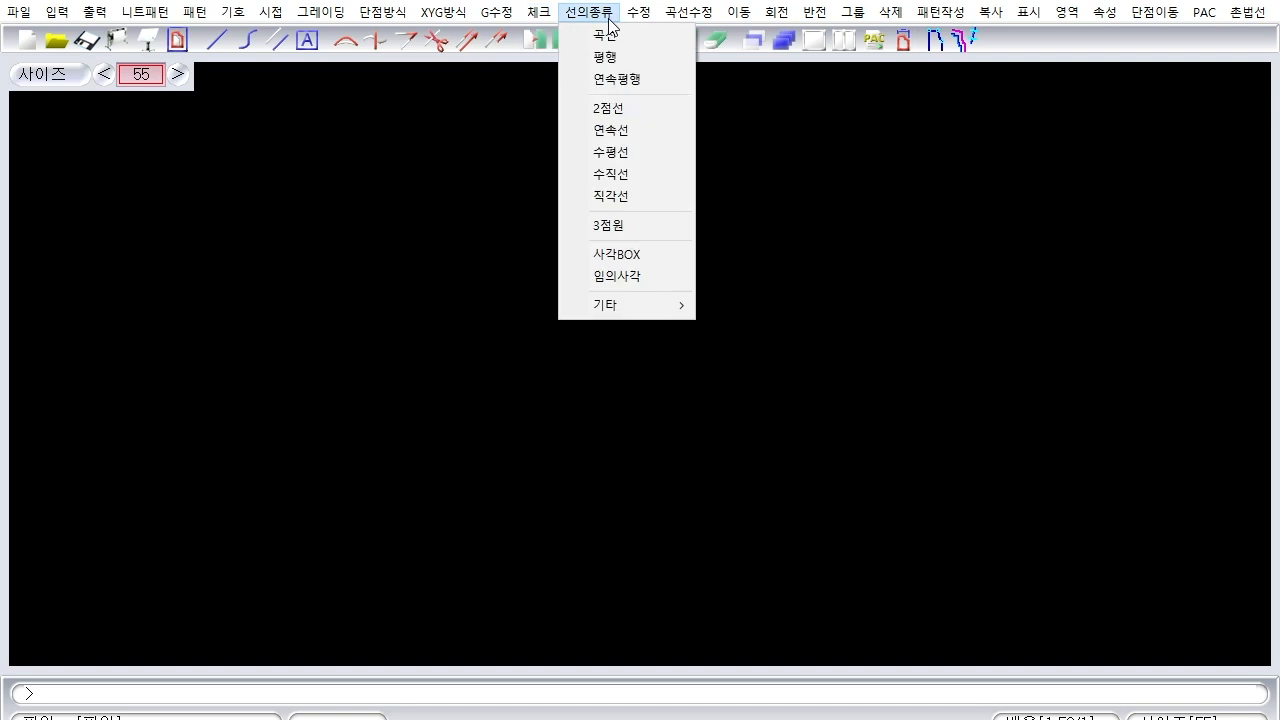
click(620, 108)
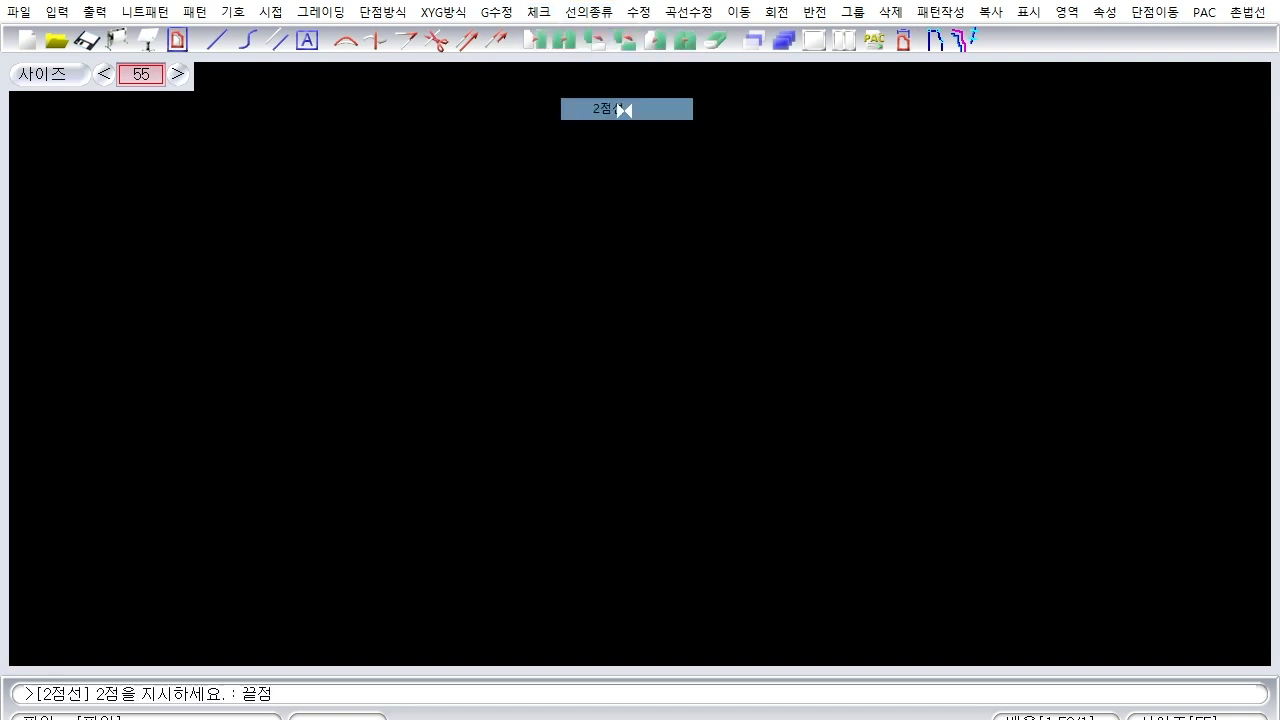
click(477, 237)
click(645, 267)
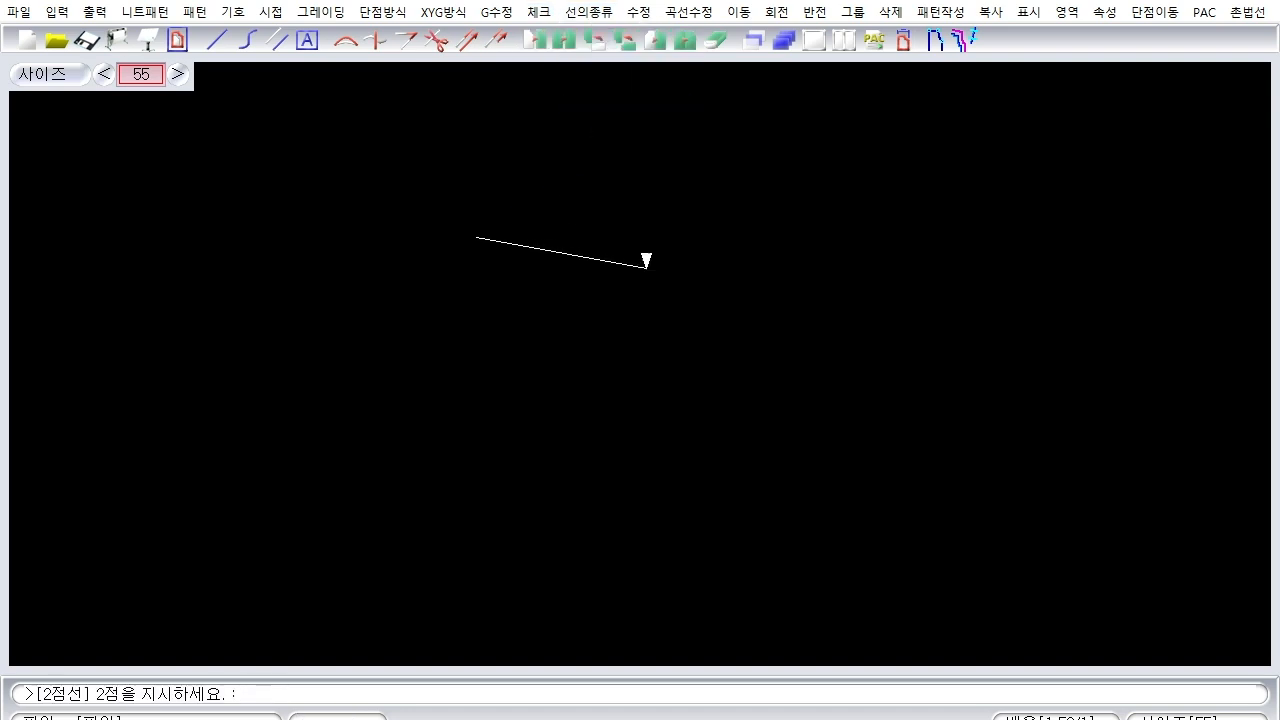
click(87, 40)
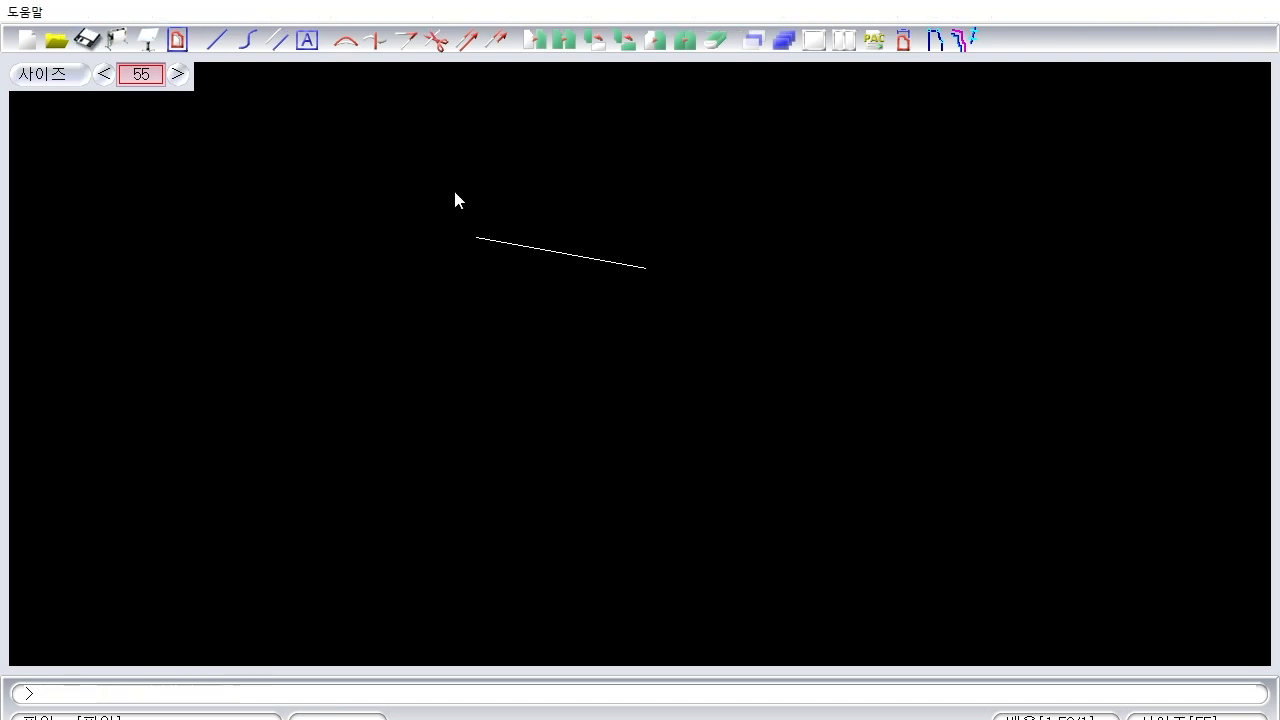
right_click(633, 158)
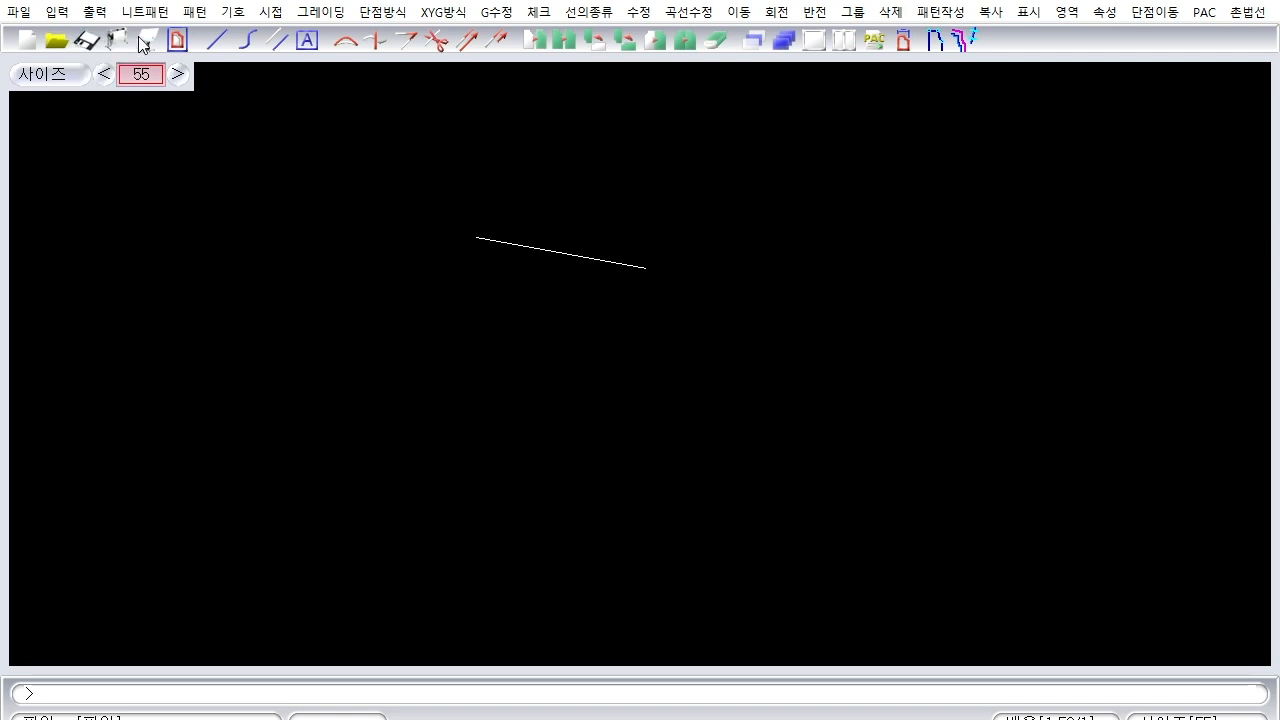
Draw a second two-point line below the first one, sloping in about the same direction, and end the command.
click(215, 40)
click(475, 302)
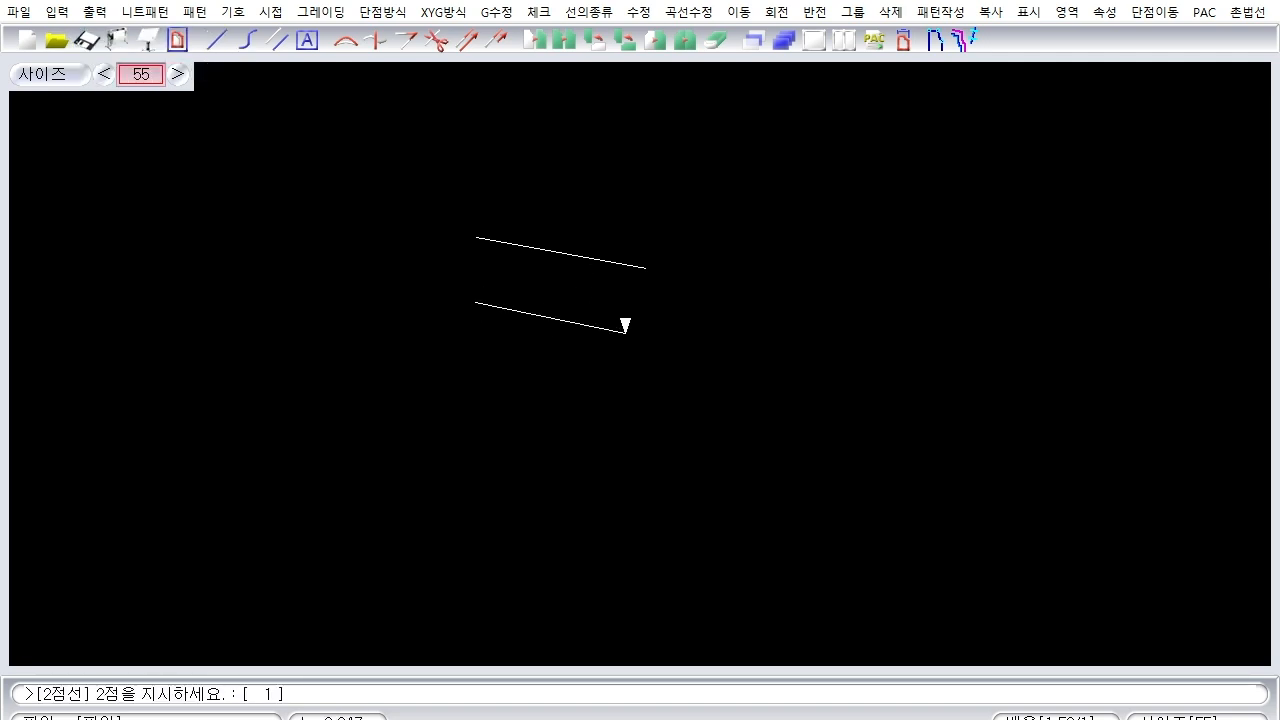
click(630, 333)
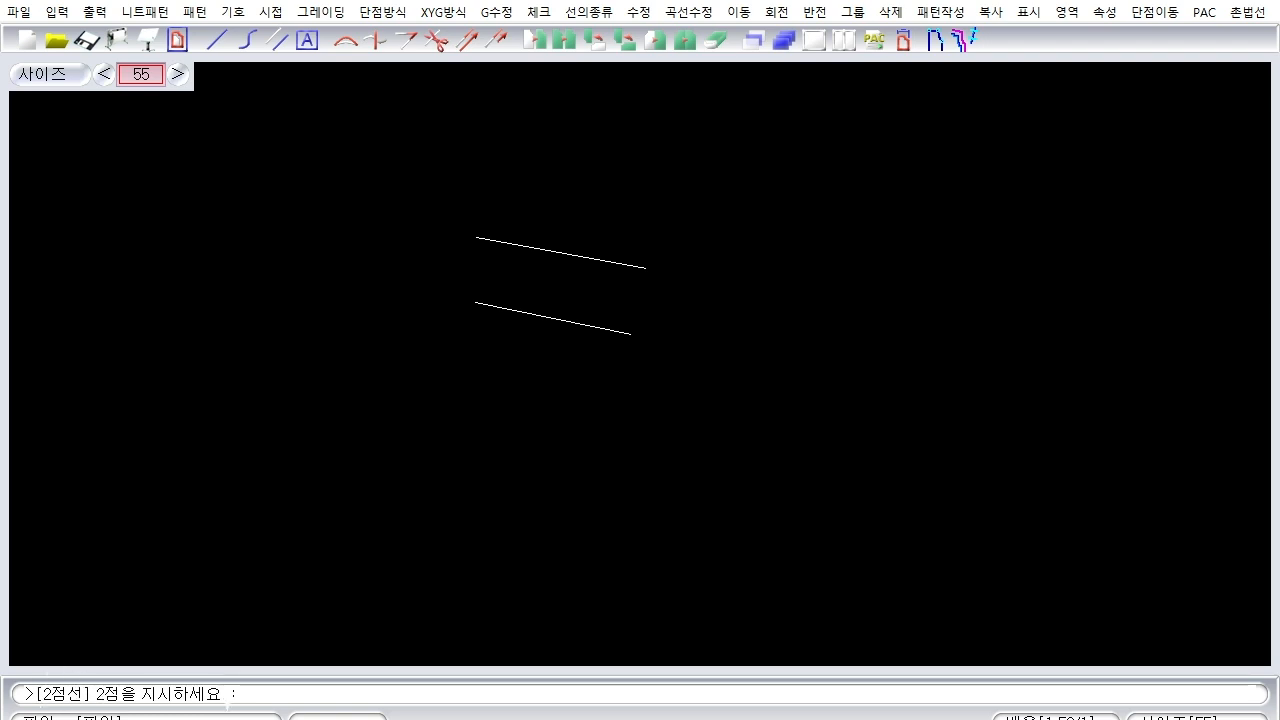
right_click(467, 446)
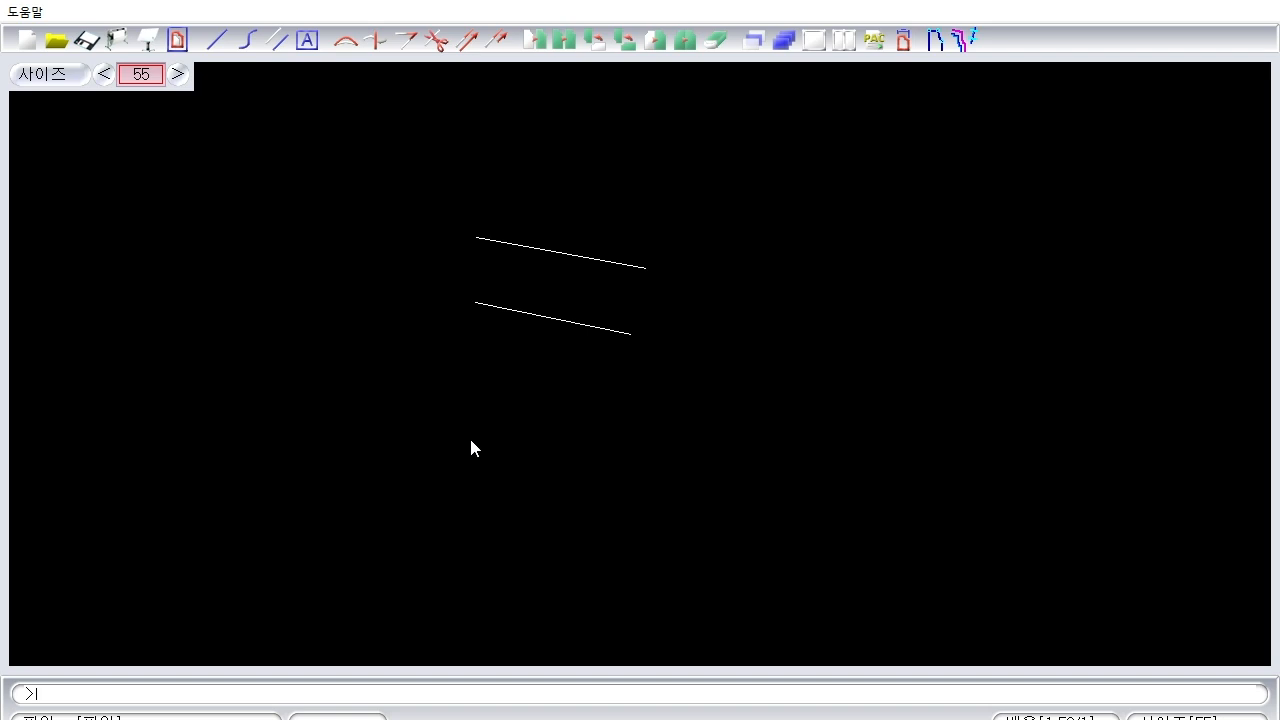
Draw a third two-point line below the other two with the I command, sloping in the same direction.
key(Return)
click(475, 401)
click(618, 430)
key(Escape)
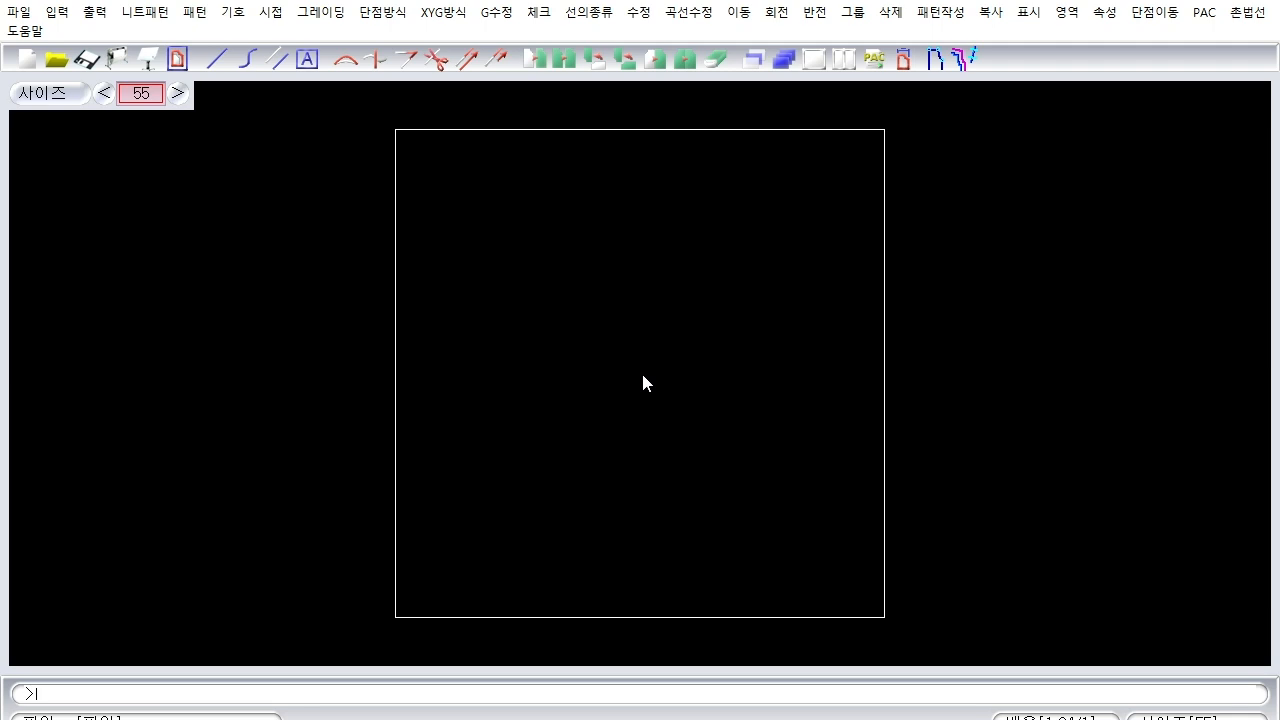
Try to draw a two-point line from the square's upper-left corner using the end point (끝점) method.
key(i)
click(474, 132)
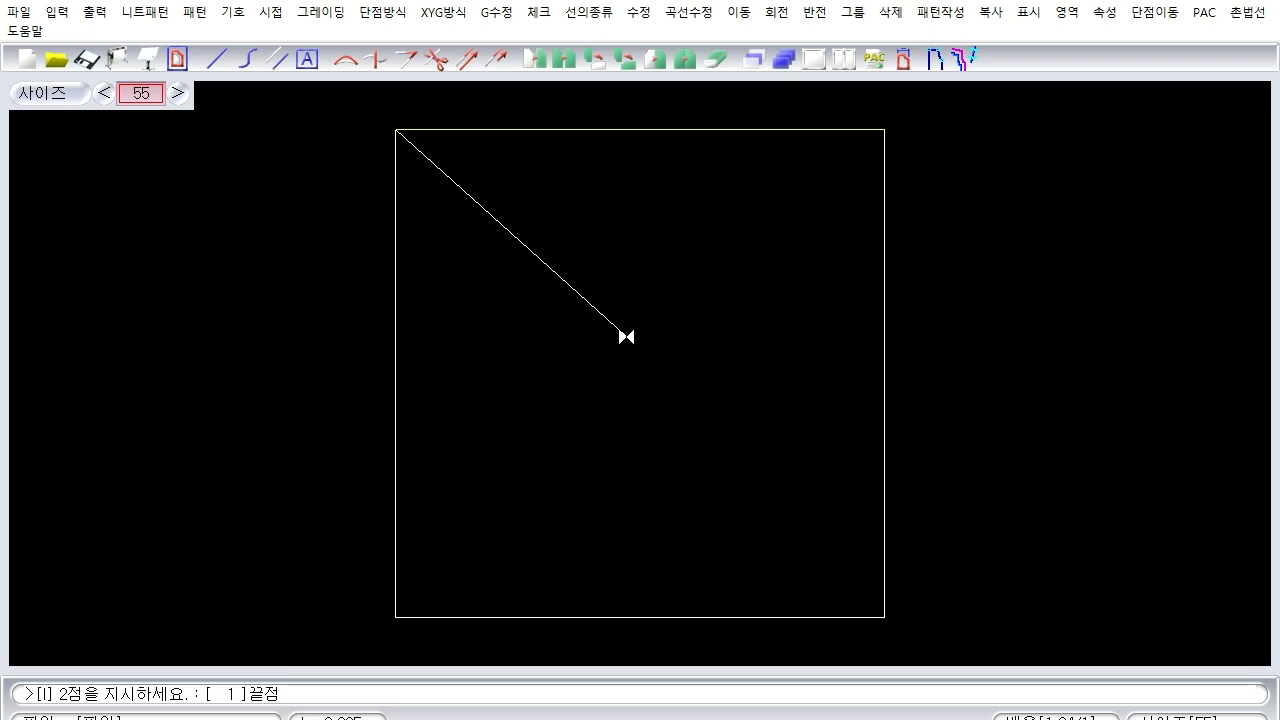
key(Escape)
key(Escape)
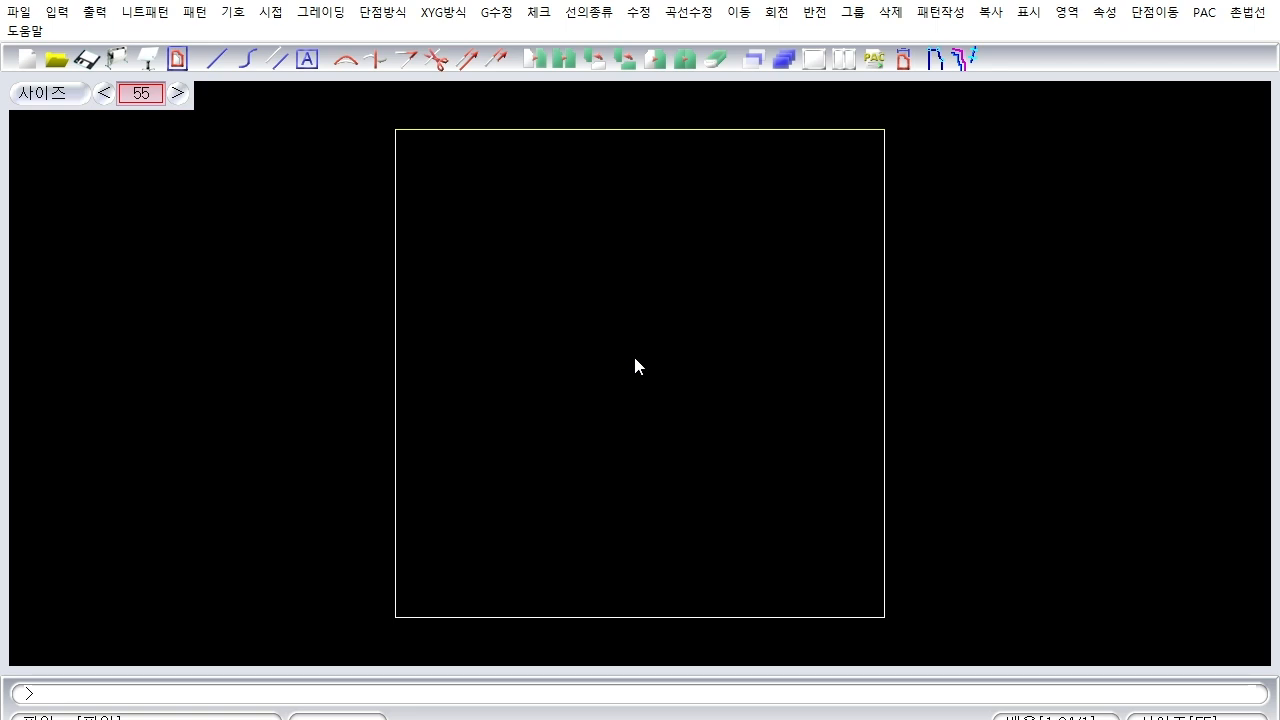
scroll(635, 359, down, 2)
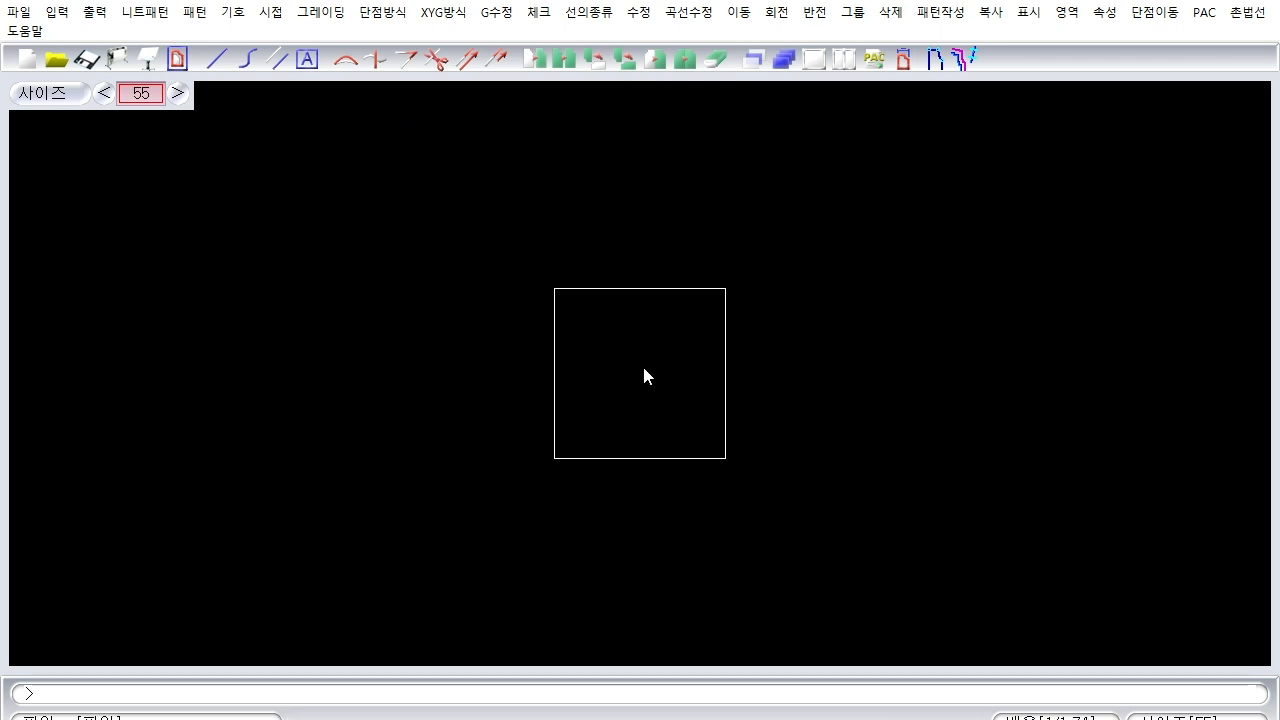
scroll(643, 368, up, 2)
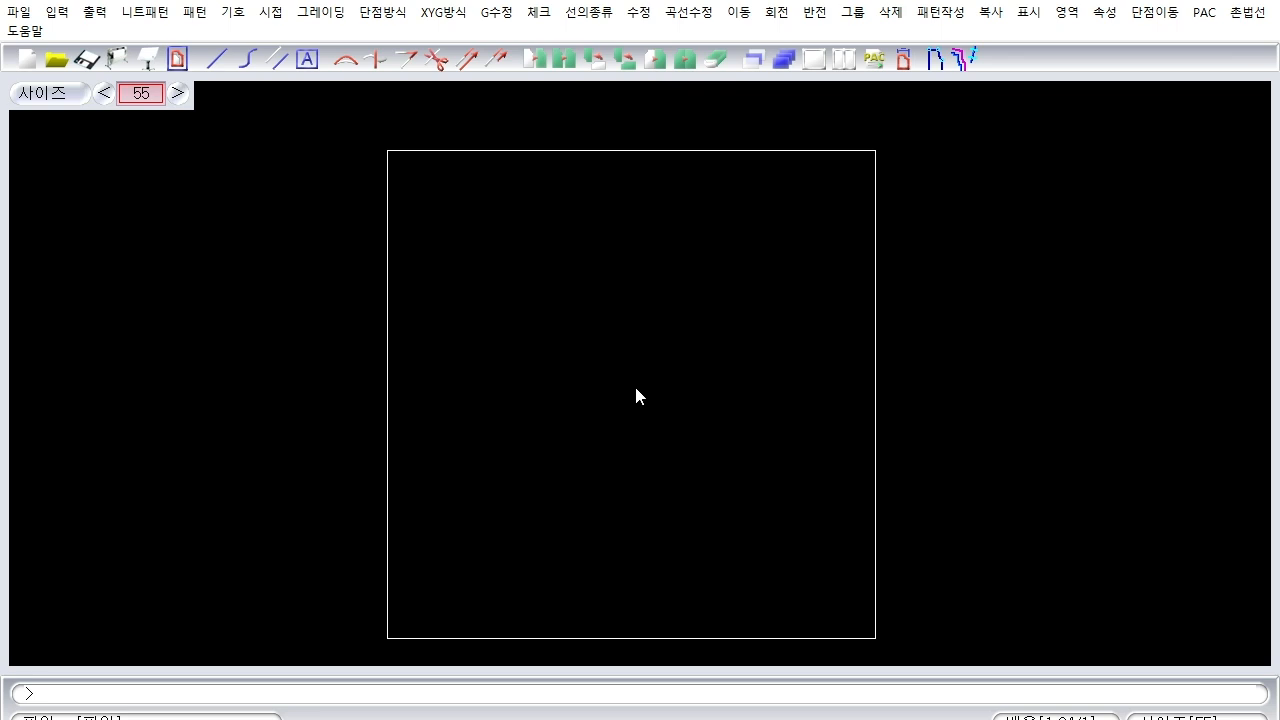
key(F1)
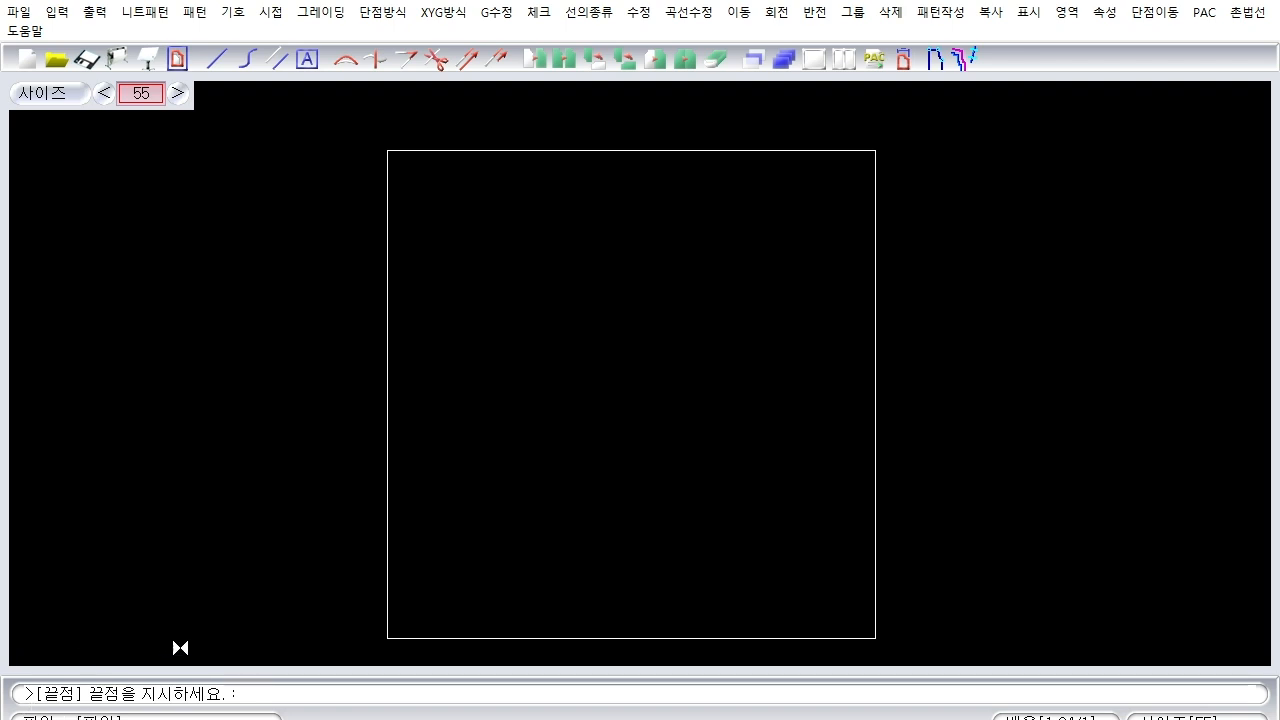
key(Escape)
key(F1)
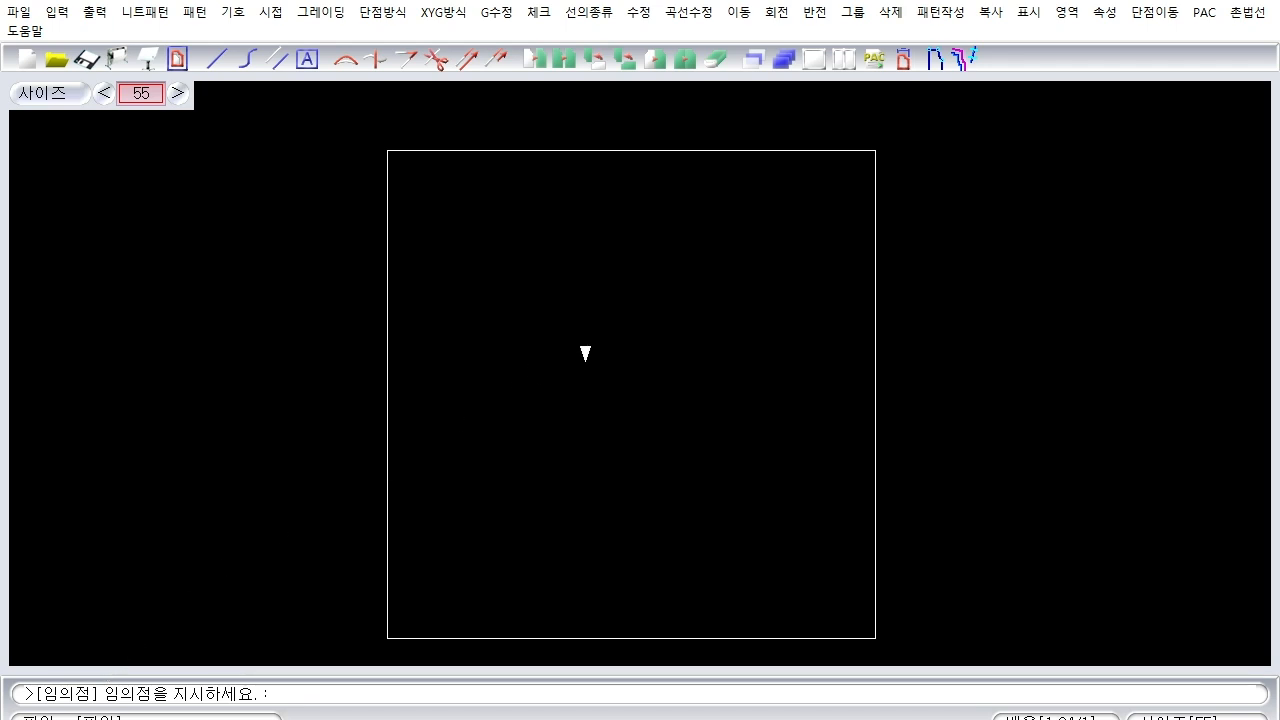
right_click(637, 386)
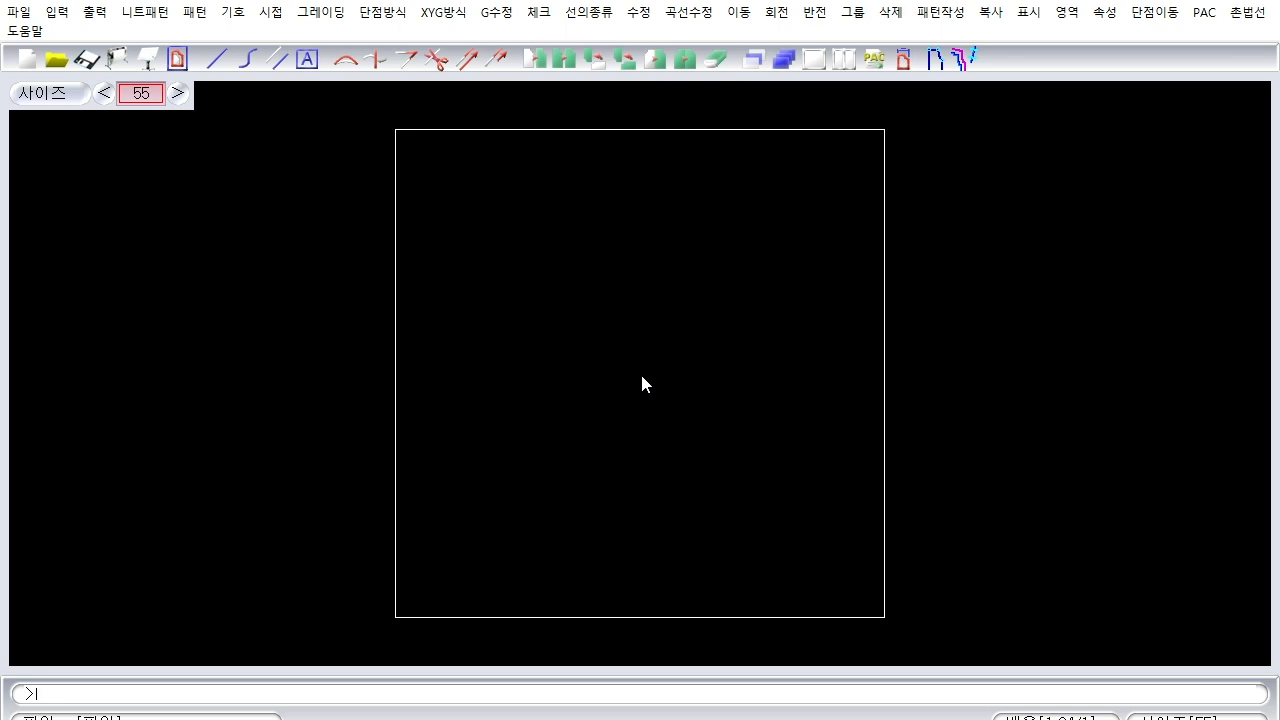
Draw a short diagonal two-point line with arbitrary points (임의점) in the empty area left of the square.
key(Return)
click(396, 171)
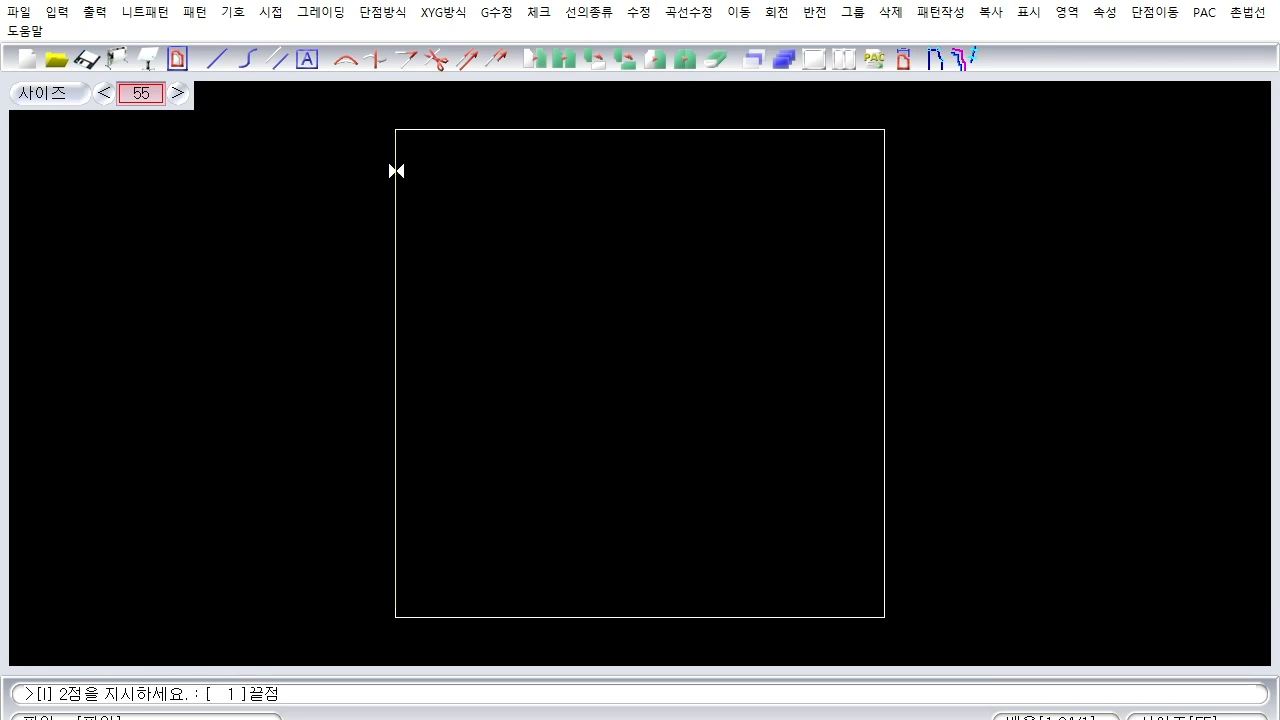
right_click(507, 331)
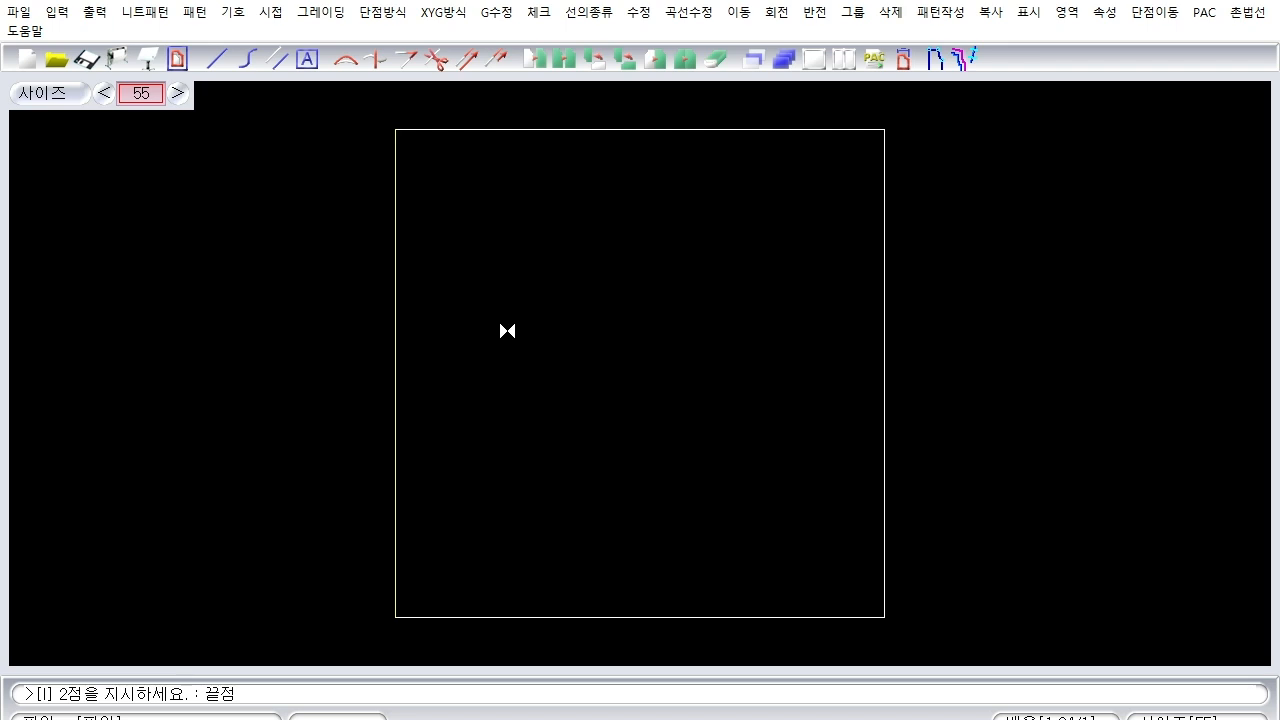
key(F2)
click(290, 274)
click(225, 358)
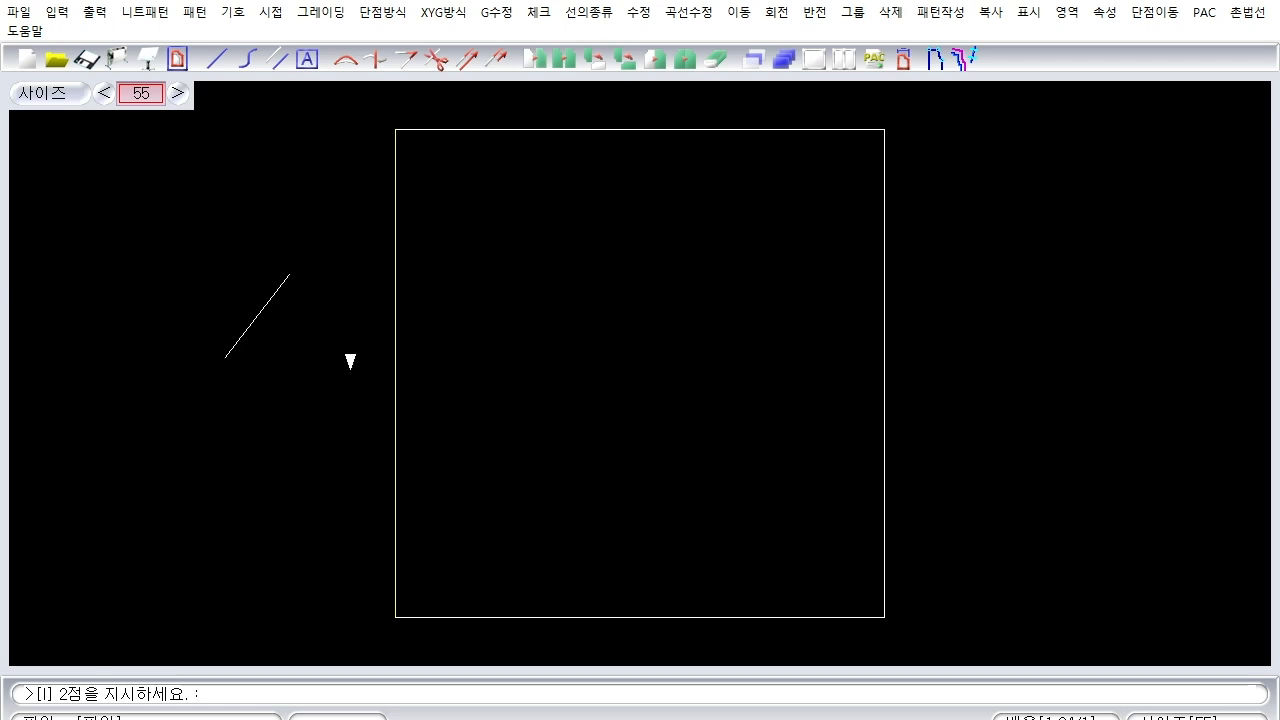
Try to start a line at an on-line point (선상점) near the left end of the square's upper edge.
key(F3)
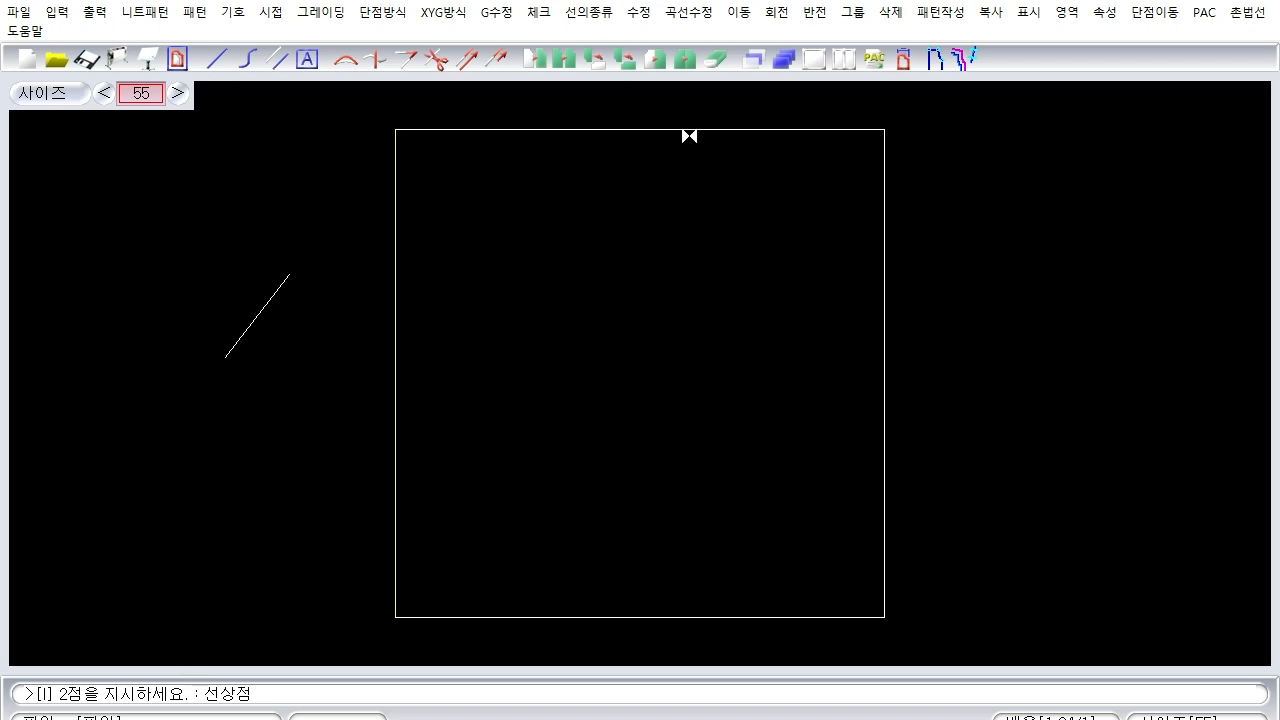
click(454, 130)
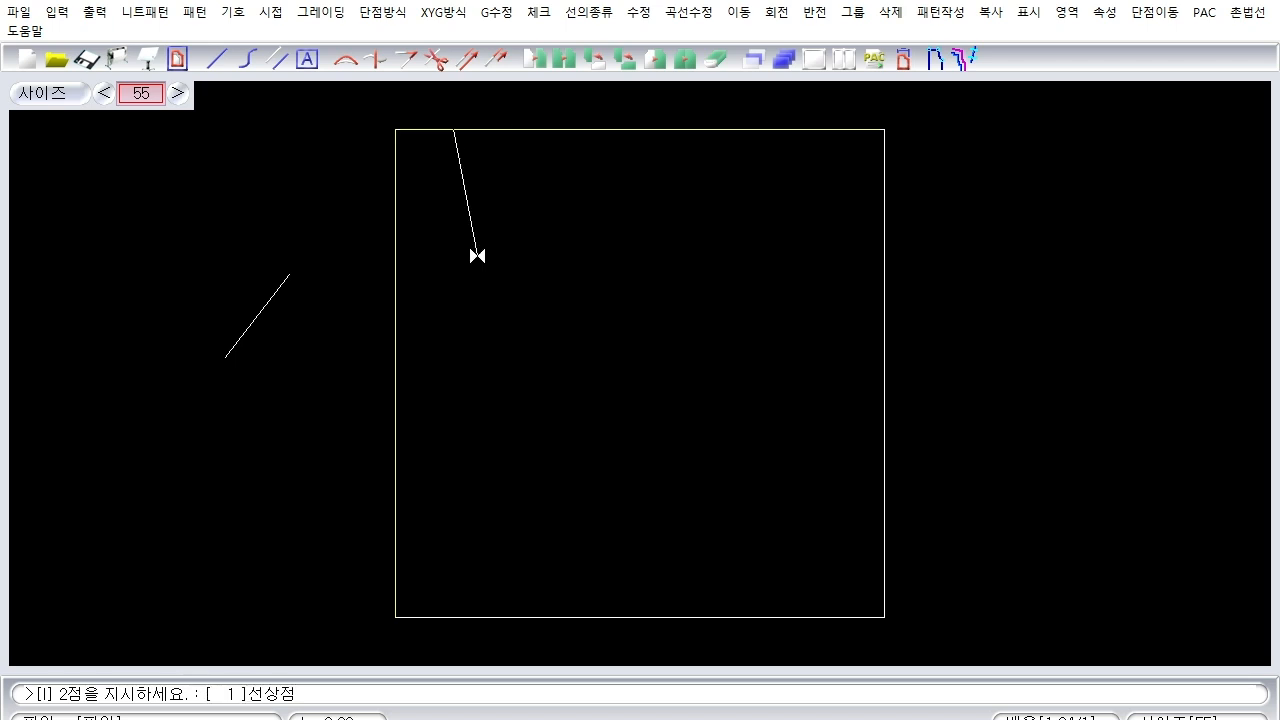
key(Escape)
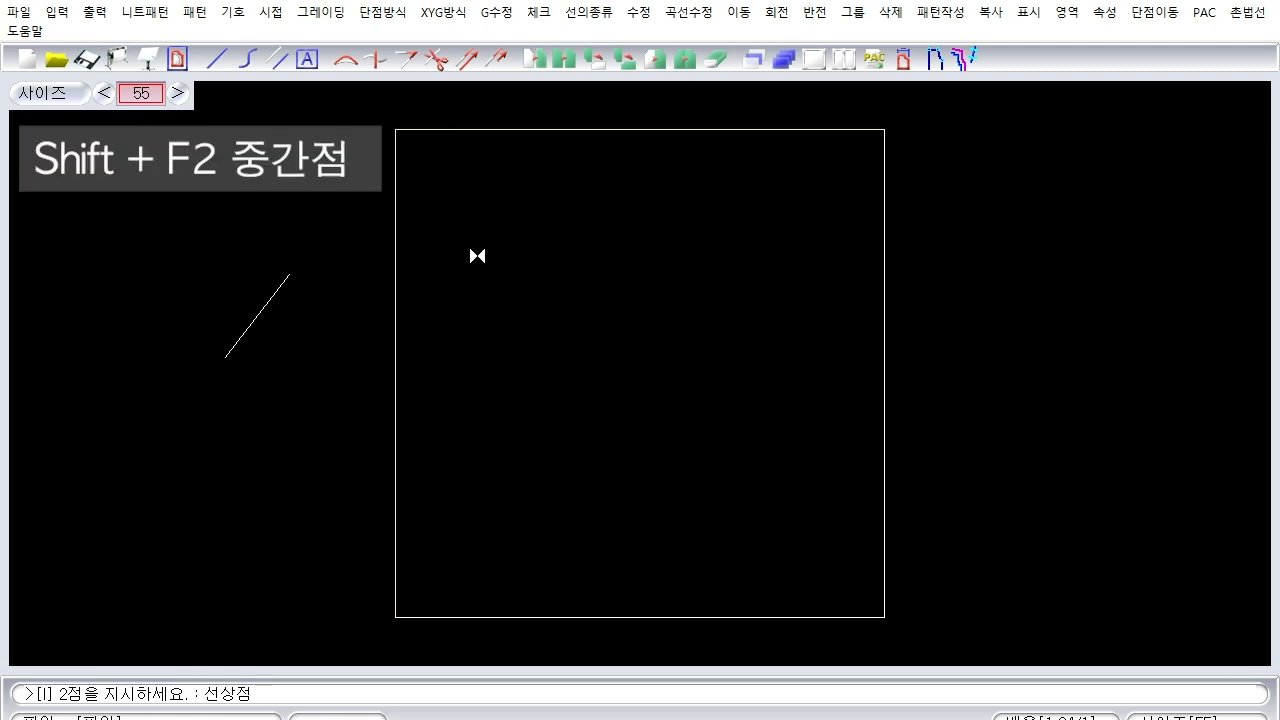
Draw a vertical and a horizontal line across the square, each joining the midpoints (중점) of two opposite edges.
key(shift+F2)
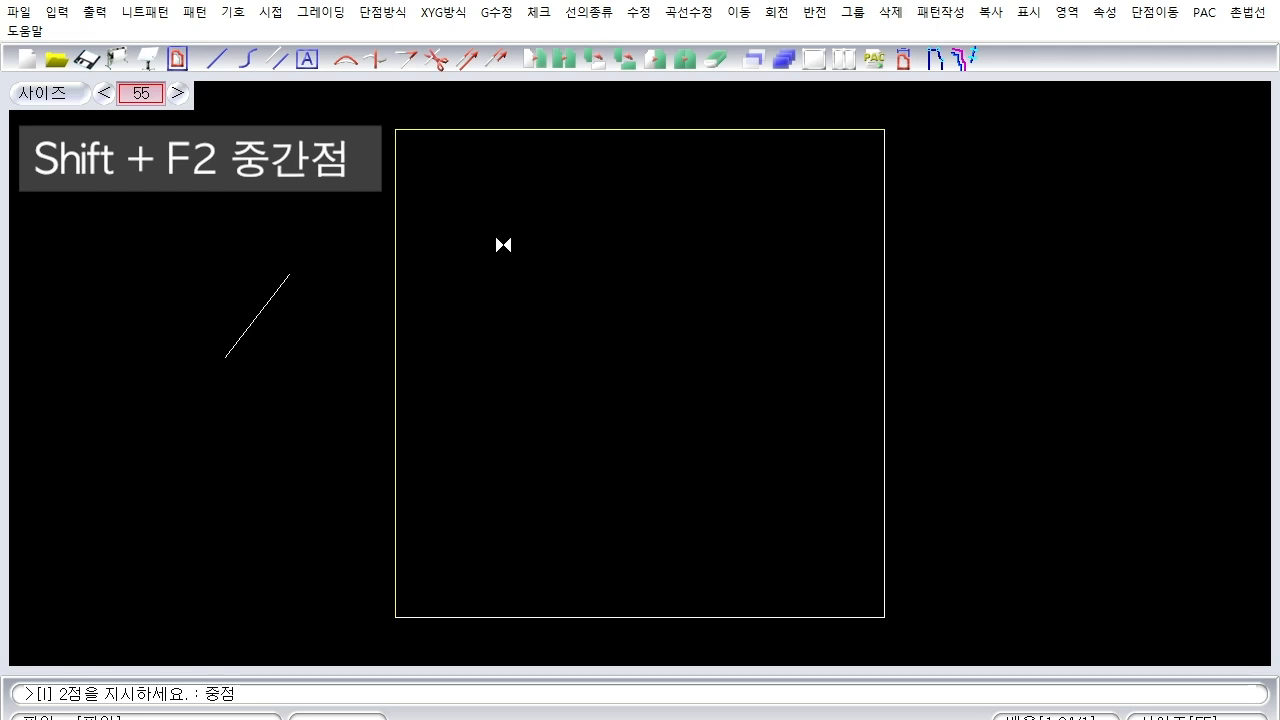
click(464, 133)
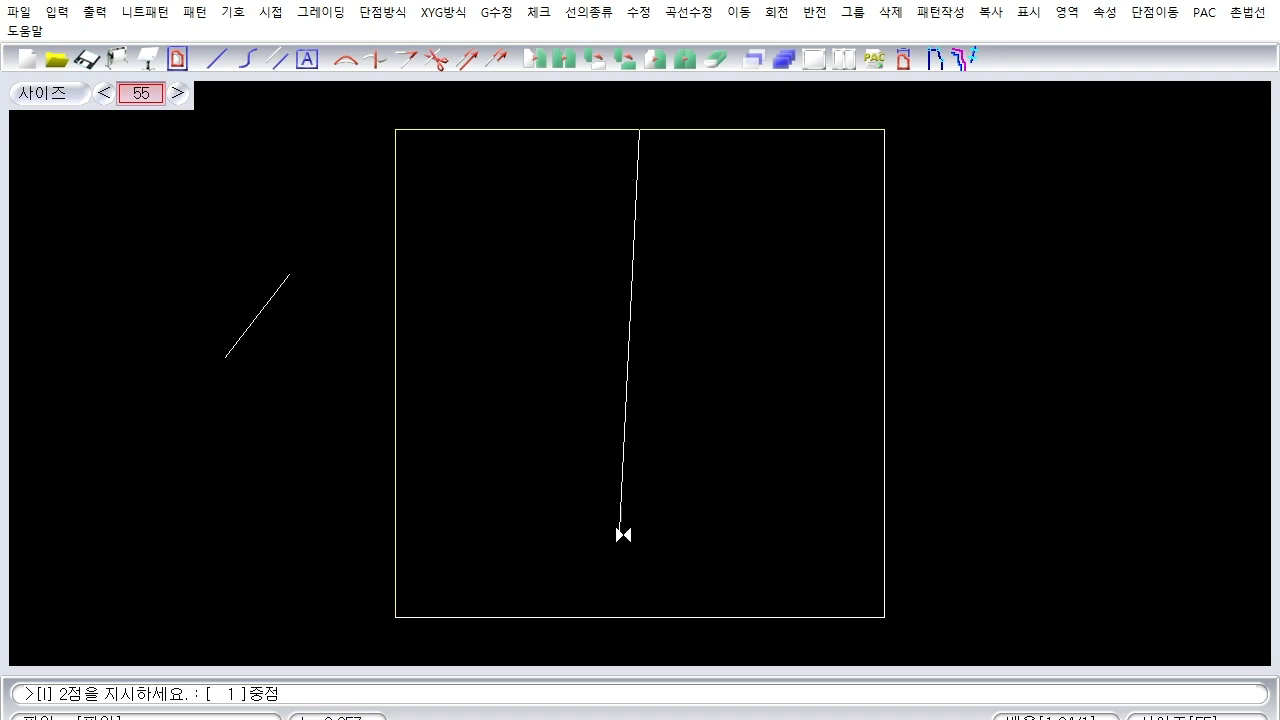
click(458, 619)
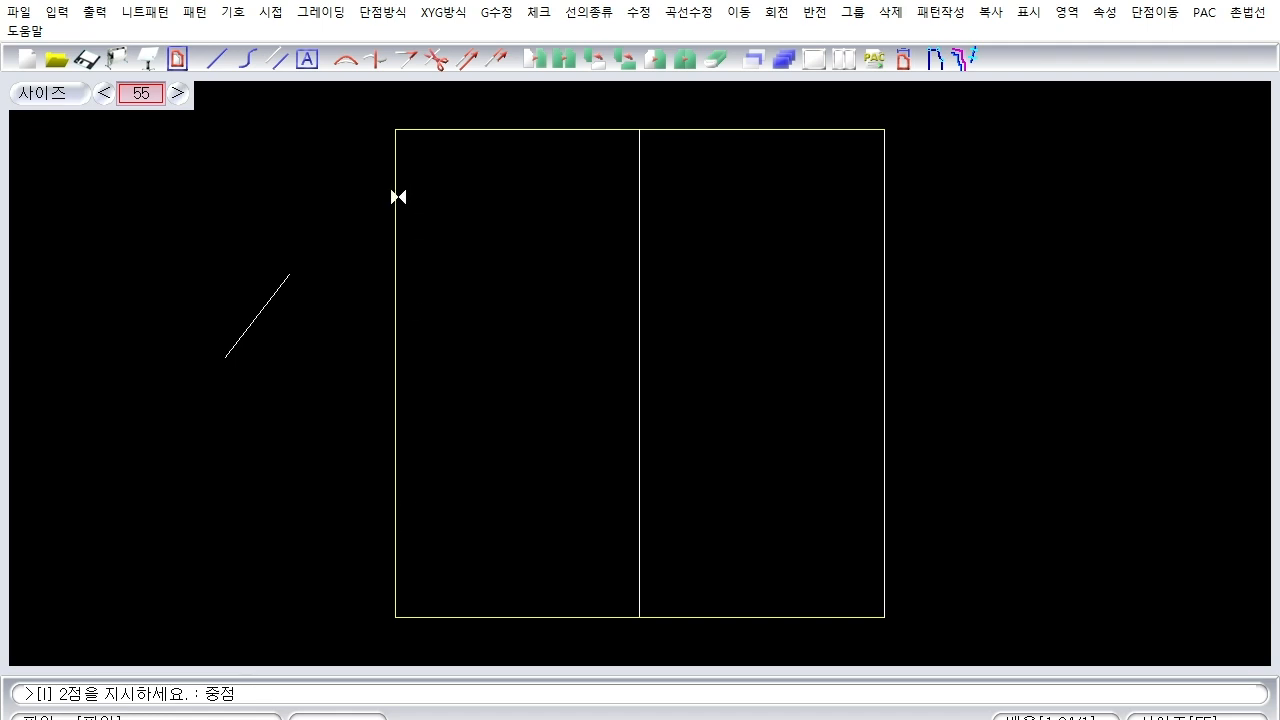
click(398, 198)
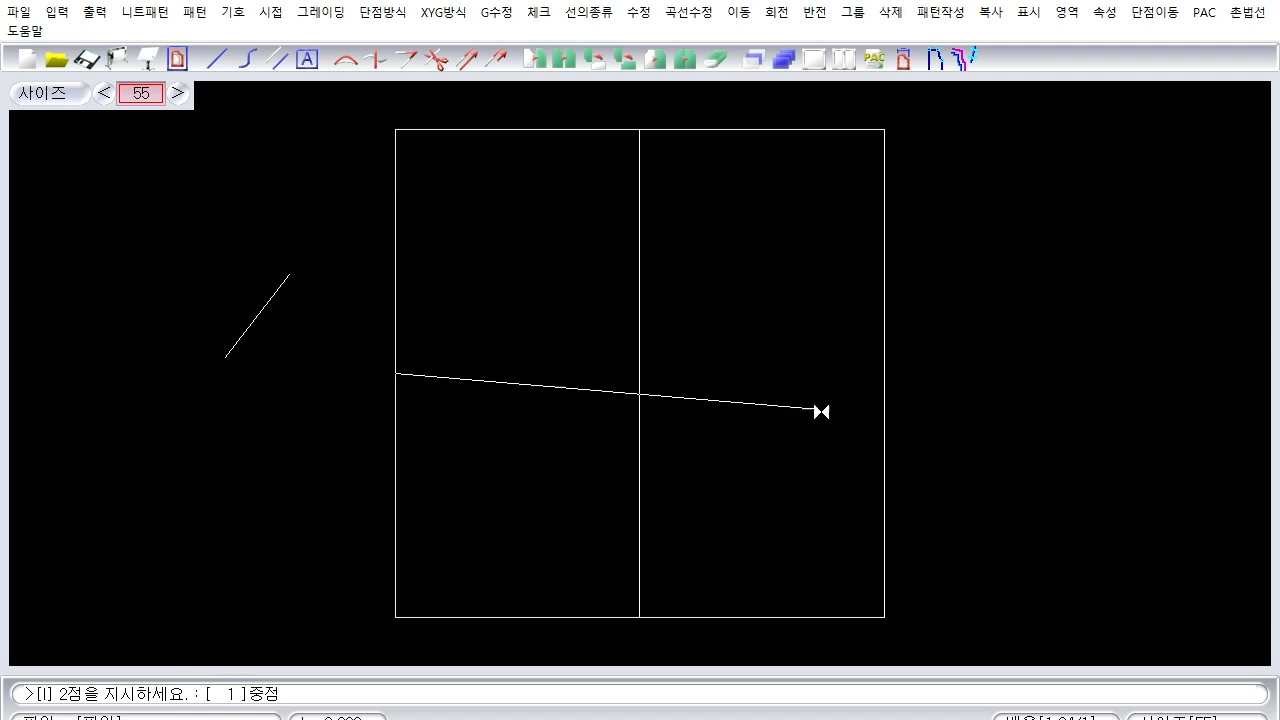
click(884, 546)
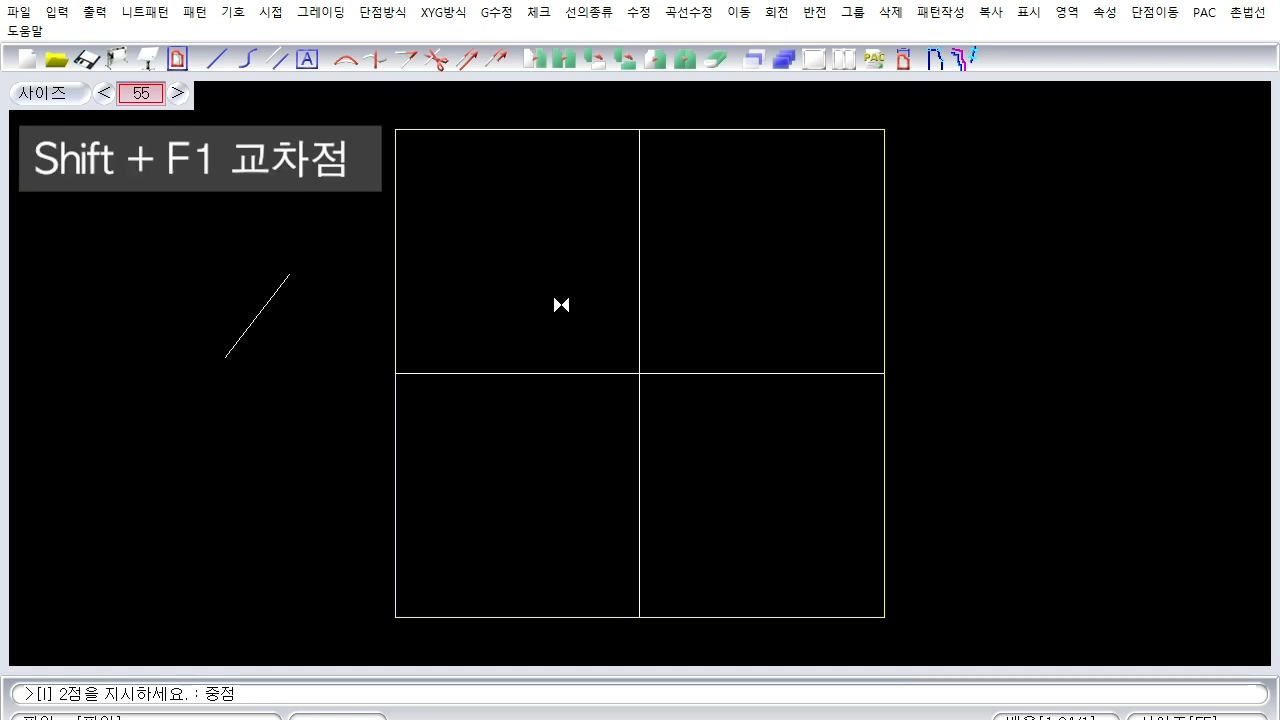
Try to start a line at the intersection (교점) of the square's vertical and horizontal center lines.
key(shift+F1)
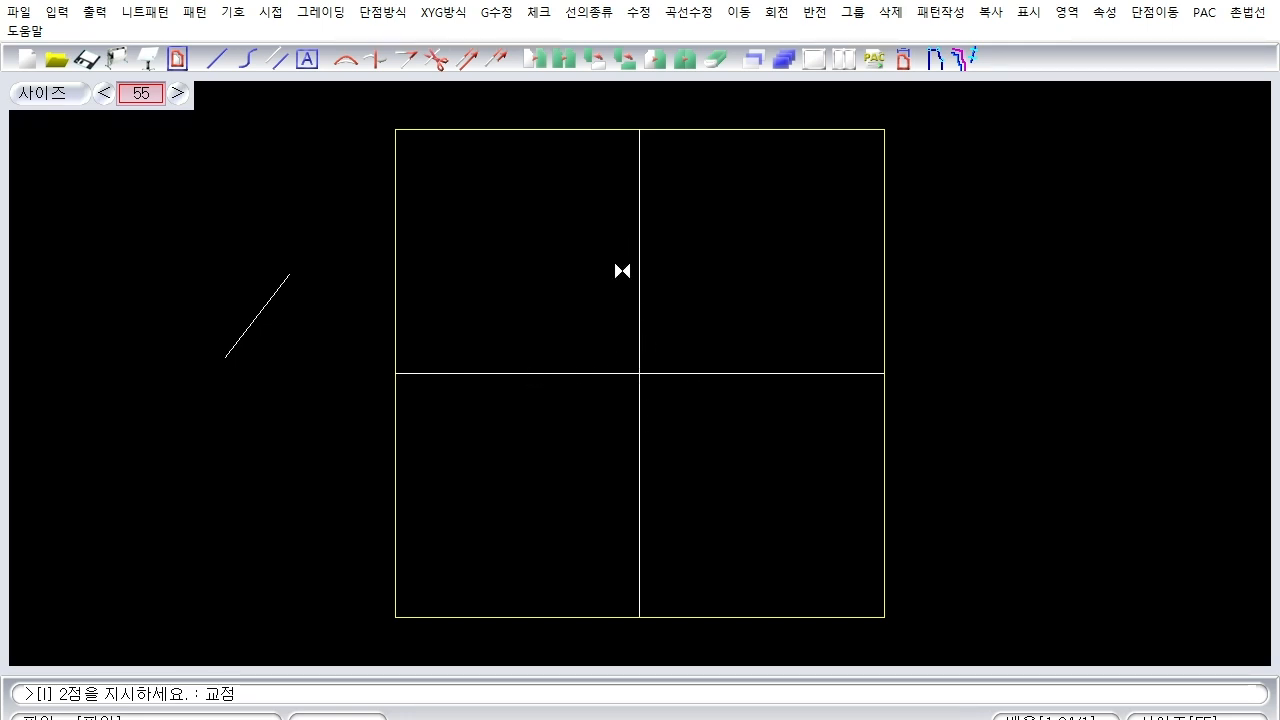
click(640, 330)
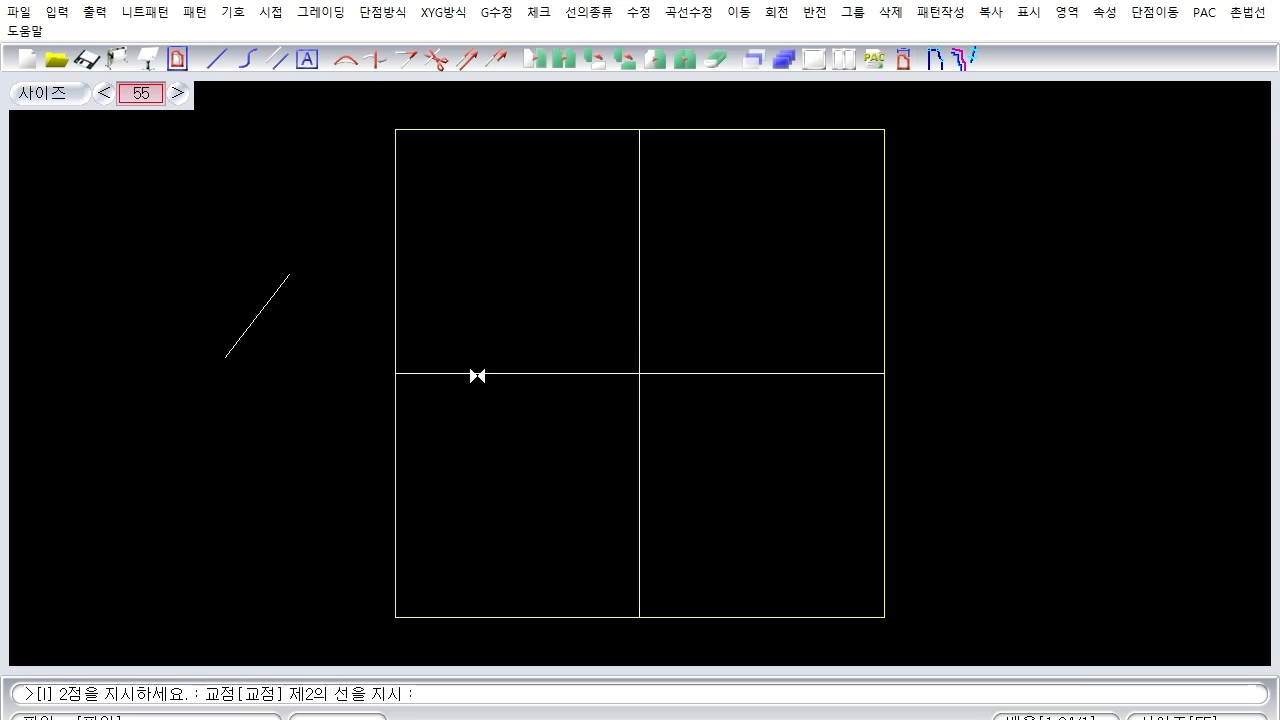
click(564, 376)
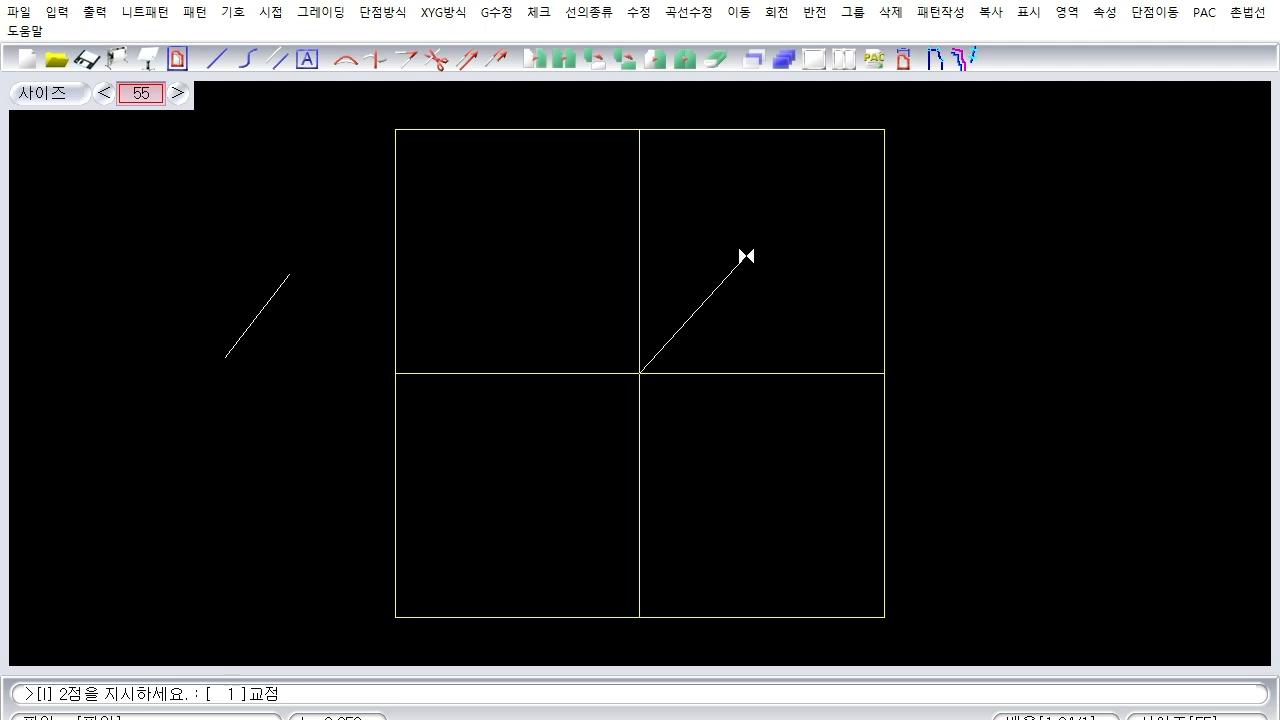
key(shift+F3)
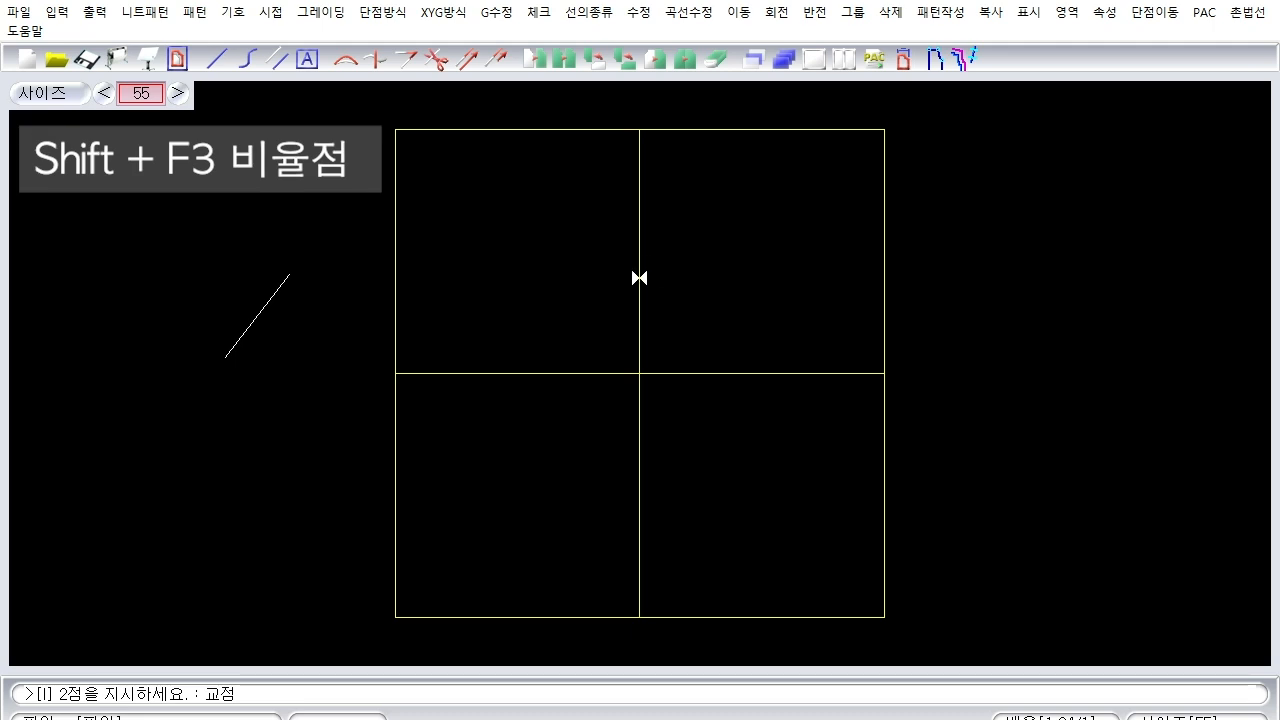
Draw a vertical line across the square, joining the 0.333 ratio points (비율점) of the upper and lower edges, measured from their left ends.
key(shift+F3)
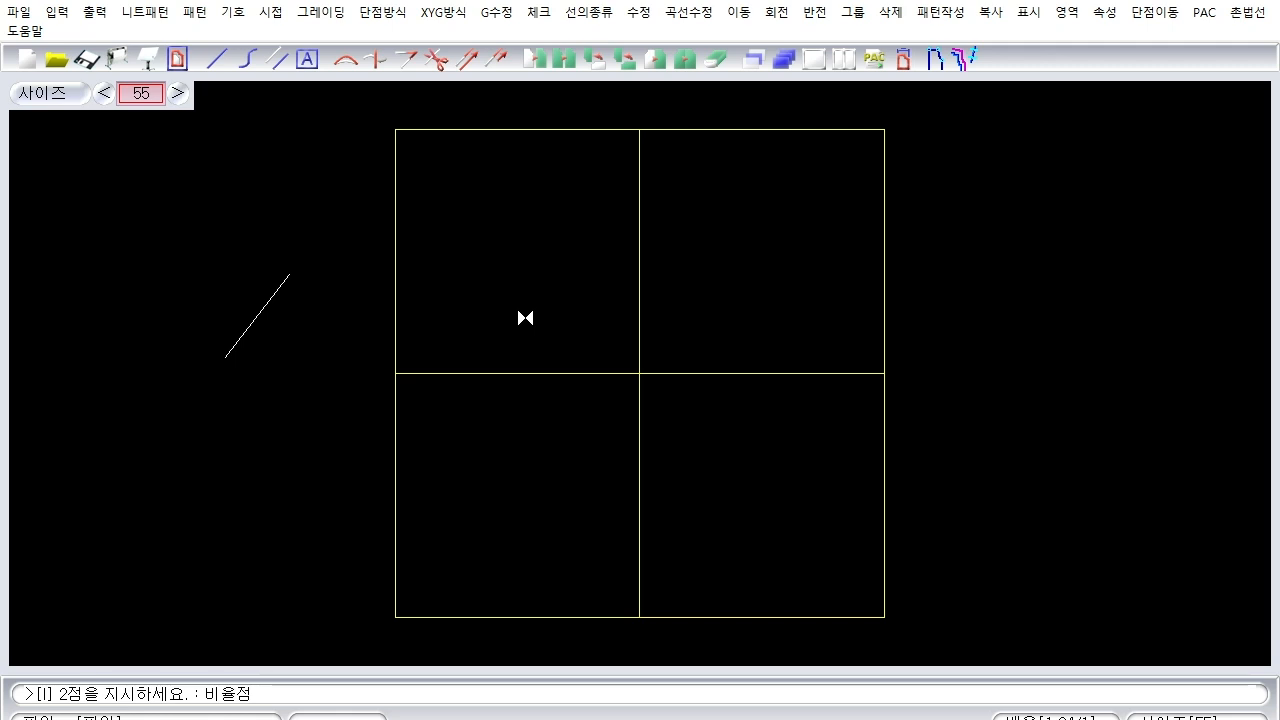
text(333)
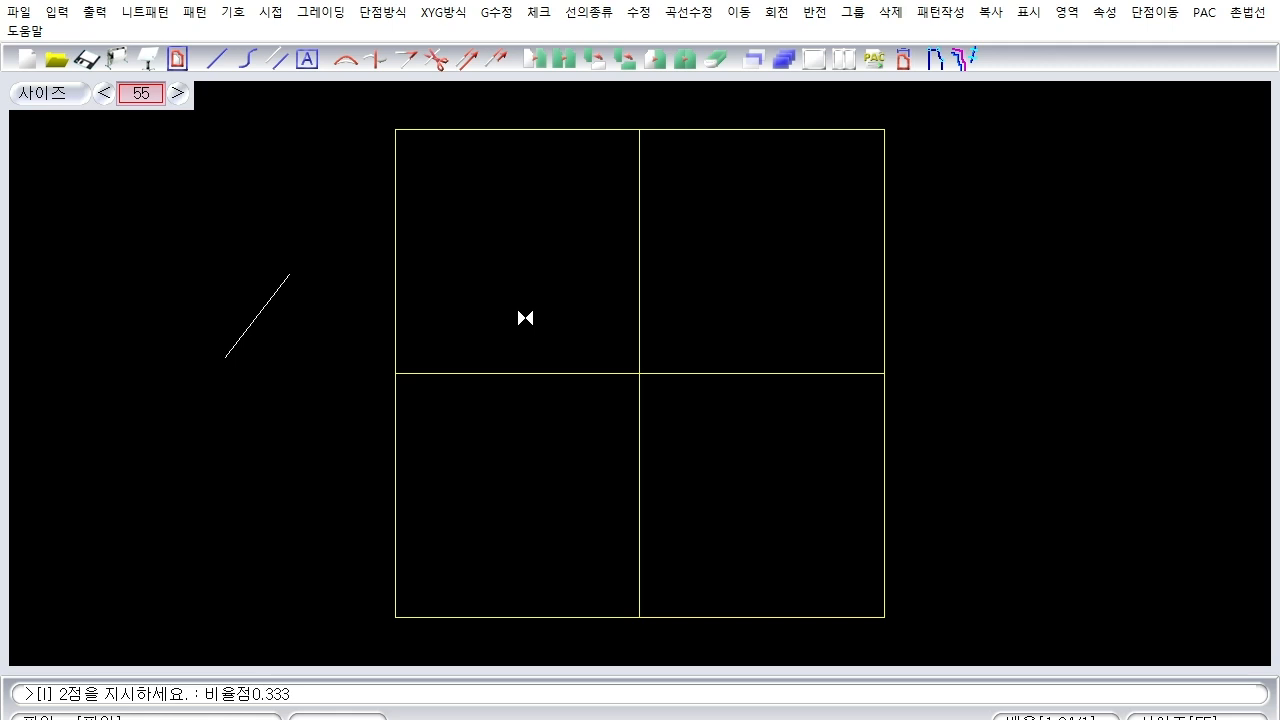
key(Return)
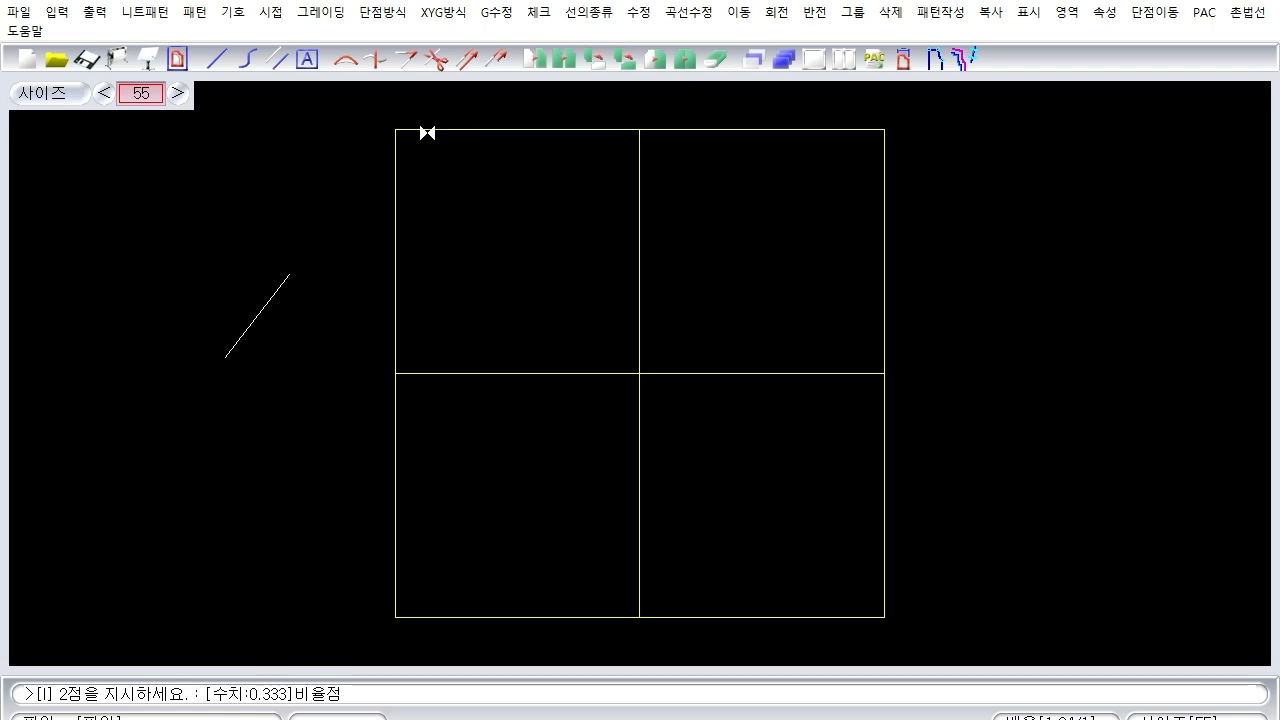
click(399, 129)
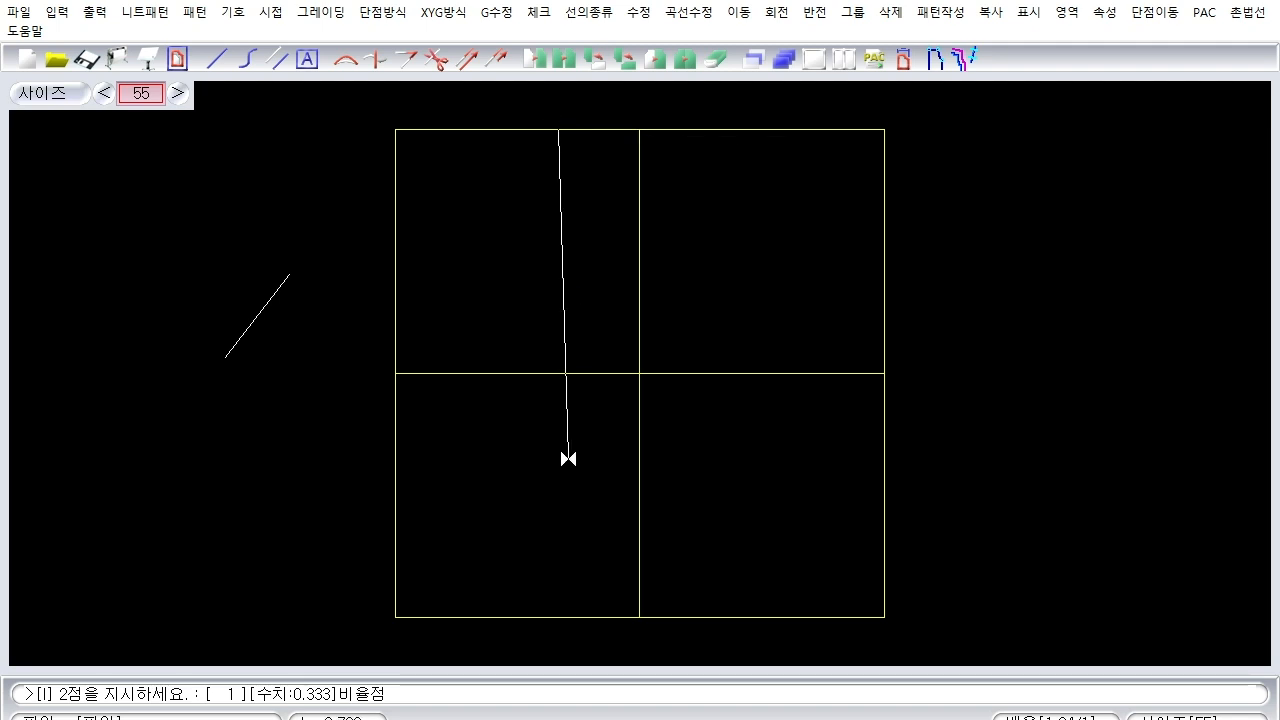
click(454, 620)
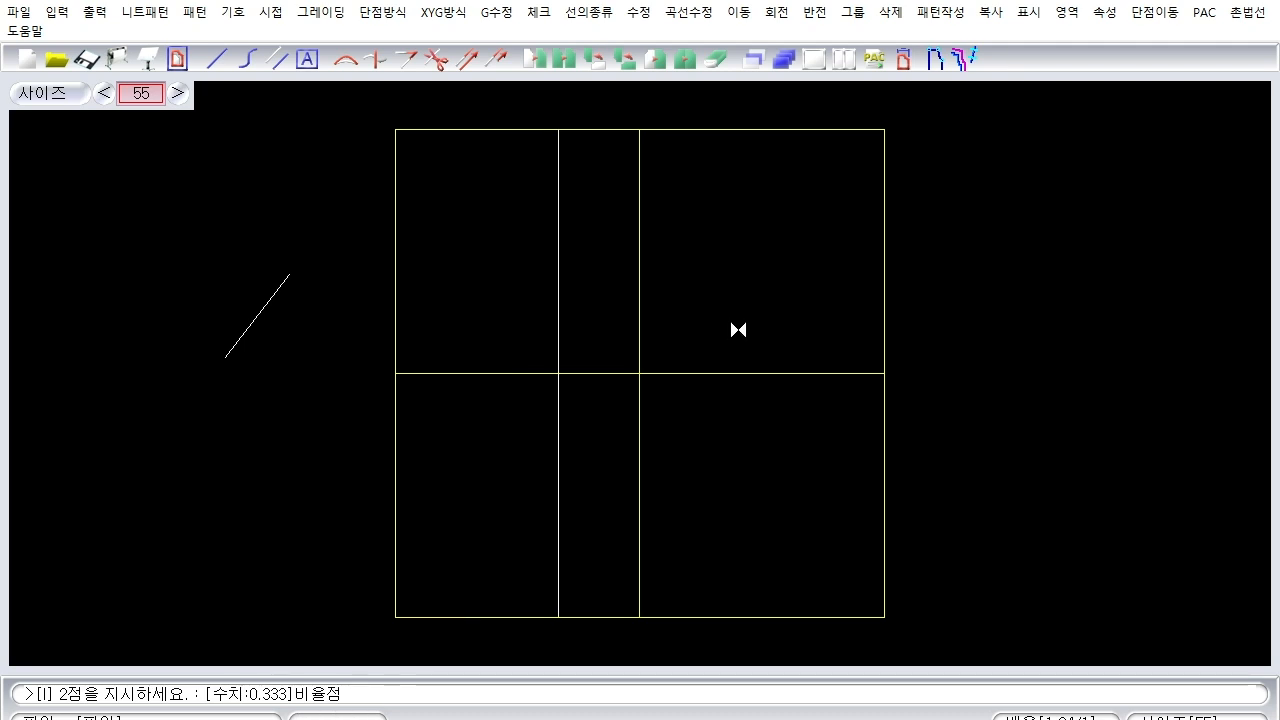
key(Escape)
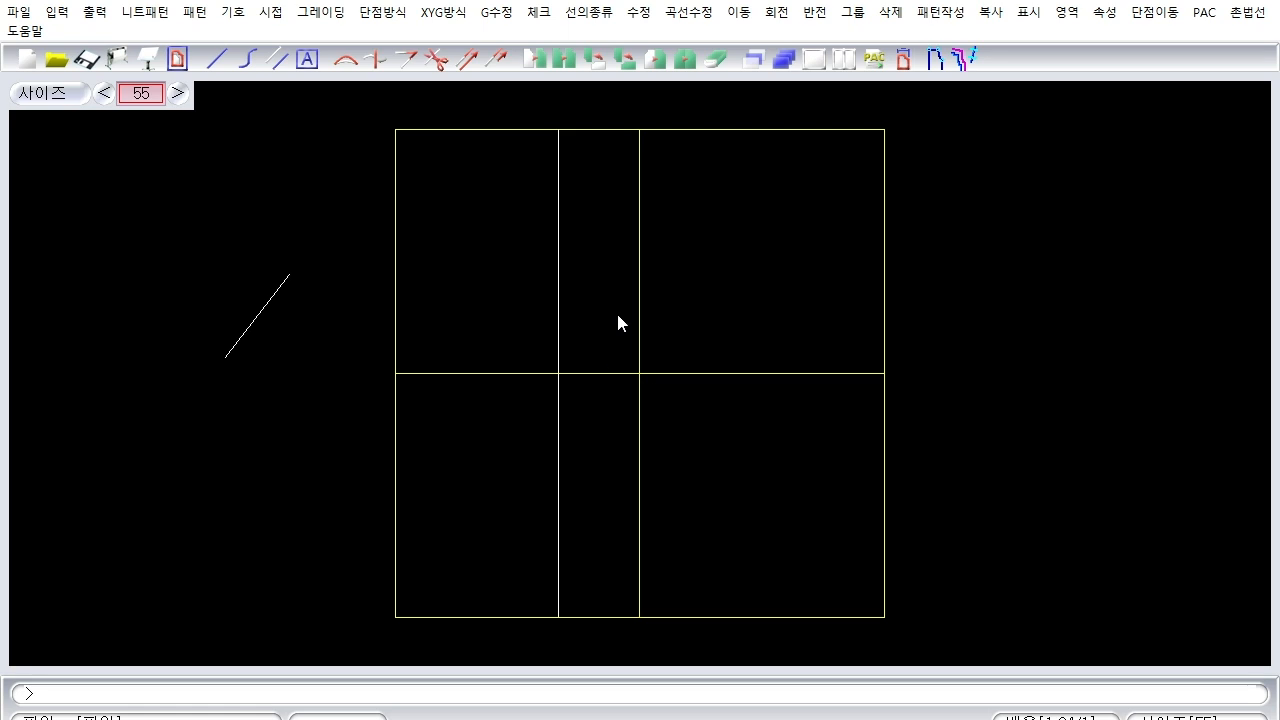
Magnify the upper part of the square with partial zoom (부분확대) and return to the full view of the drawing.
scroll(620, 305, down, 3)
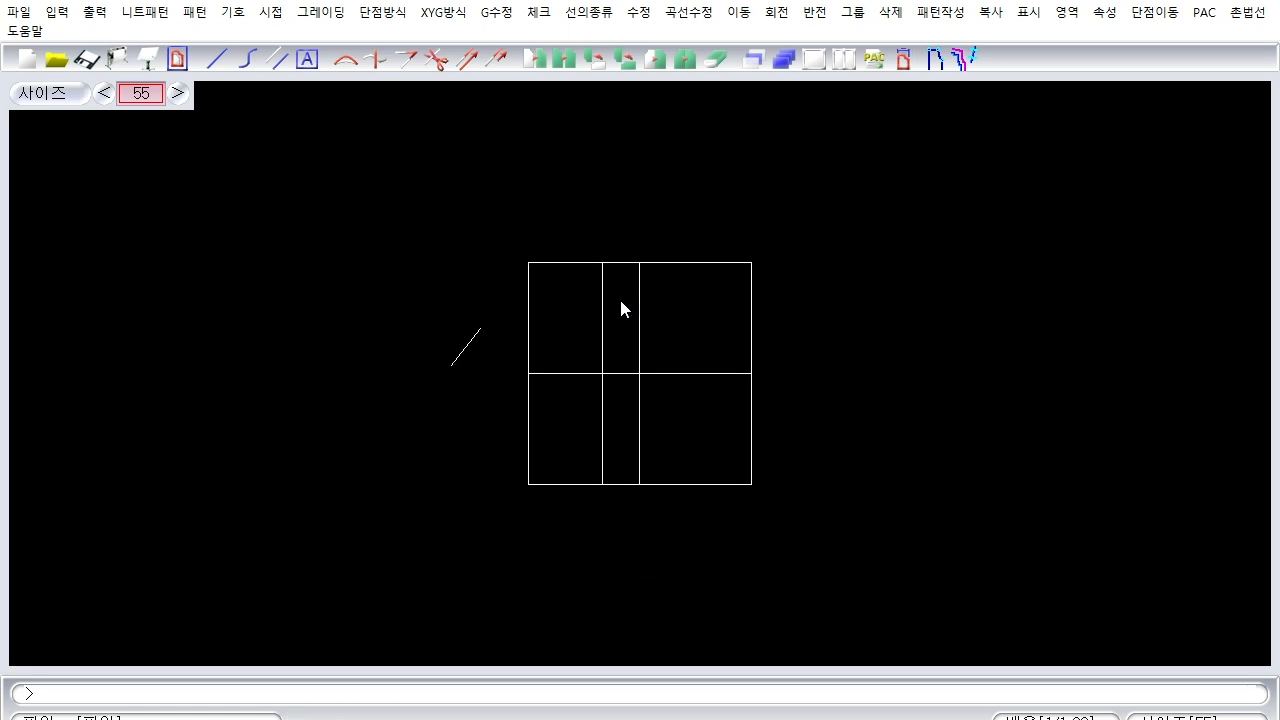
scroll(660, 350, up, 2)
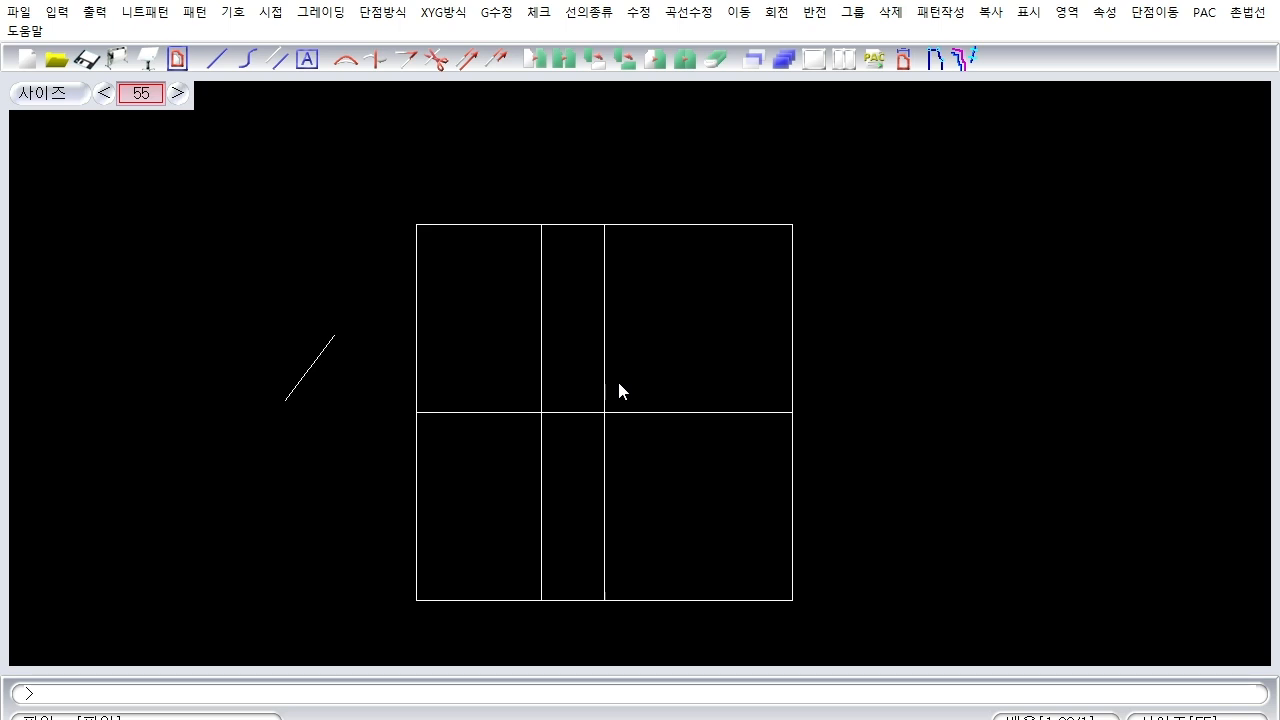
scroll(620, 384, down, 1)
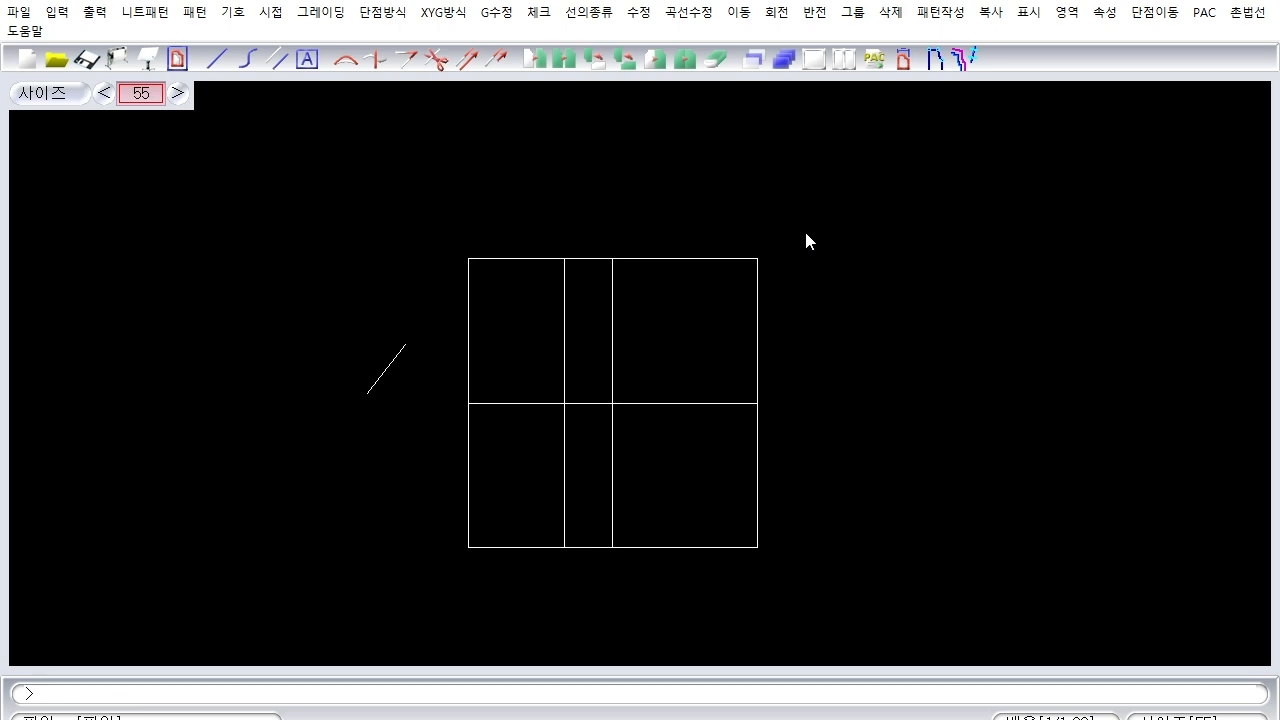
key(v)
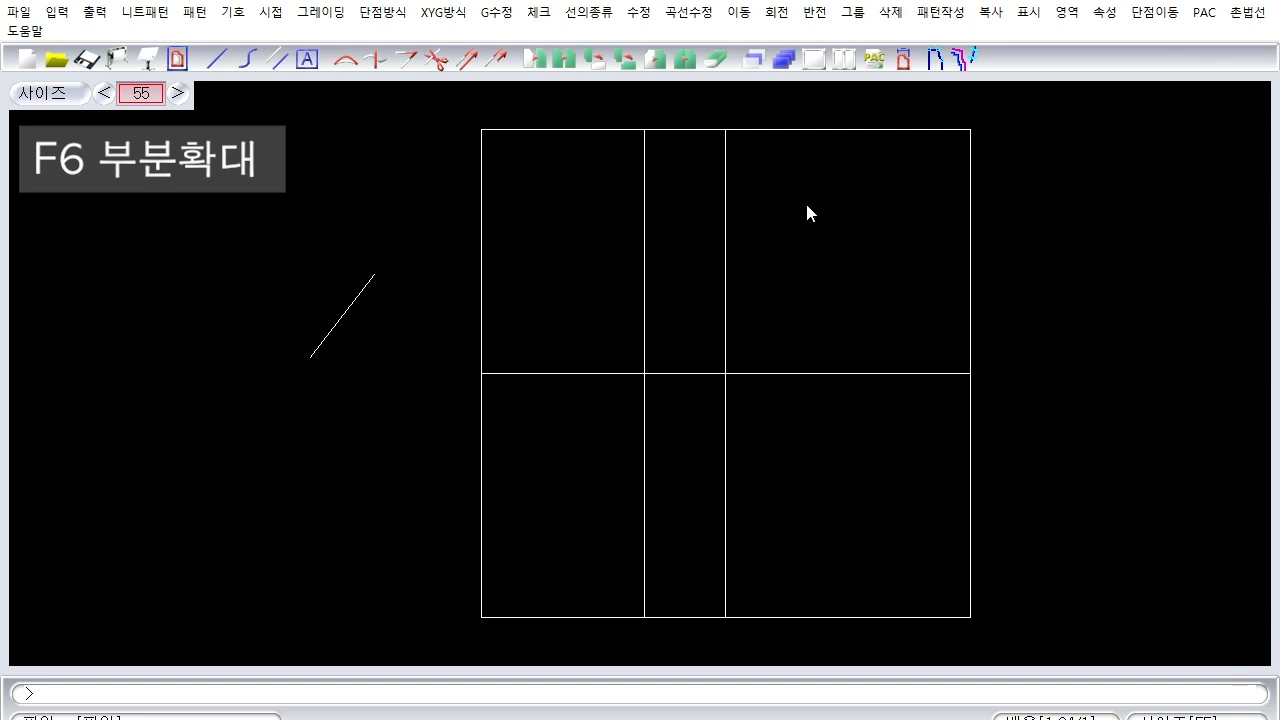
key(F6)
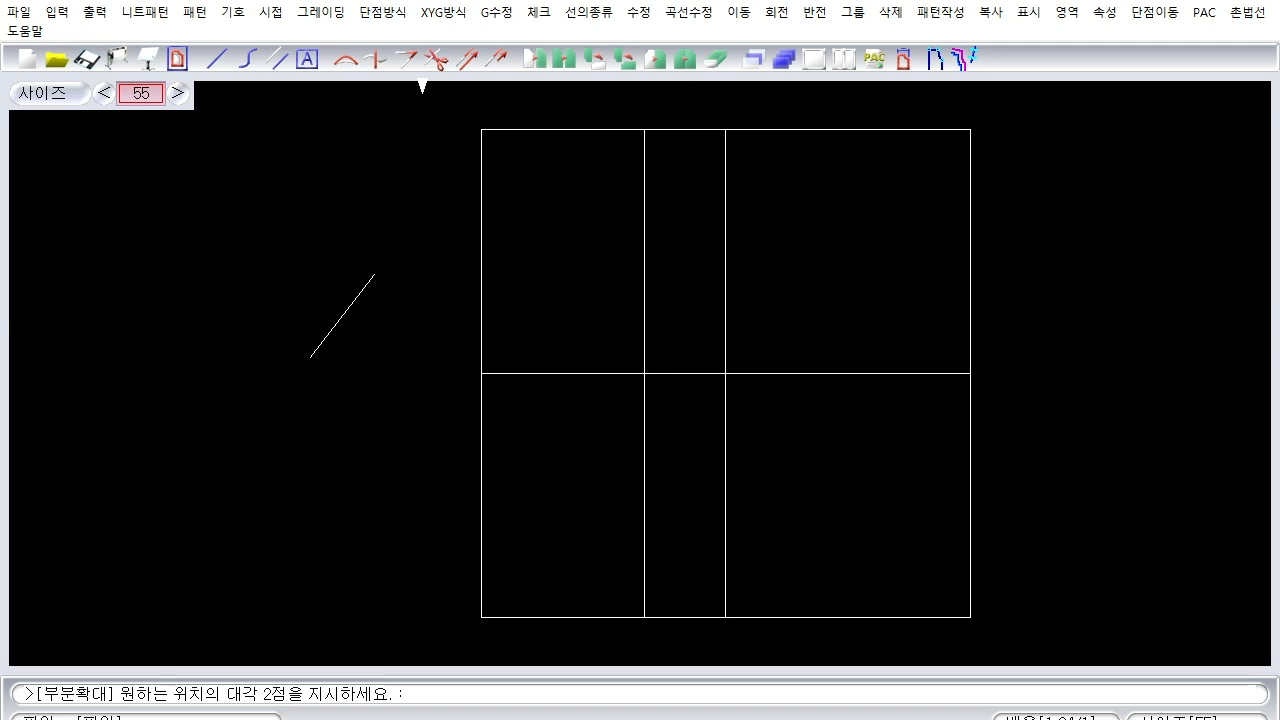
click(423, 94)
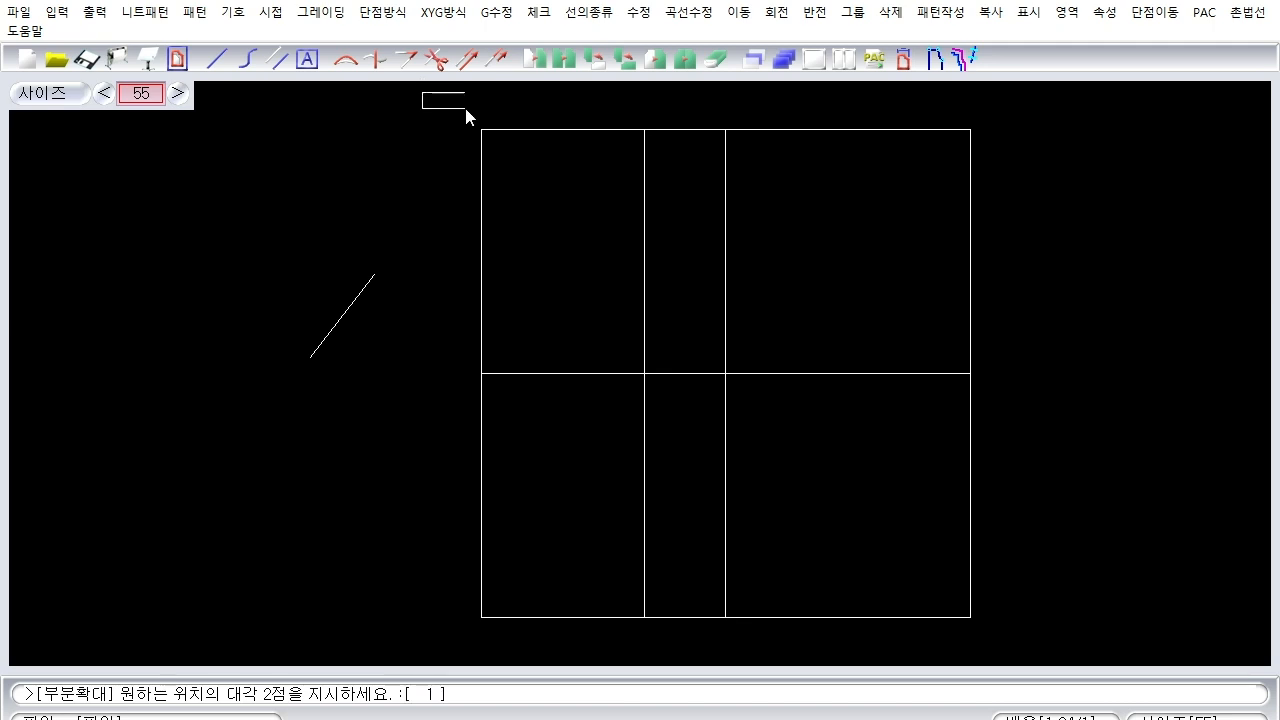
click(1007, 182)
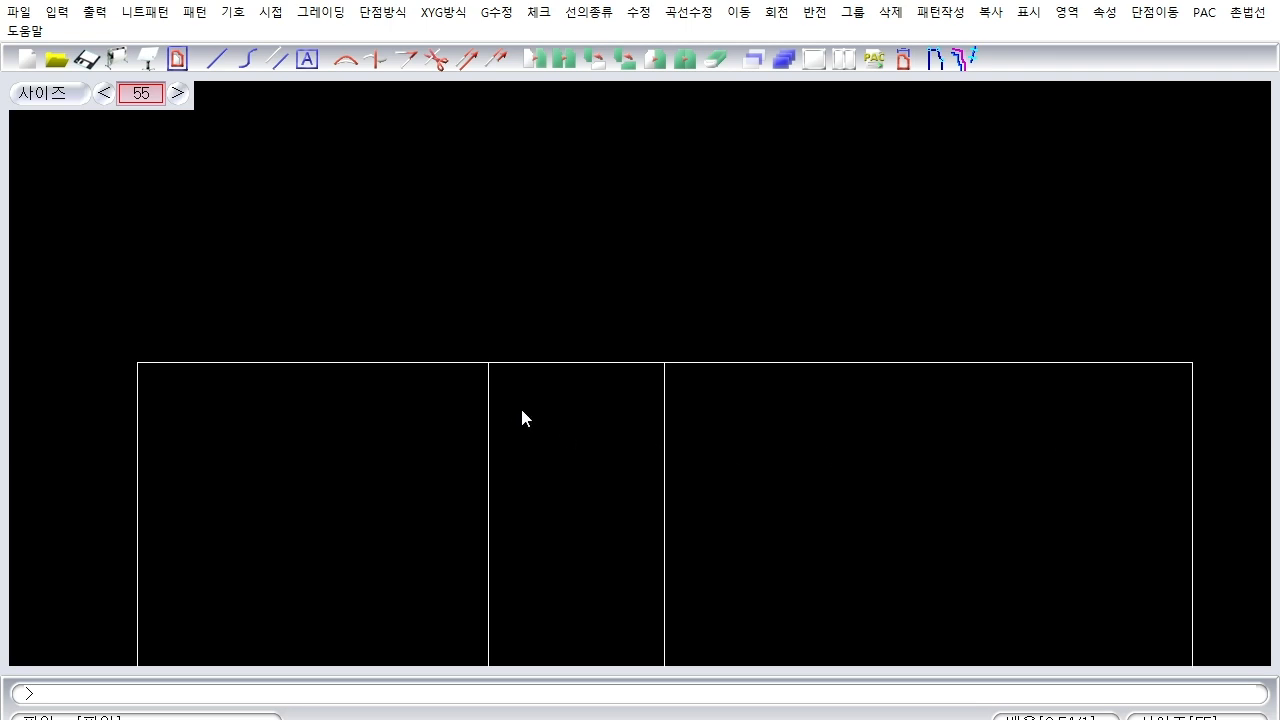
scroll(466, 406, down, 3)
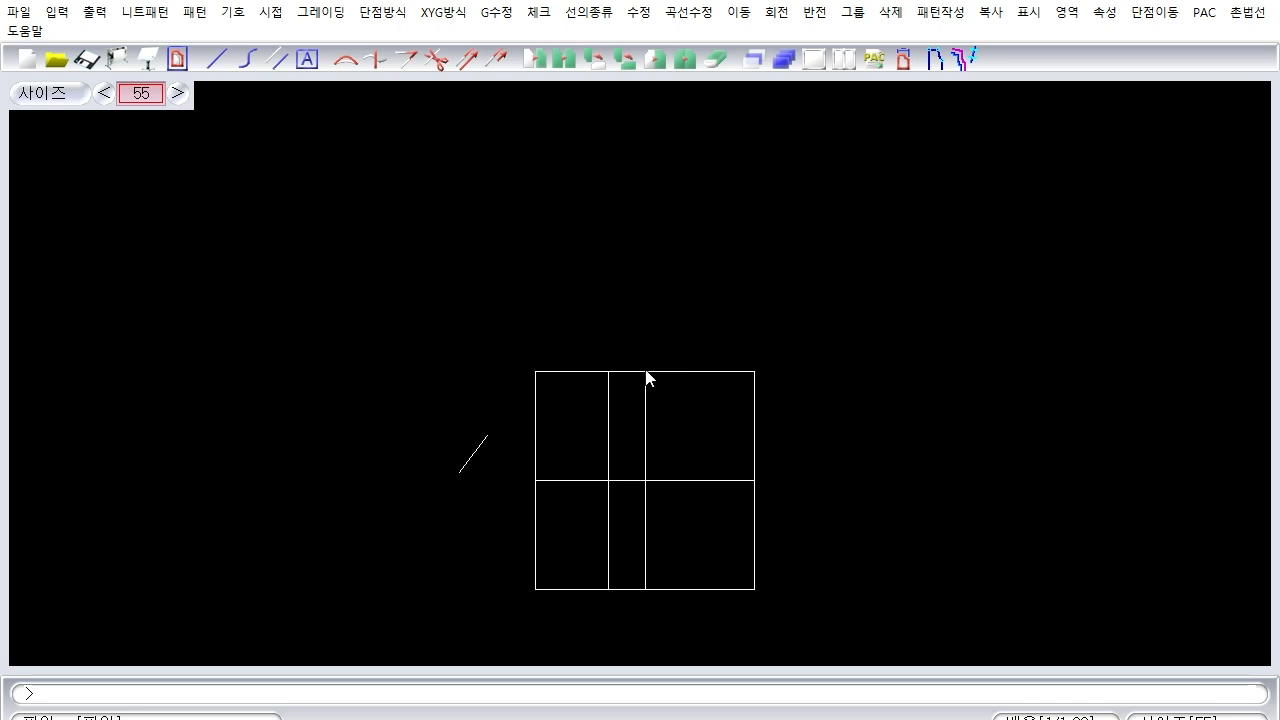
scroll(647, 377, up, 8)
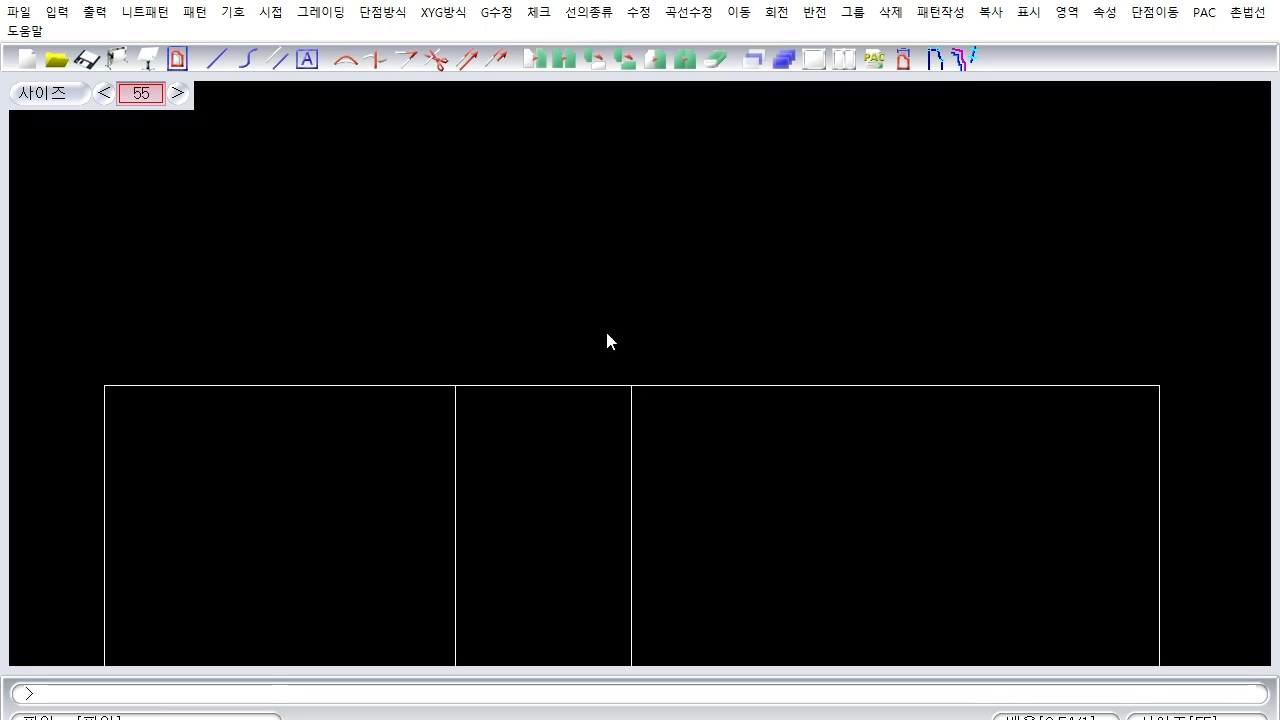
key(v)
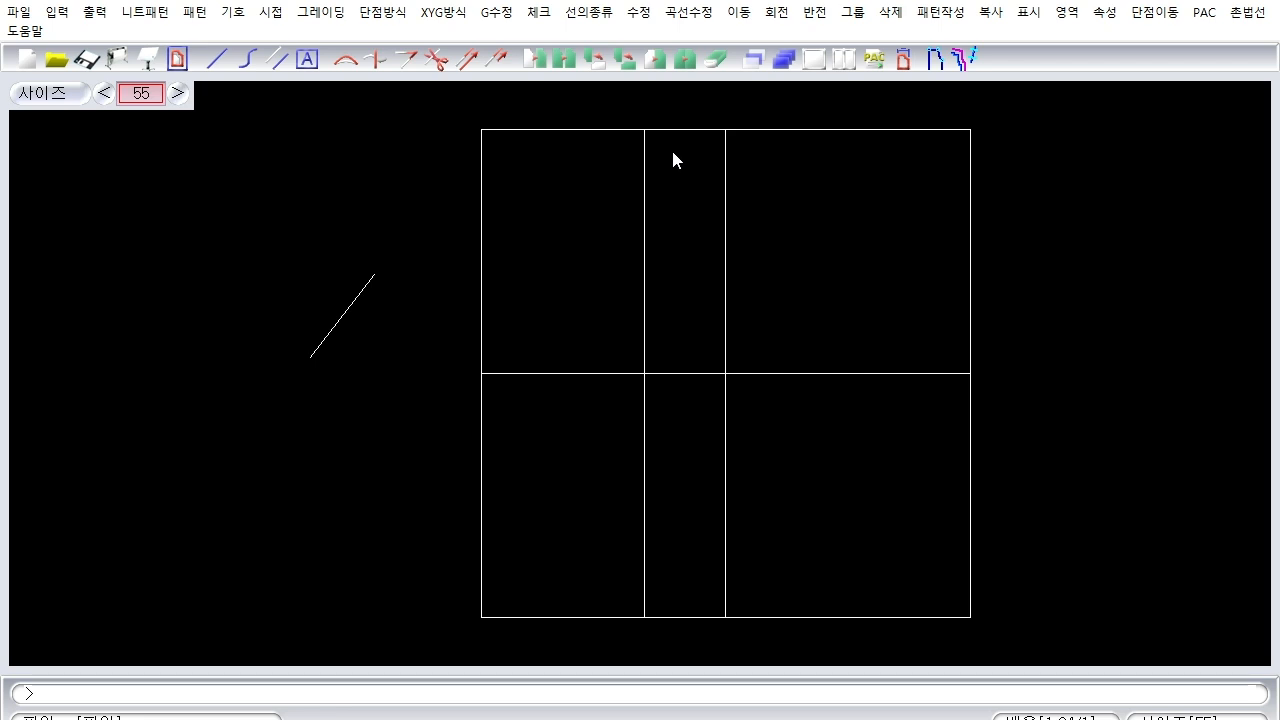
Select the lines lying fully inside an area (영역내) spanning the diagonal line and the square up to right of its vertical center line.
key(F4)
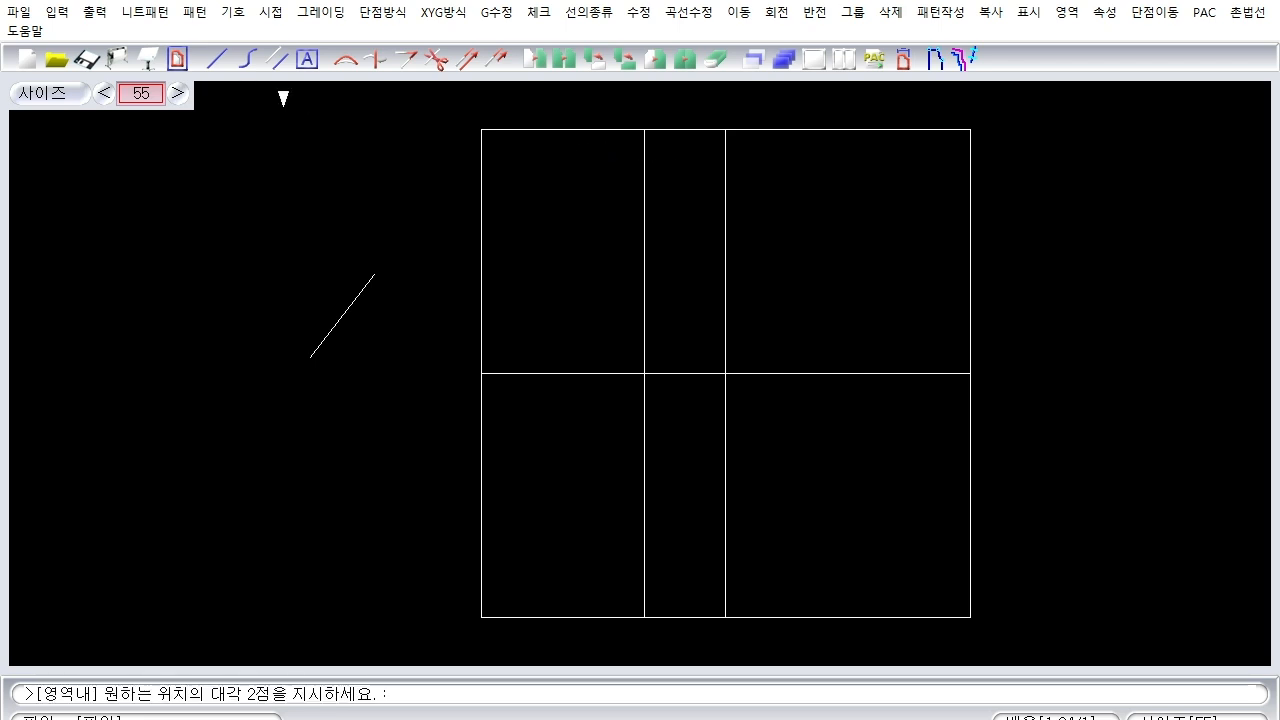
click(229, 96)
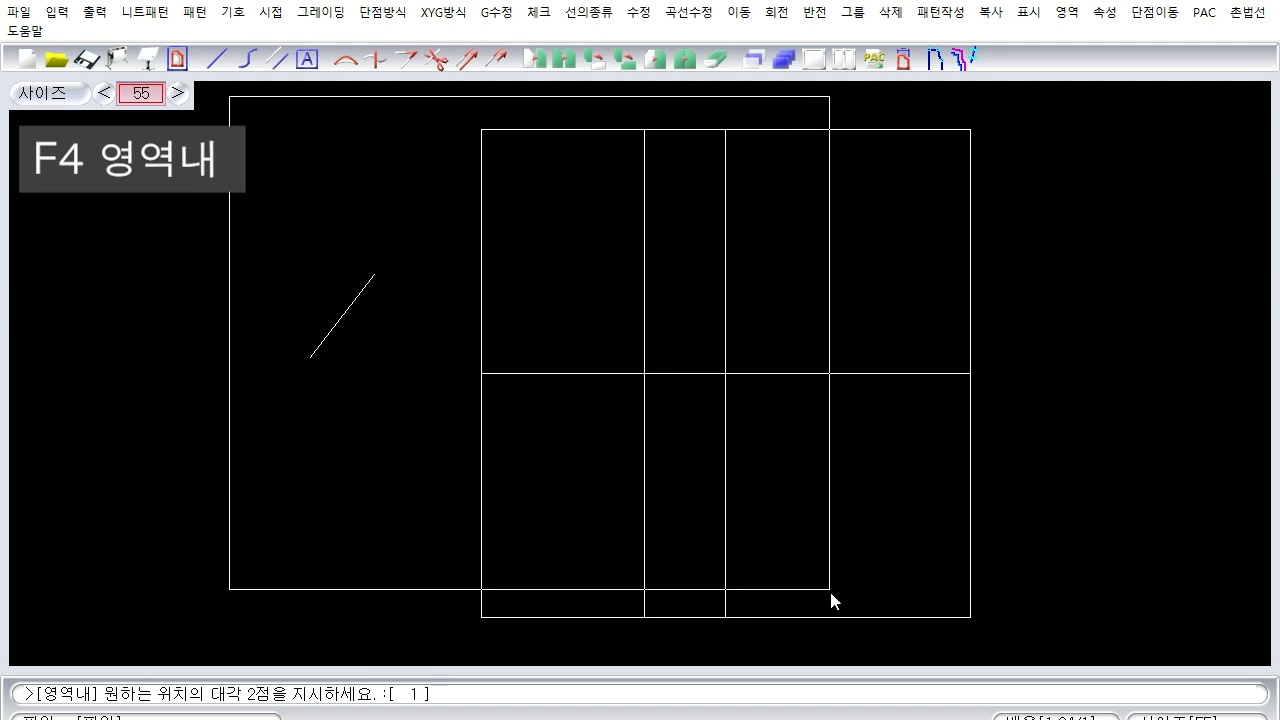
click(837, 644)
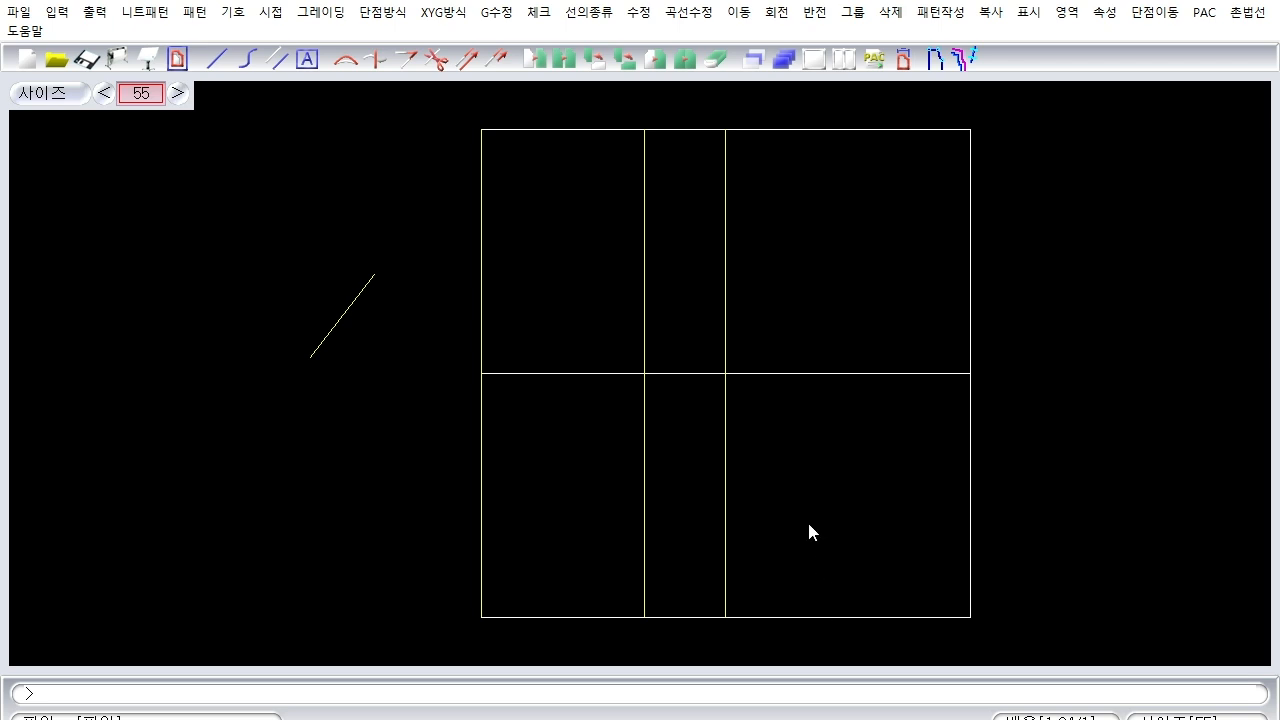
Select the lines inside or crossing an area (영역교차내) spanning part of the diagonal line and most of the square.
key(F5)
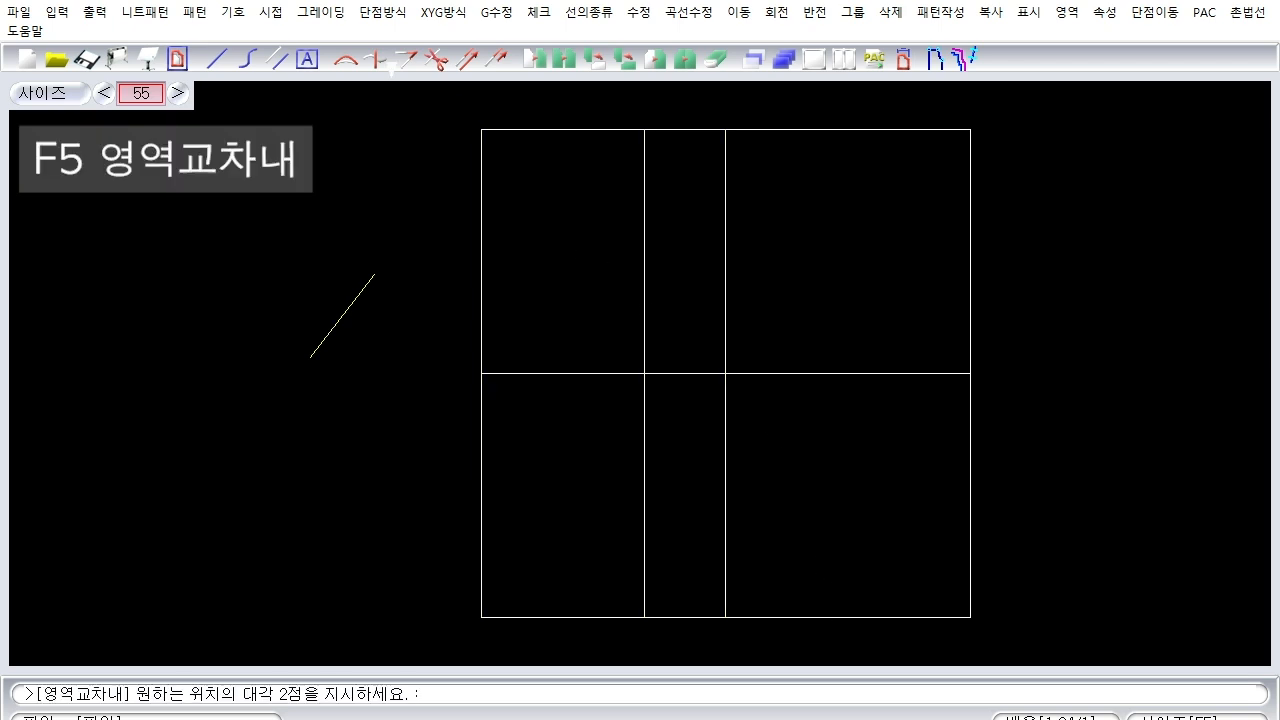
click(318, 99)
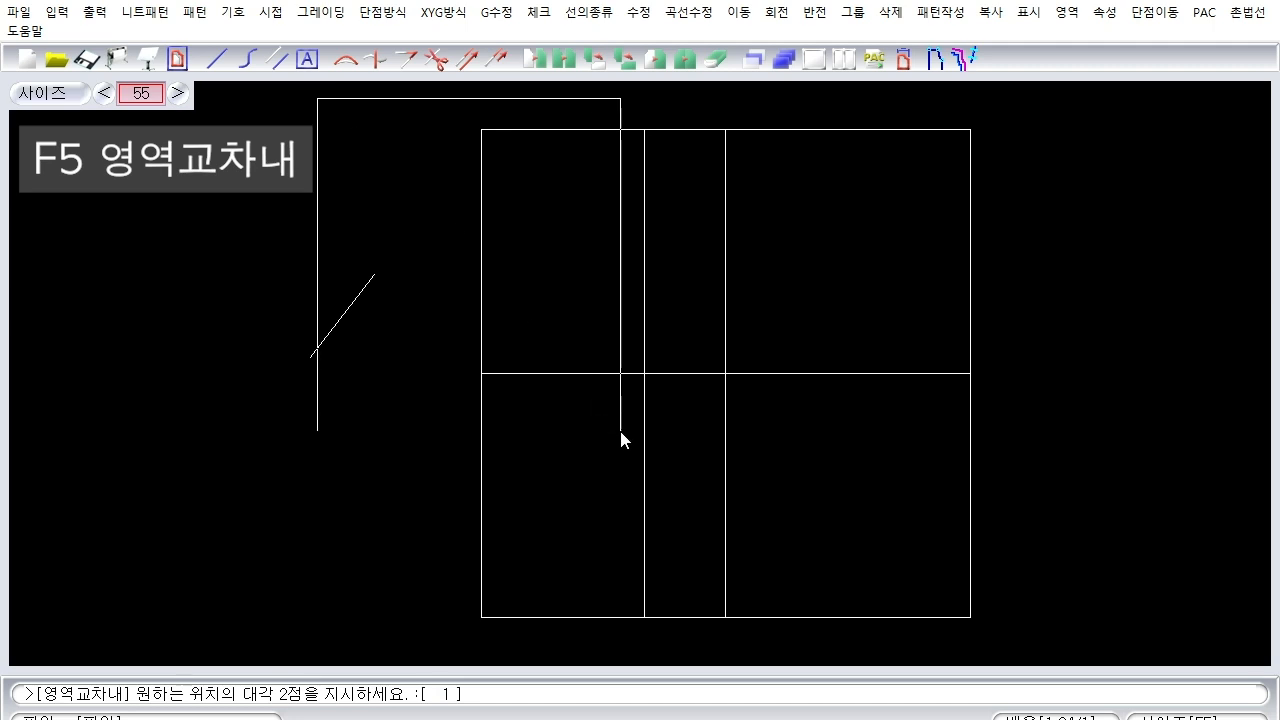
click(855, 651)
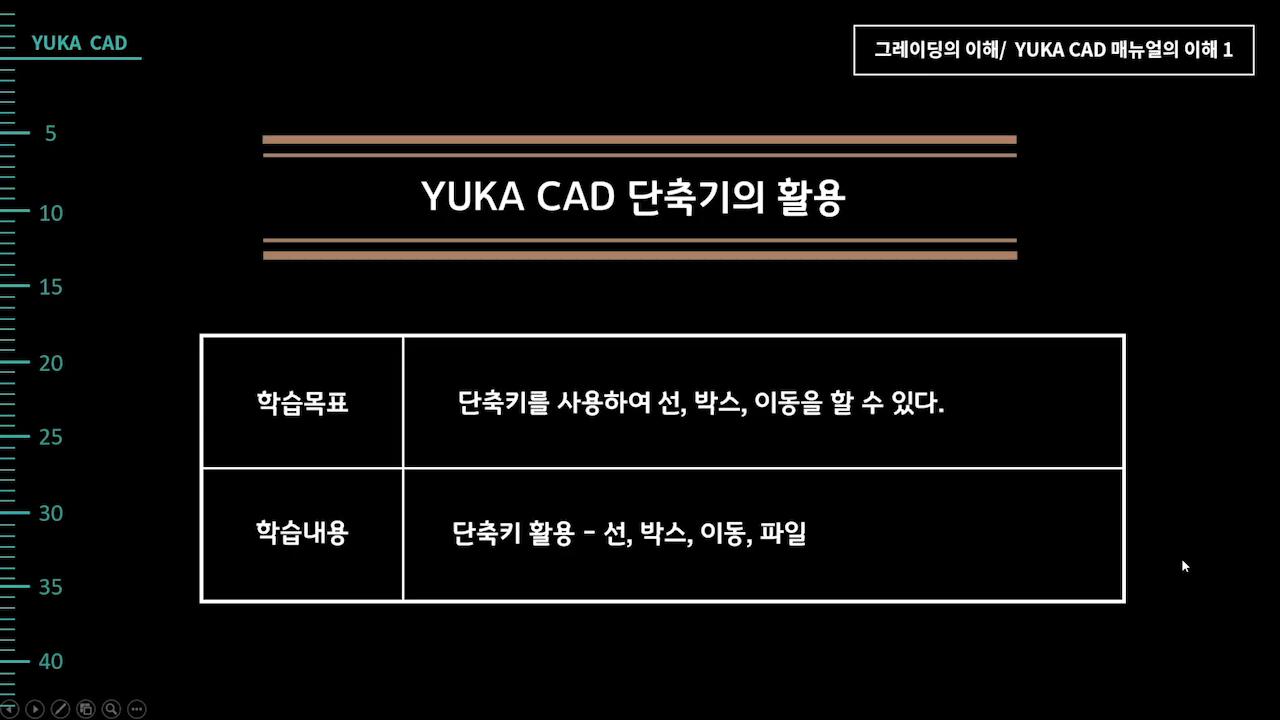
click(1182, 560)
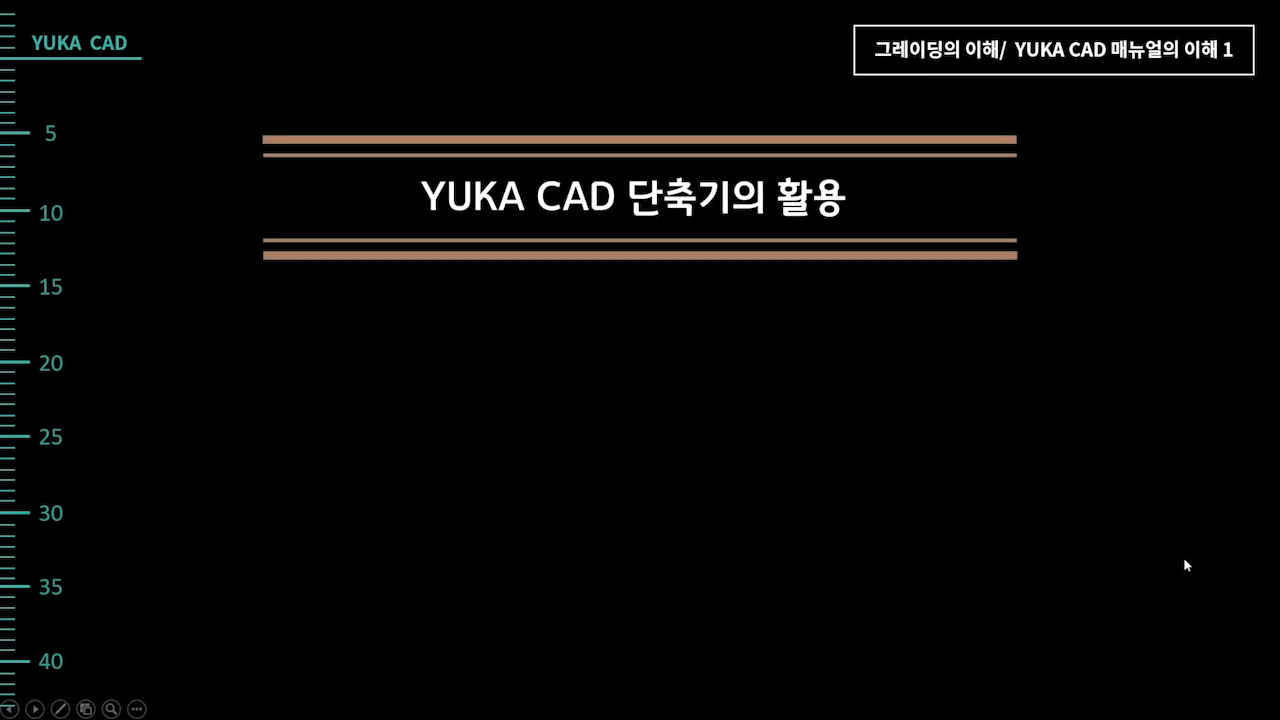
click(1184, 560)
click(1184, 560)
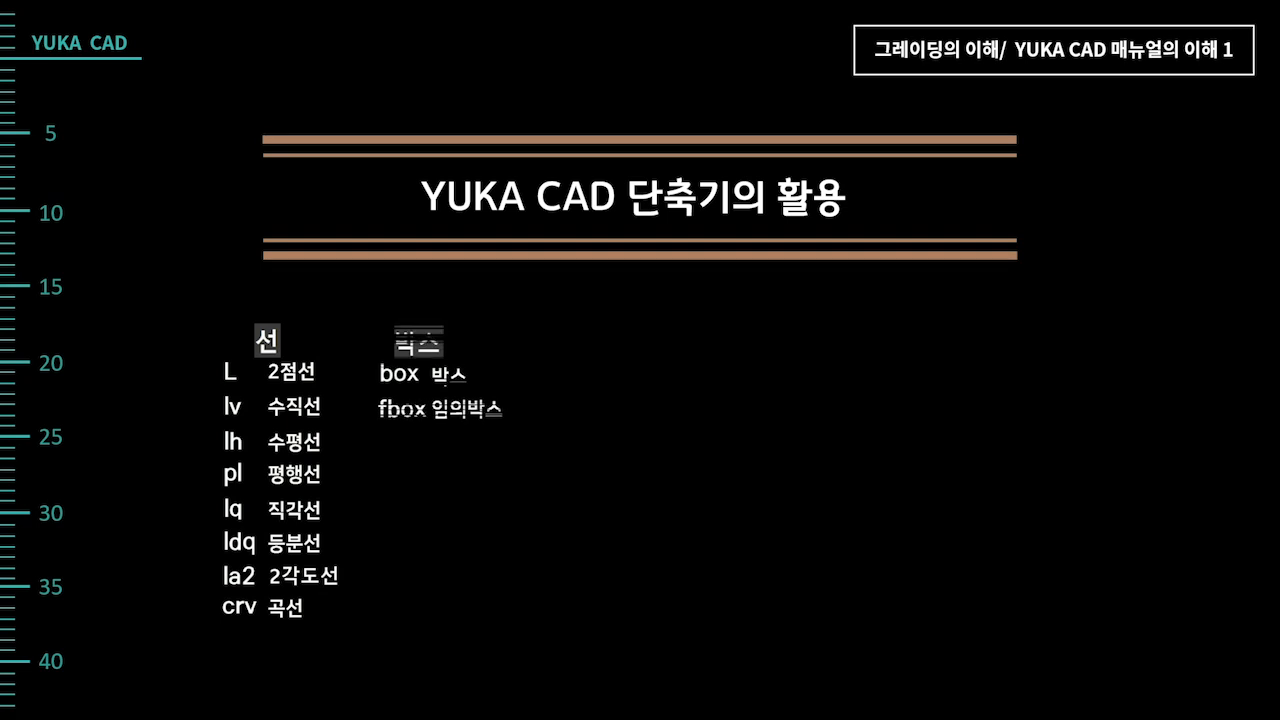
key(Right)
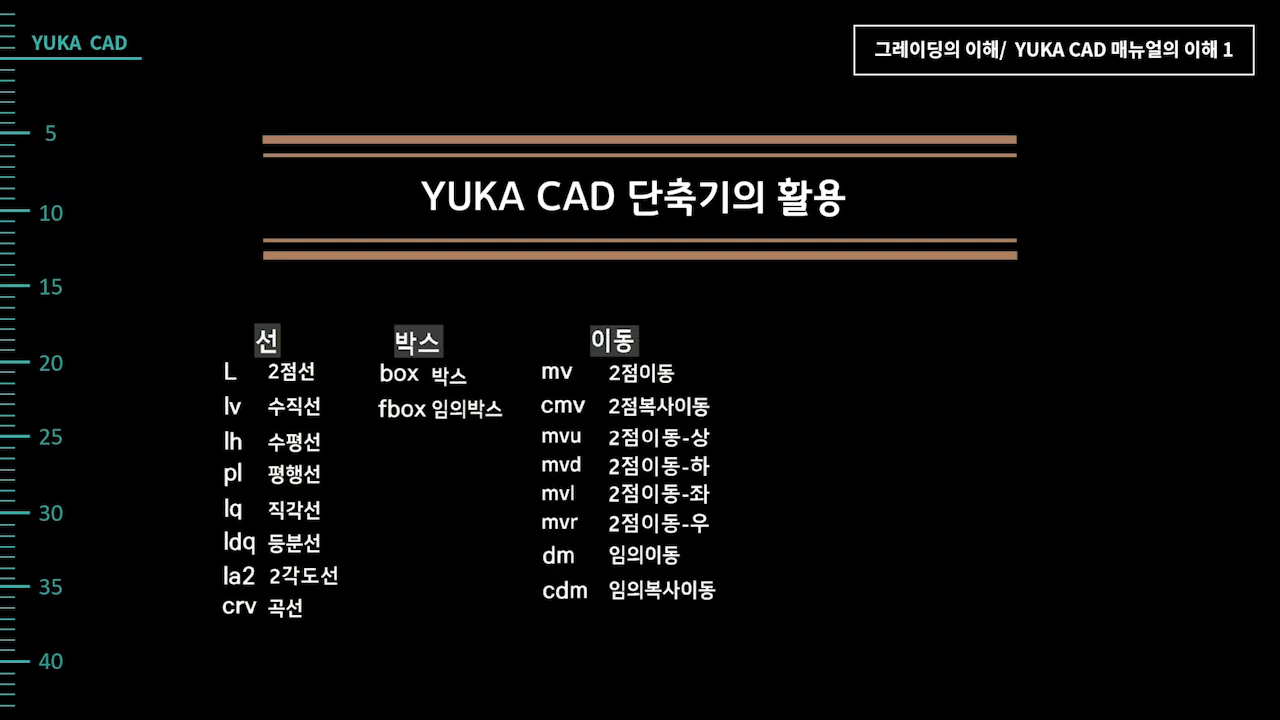
key(Right)
key(Right)
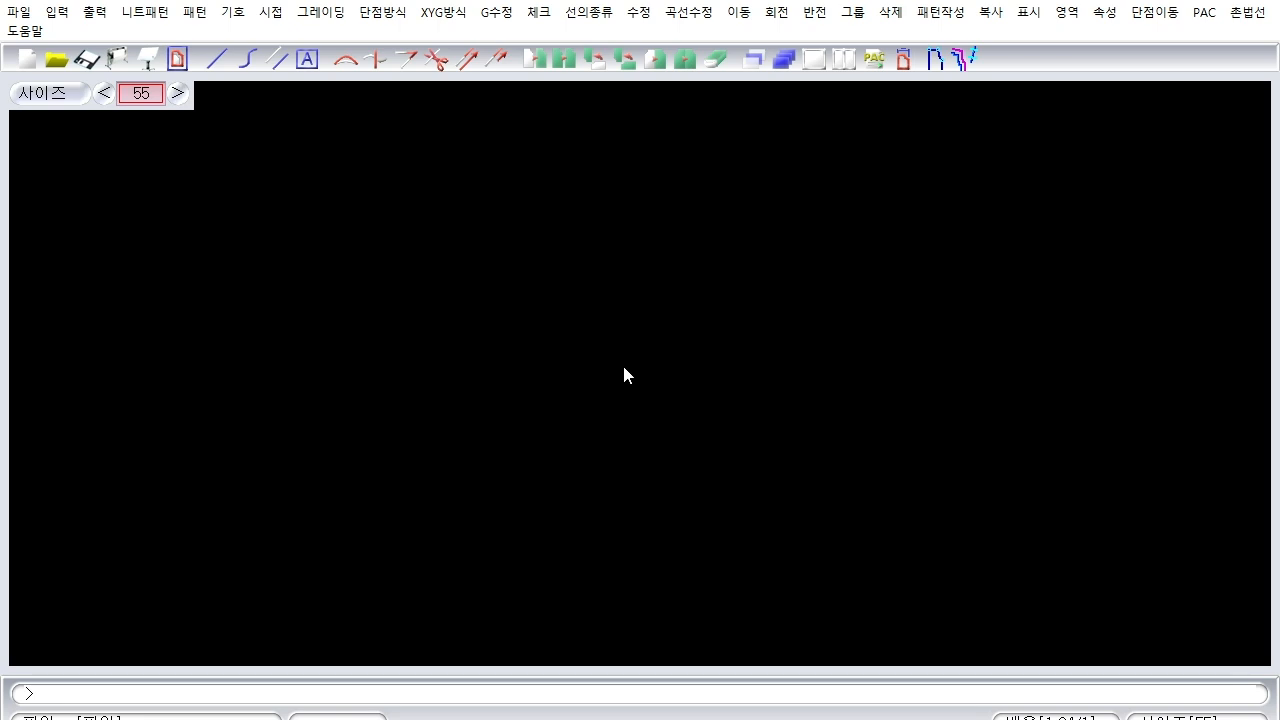
Draw a 10 by 10 box with the box command and fit it to the view.
text(box)
key(Return)
text(10)
key(Return)
text(10)
key(Return)
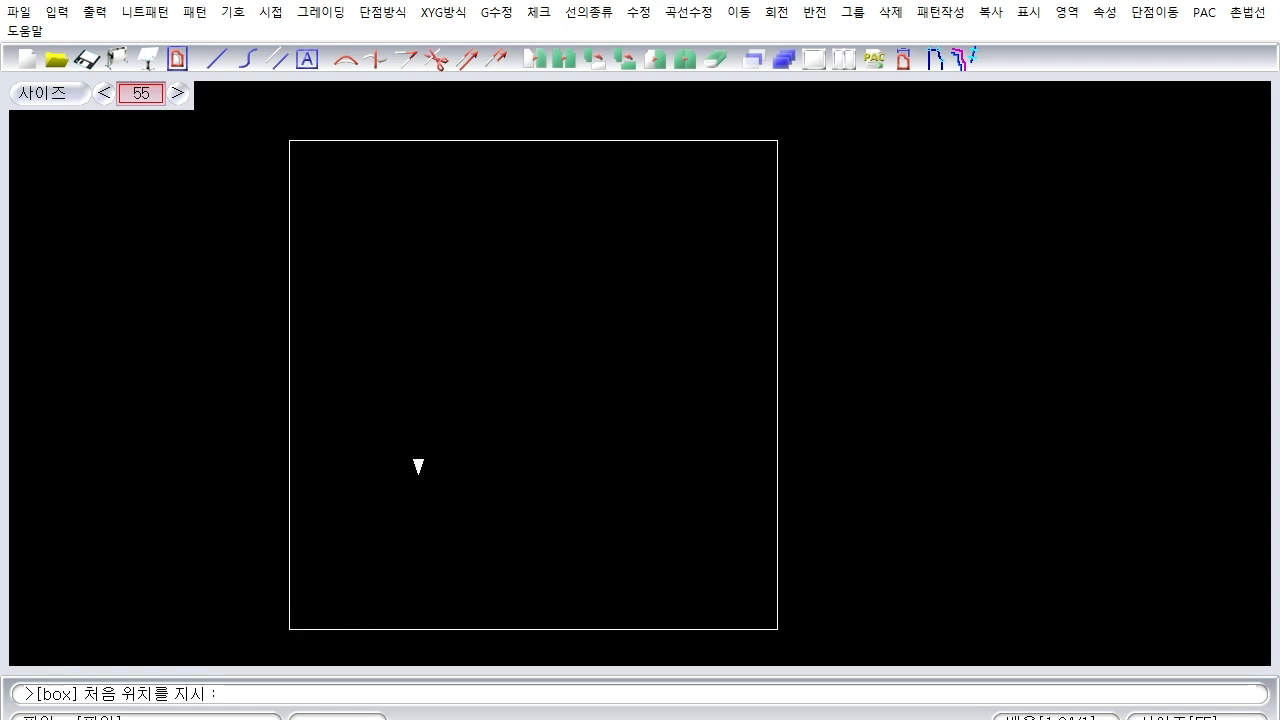
key(Escape)
key(v)
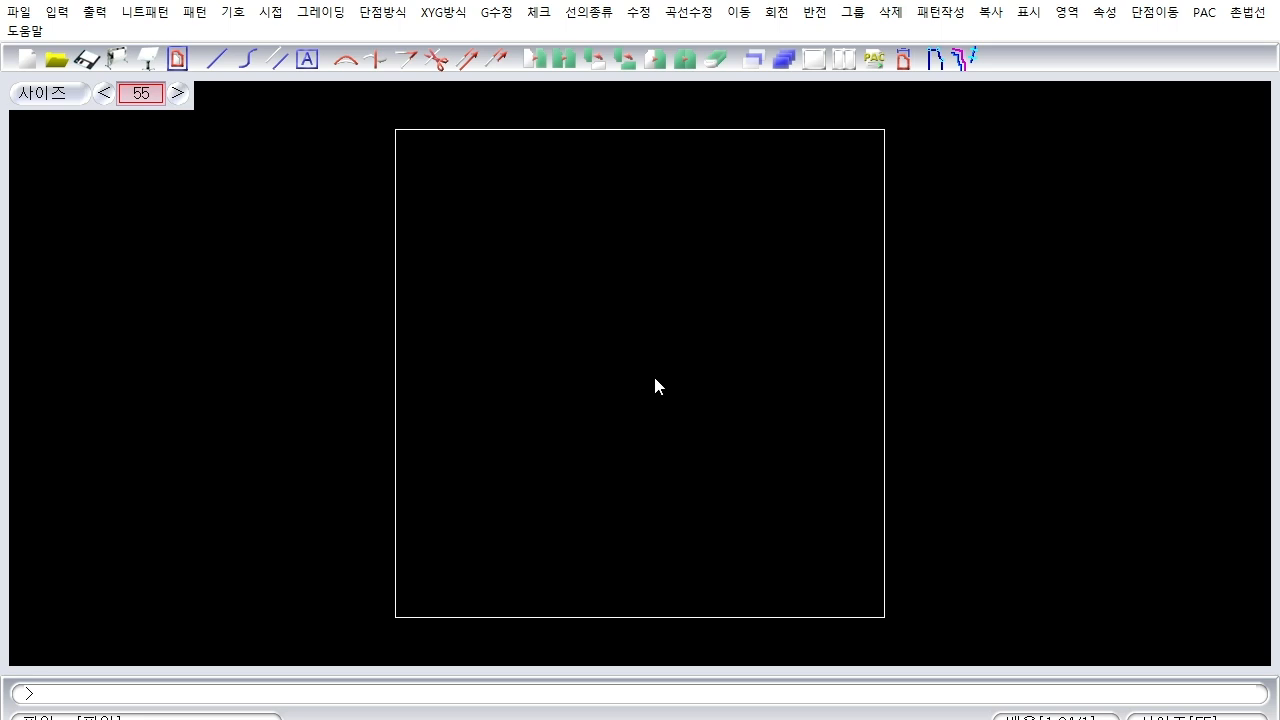
Draw a small freehand rectangle with the fbox command in the empty area right of the square, near its lower edge.
text(box)
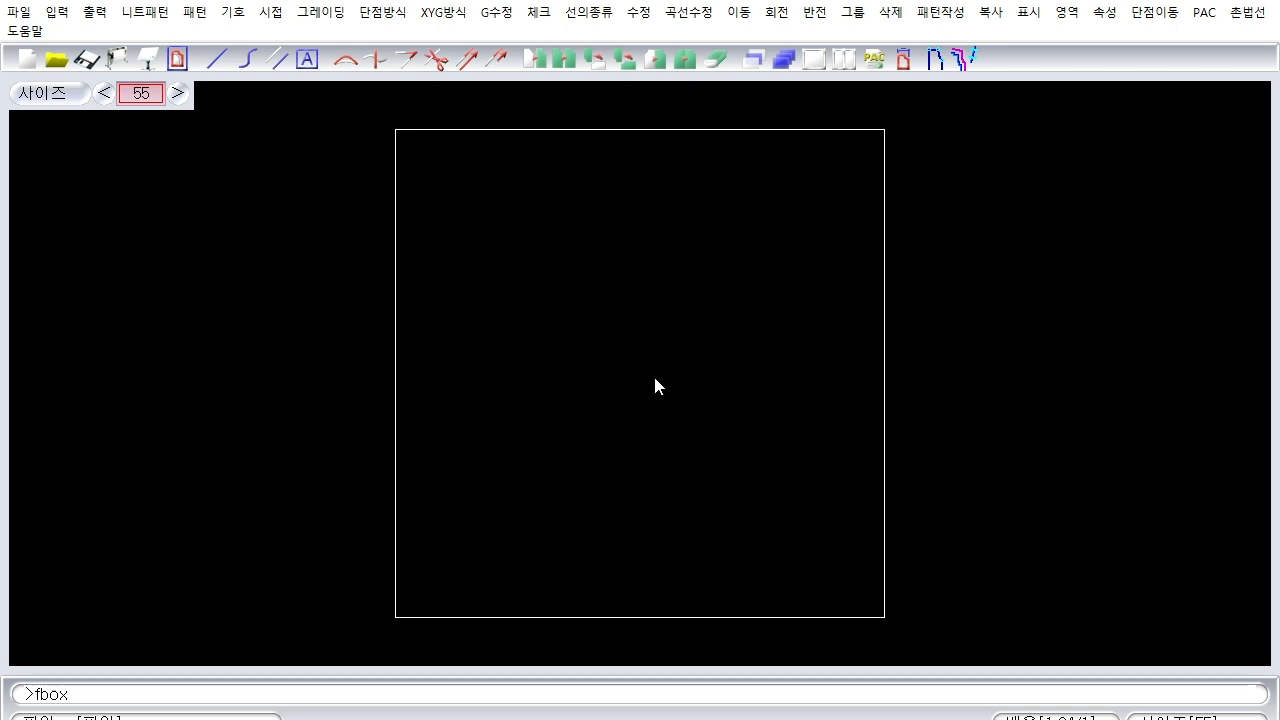
key(Return)
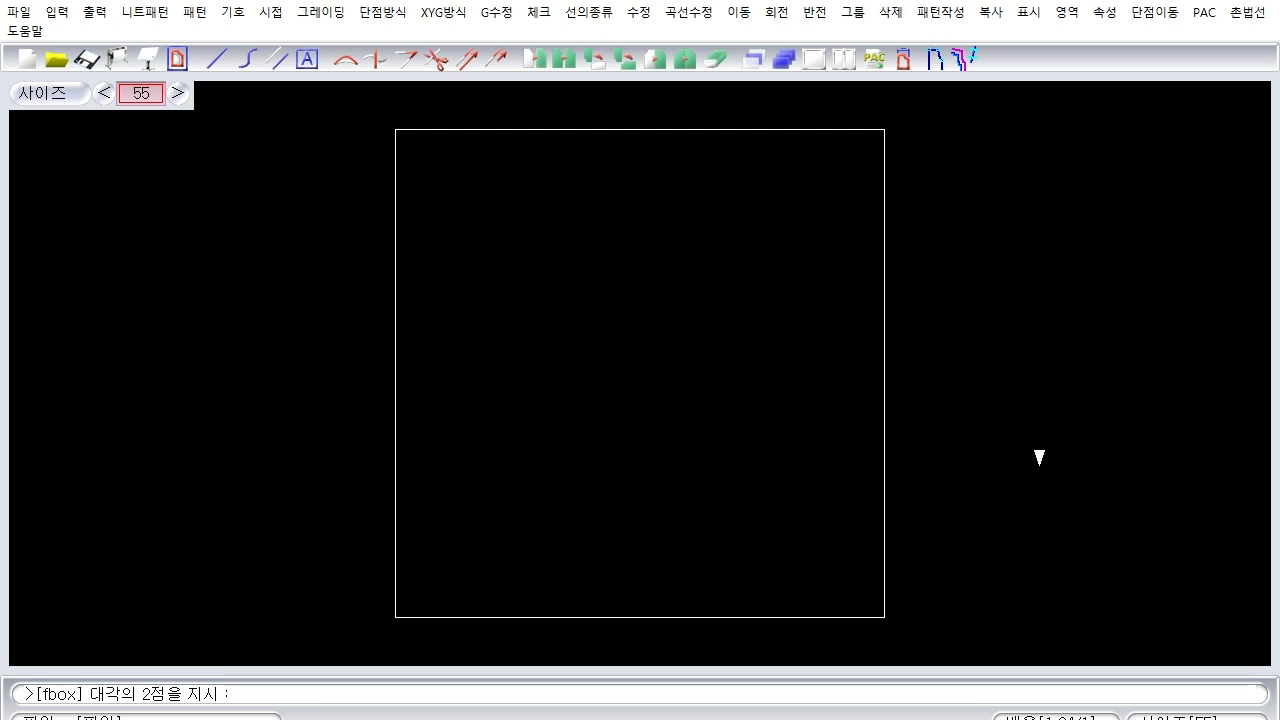
click(959, 473)
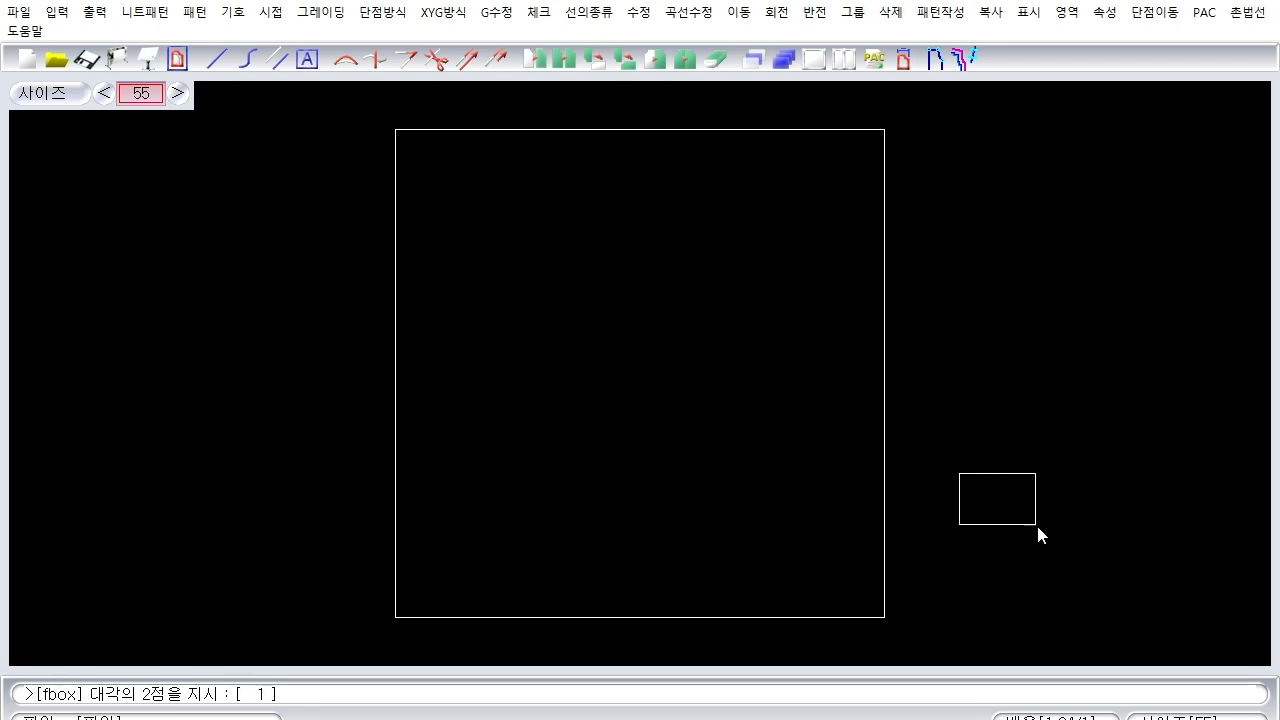
click(1071, 574)
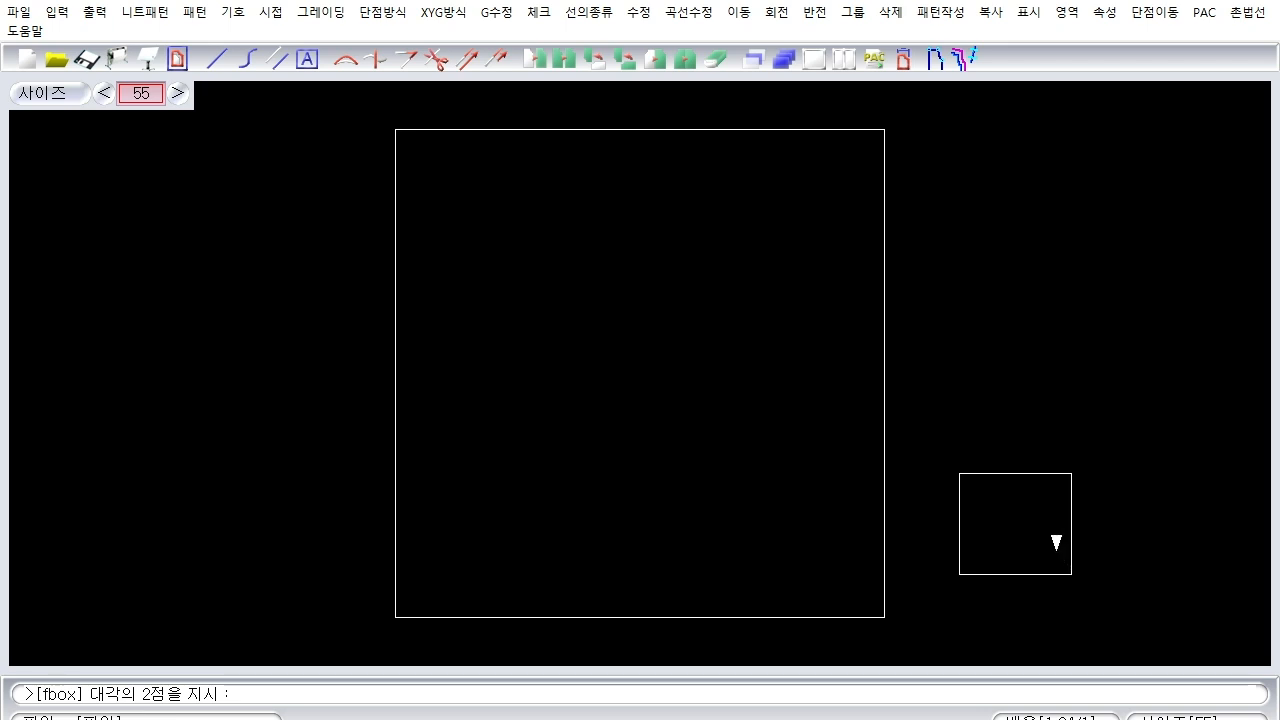
right_click(1048, 530)
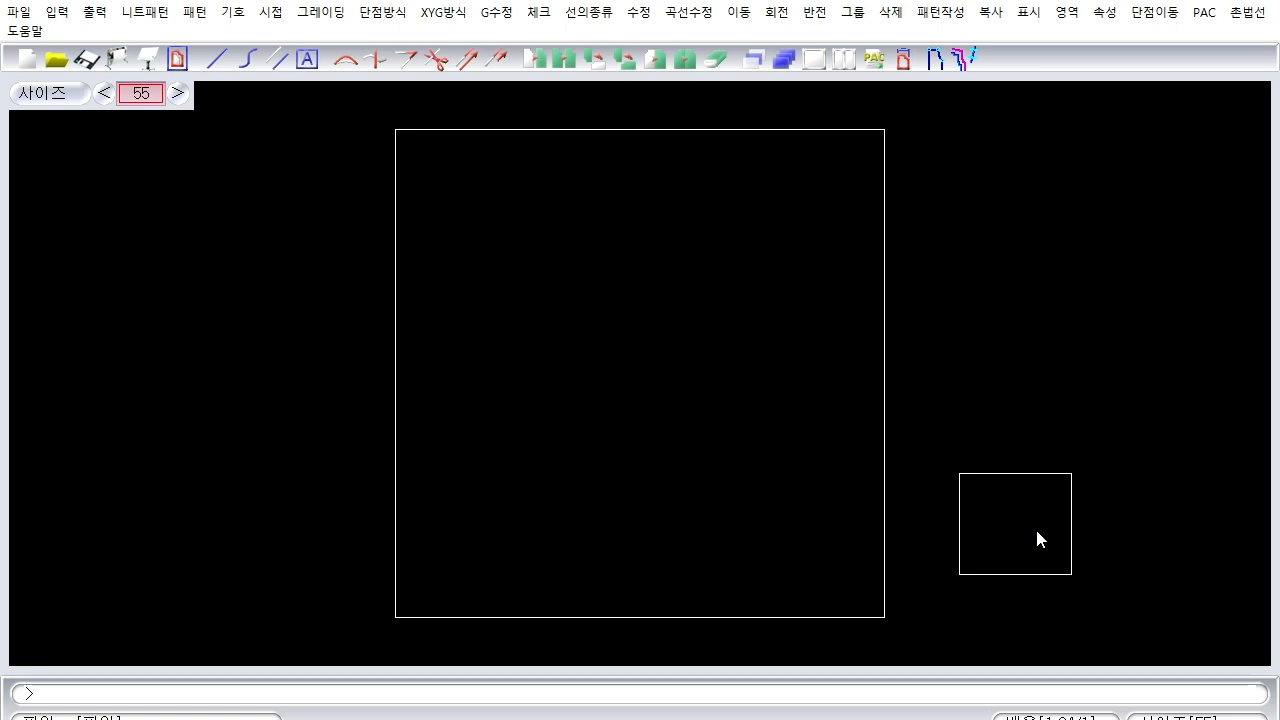
Draw a short, slightly slanted line between two free points left of the square with the l command.
key(l)
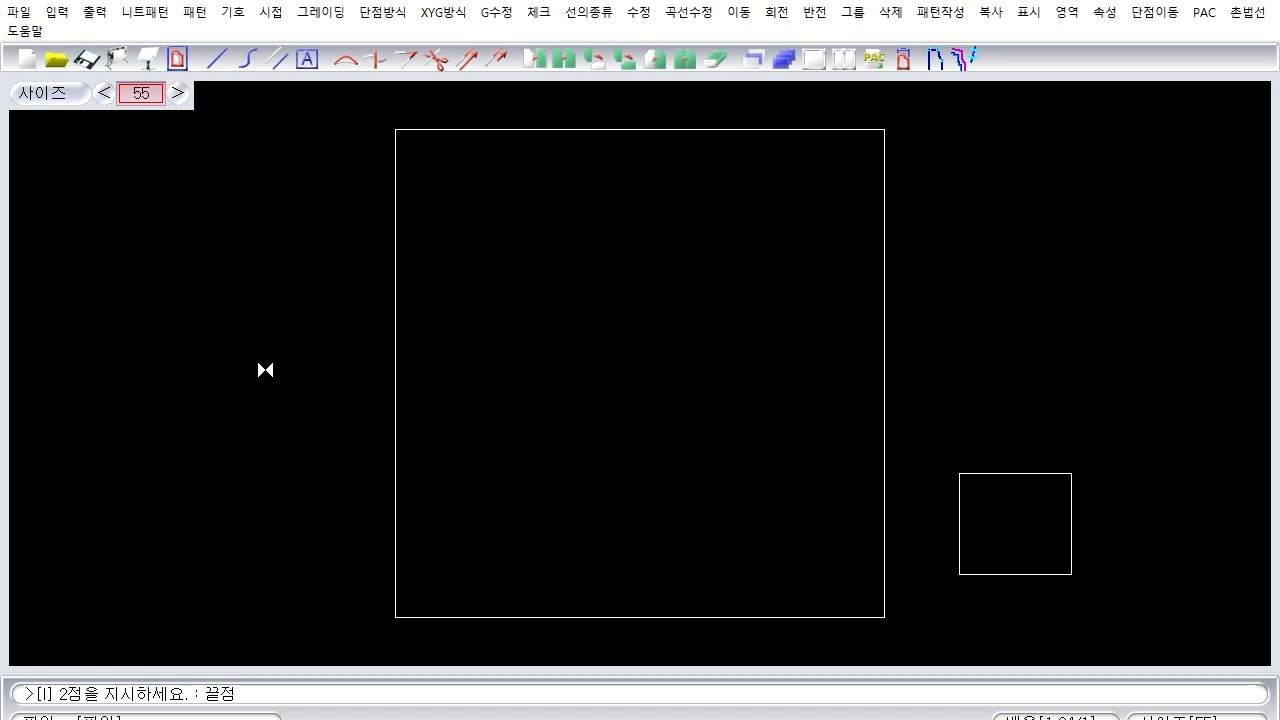
key(F1)
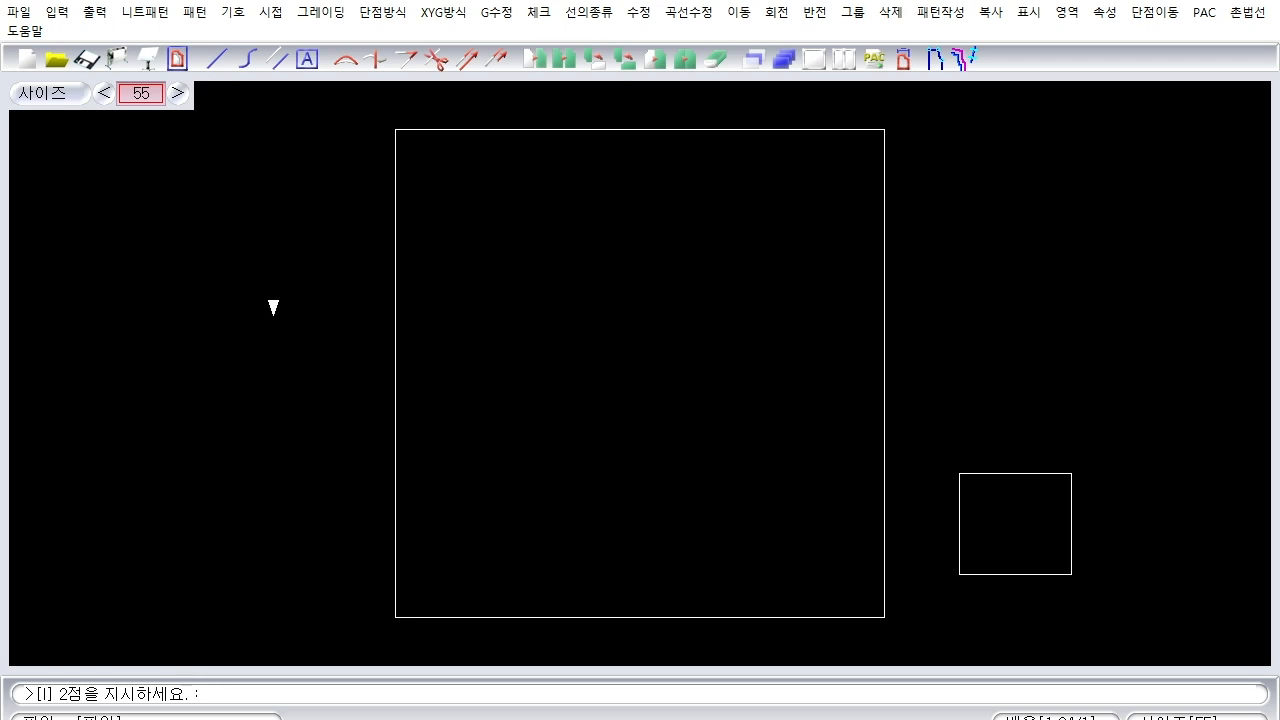
click(183, 297)
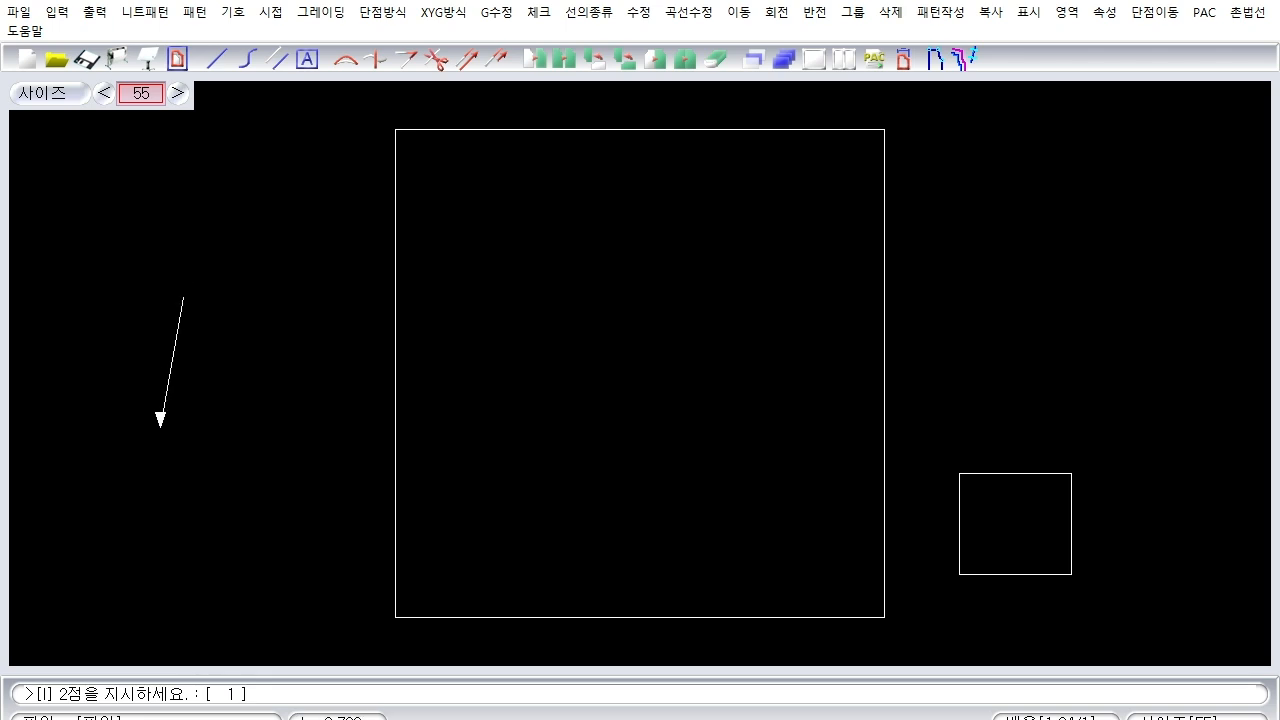
click(162, 426)
right_click(209, 444)
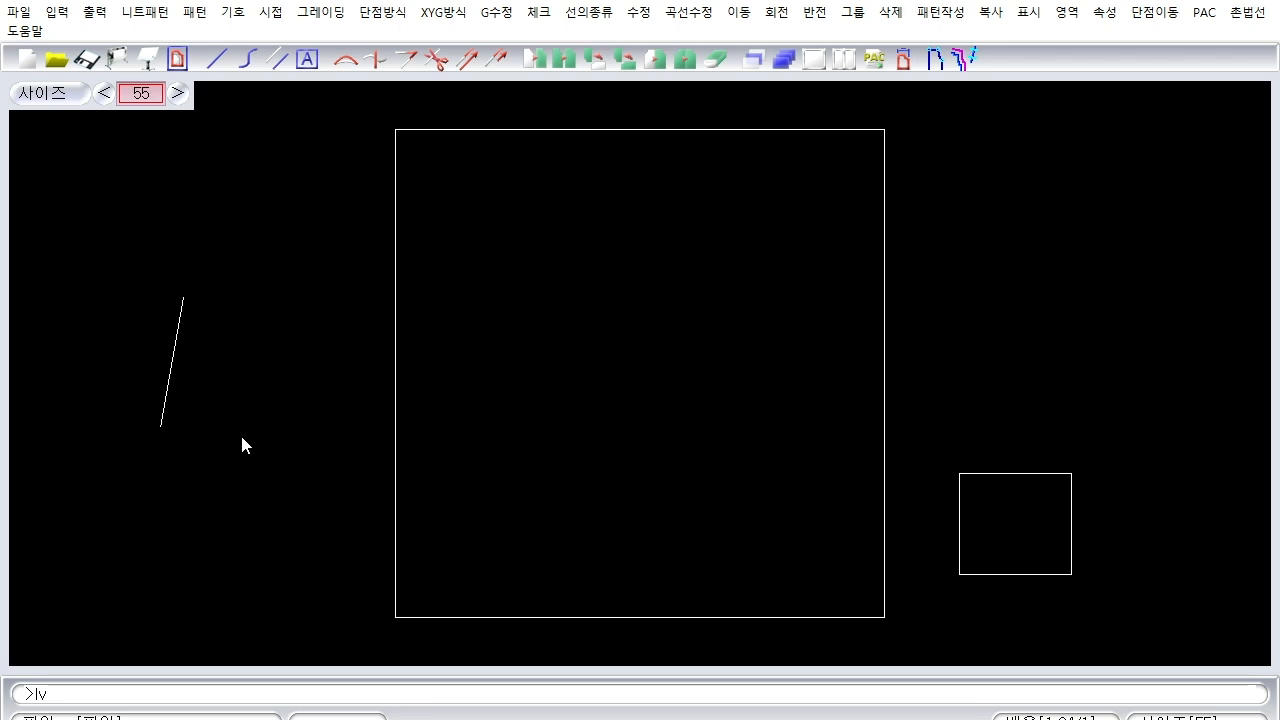
Draw a vertical line with the lv command between the slanted line and the square.
key(Return)
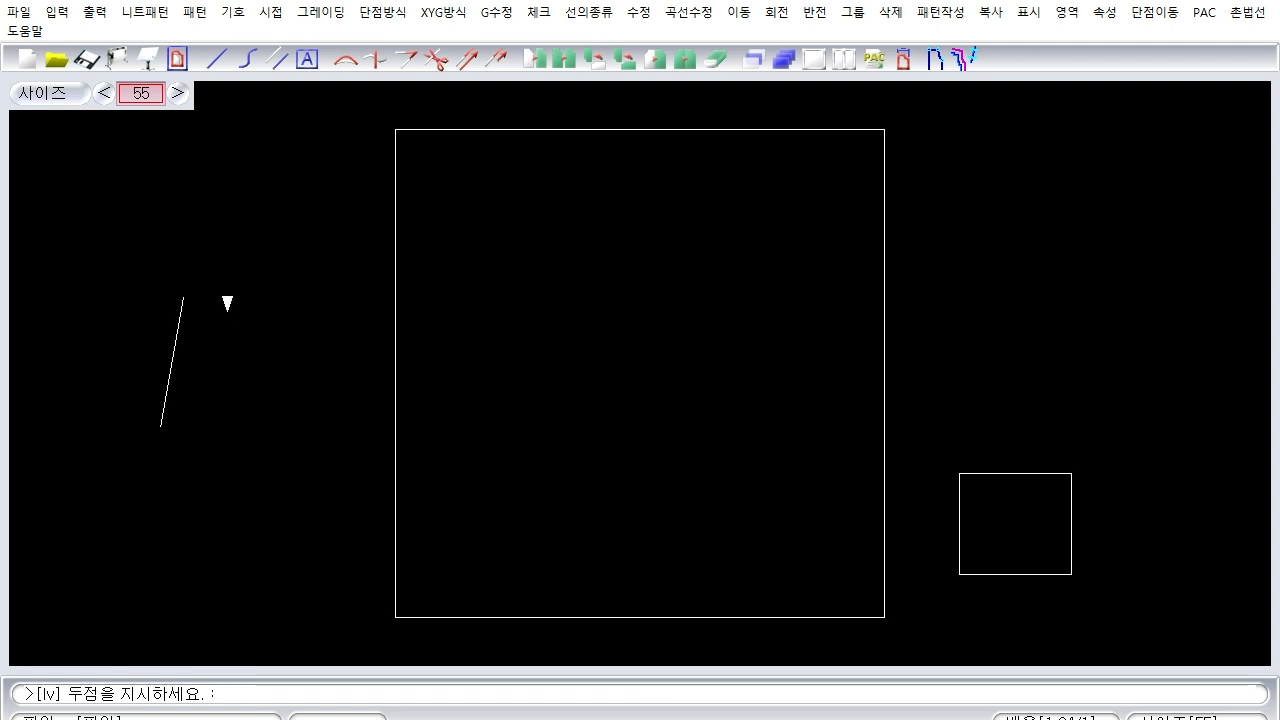
click(229, 310)
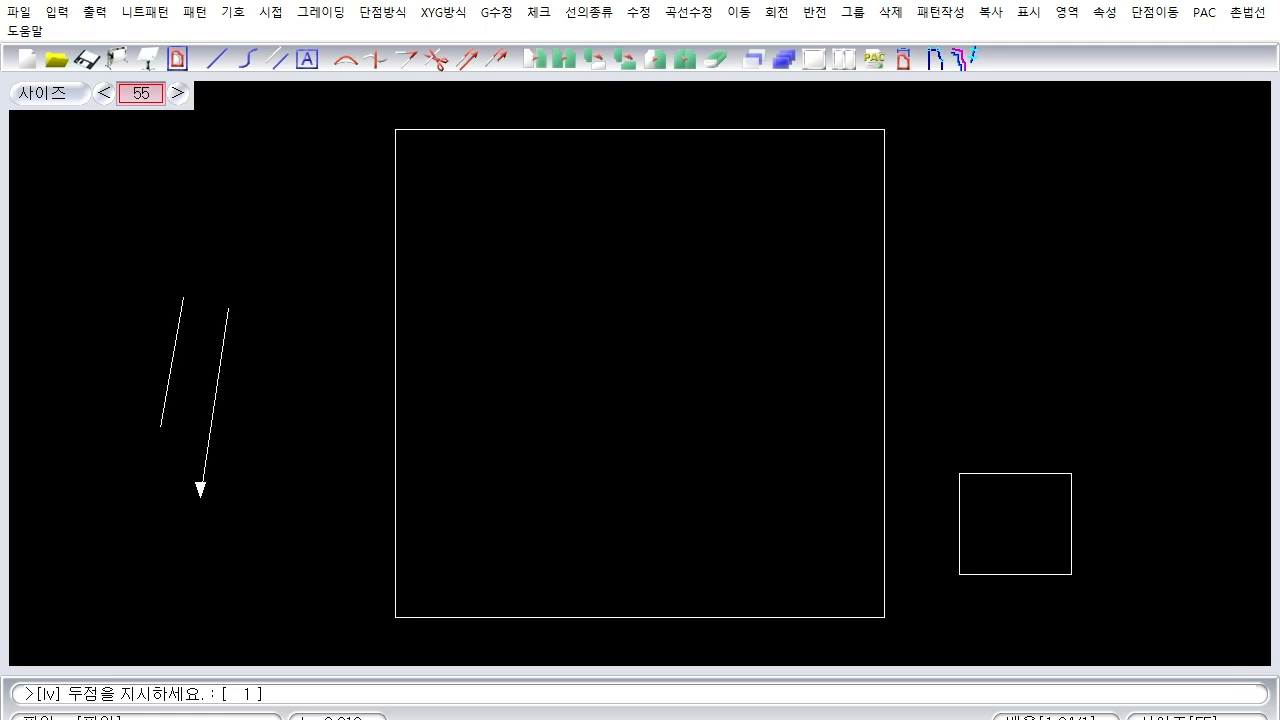
click(200, 495)
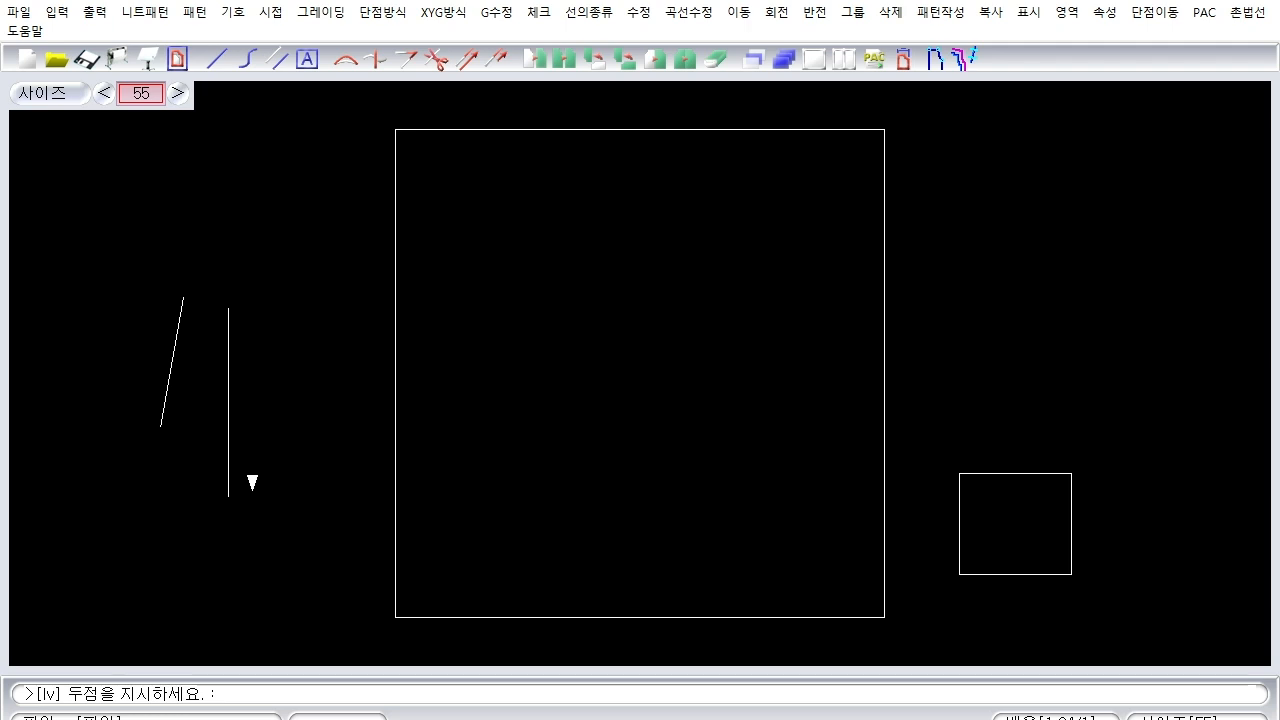
key(Escape)
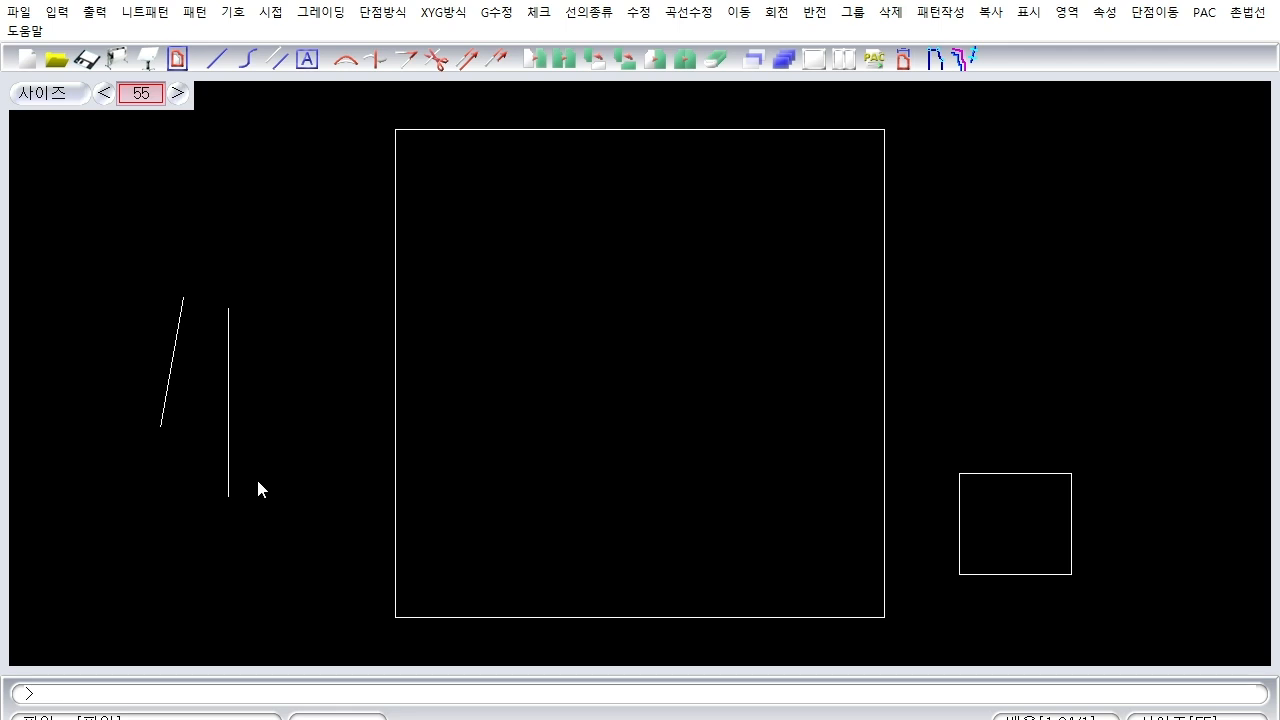
Draw a horizontal line with the lh command across the square from side to side, 2 below its upper corners.
text(lh)
key(Return)
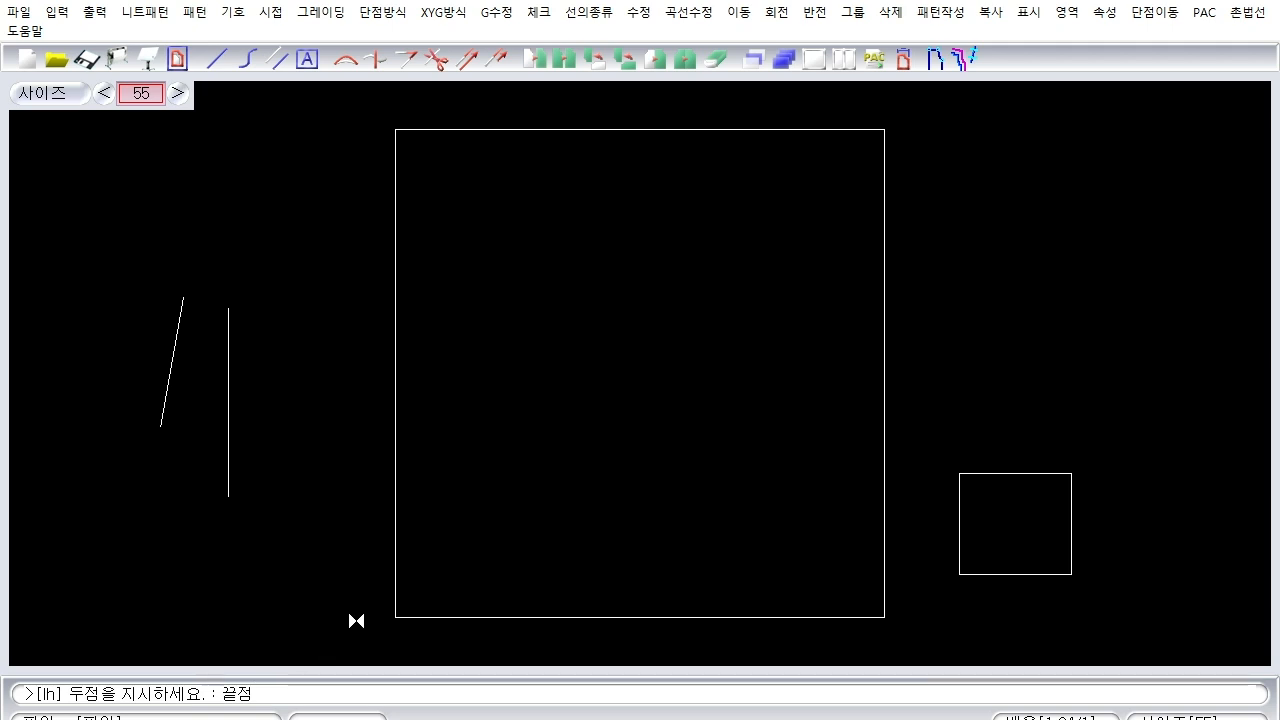
text(2)
key(Return)
click(397, 159)
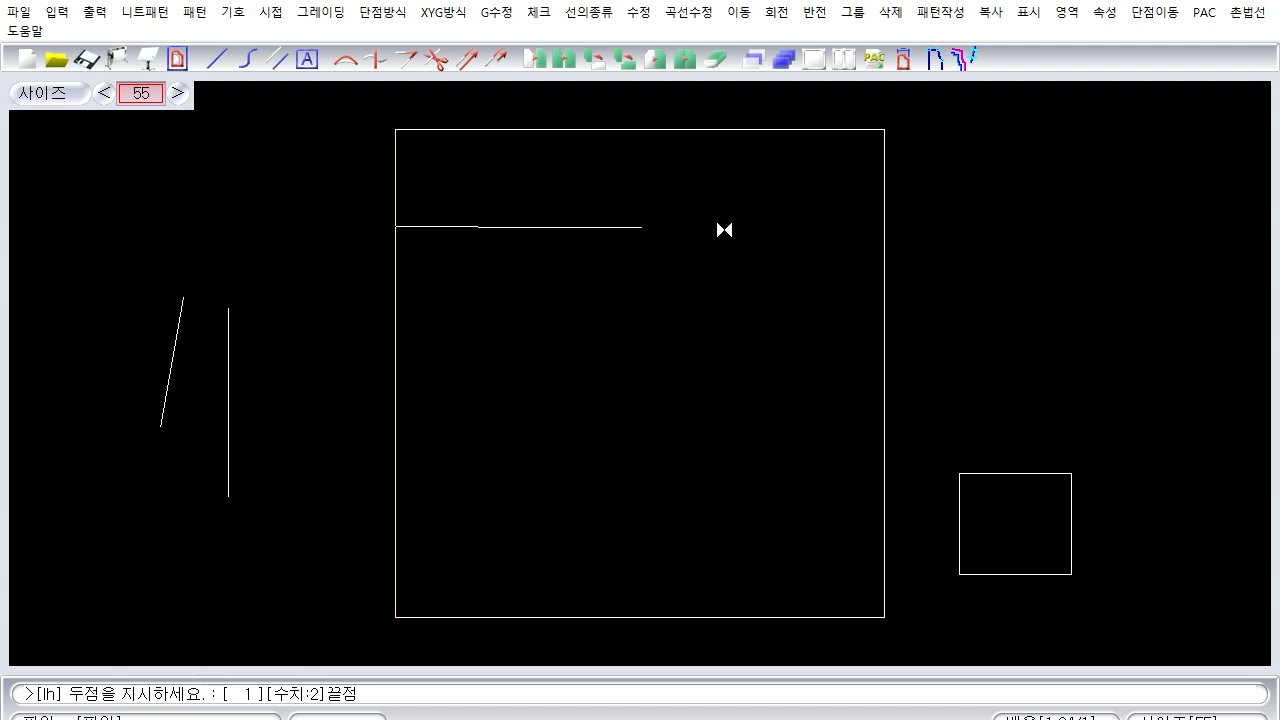
click(885, 161)
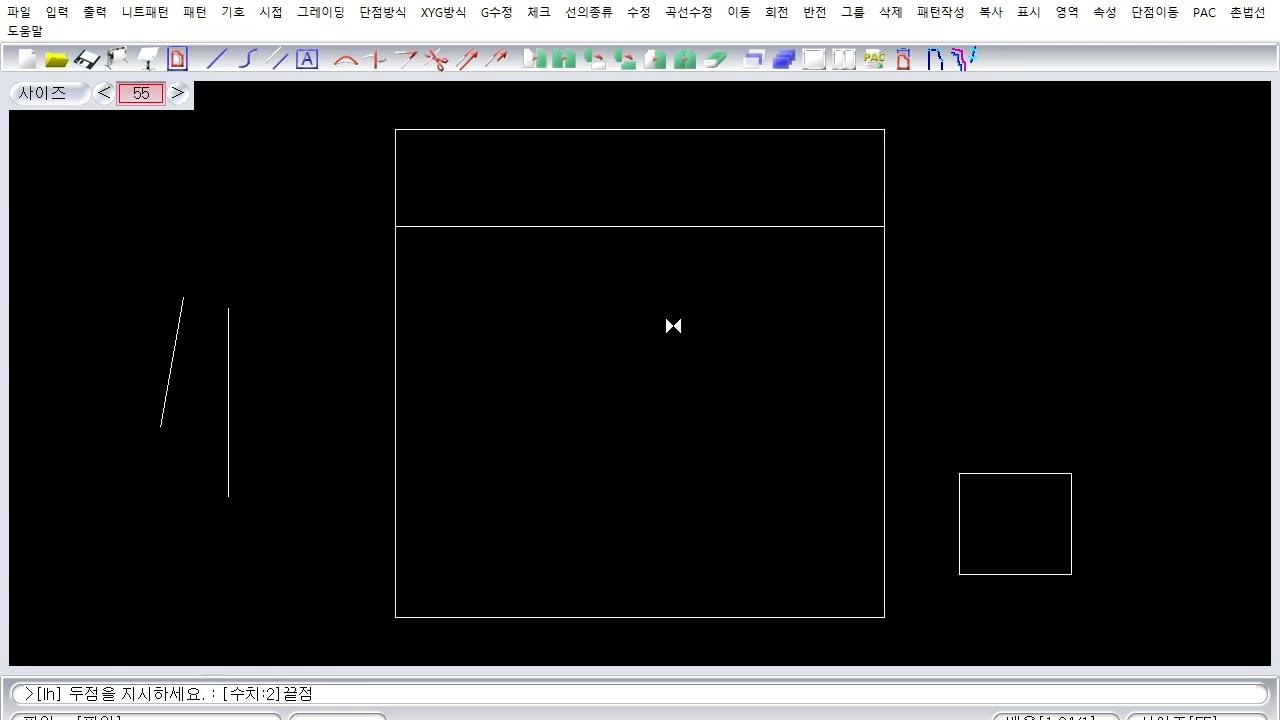
key(Escape)
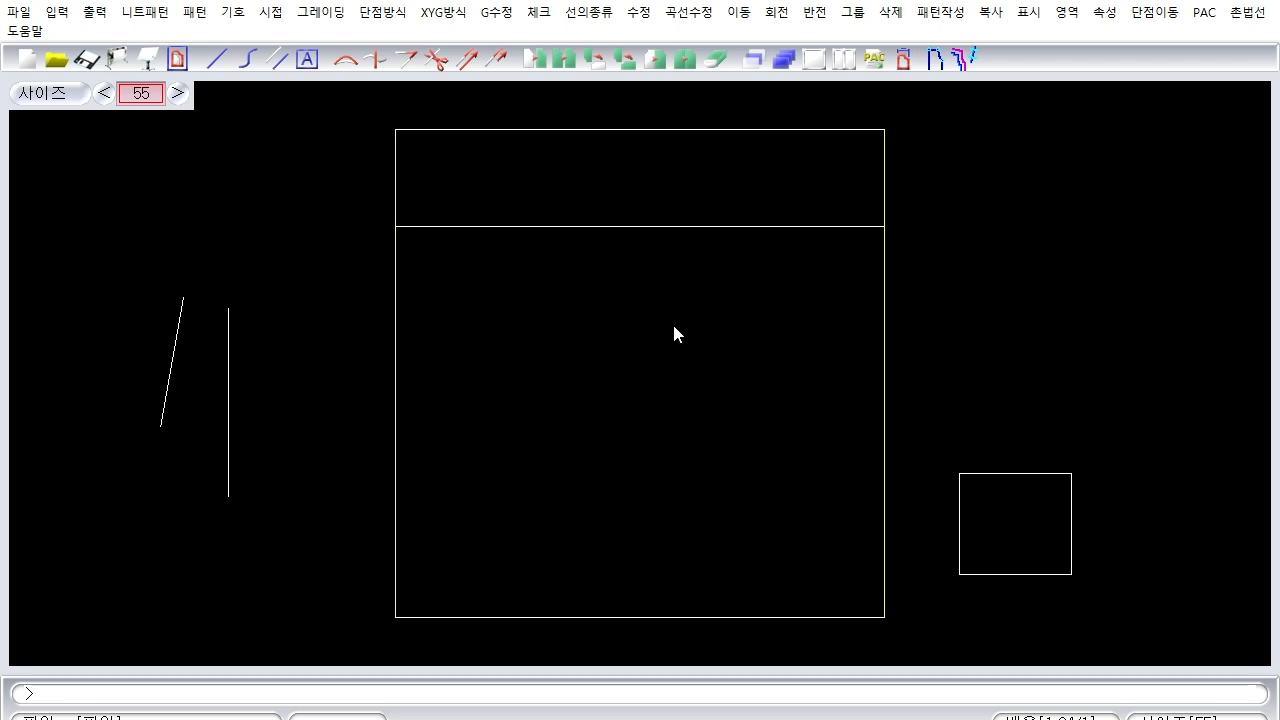
Add a parallel line 2 below the square's inner horizontal line with the pl command.
text(pl)
key(Return)
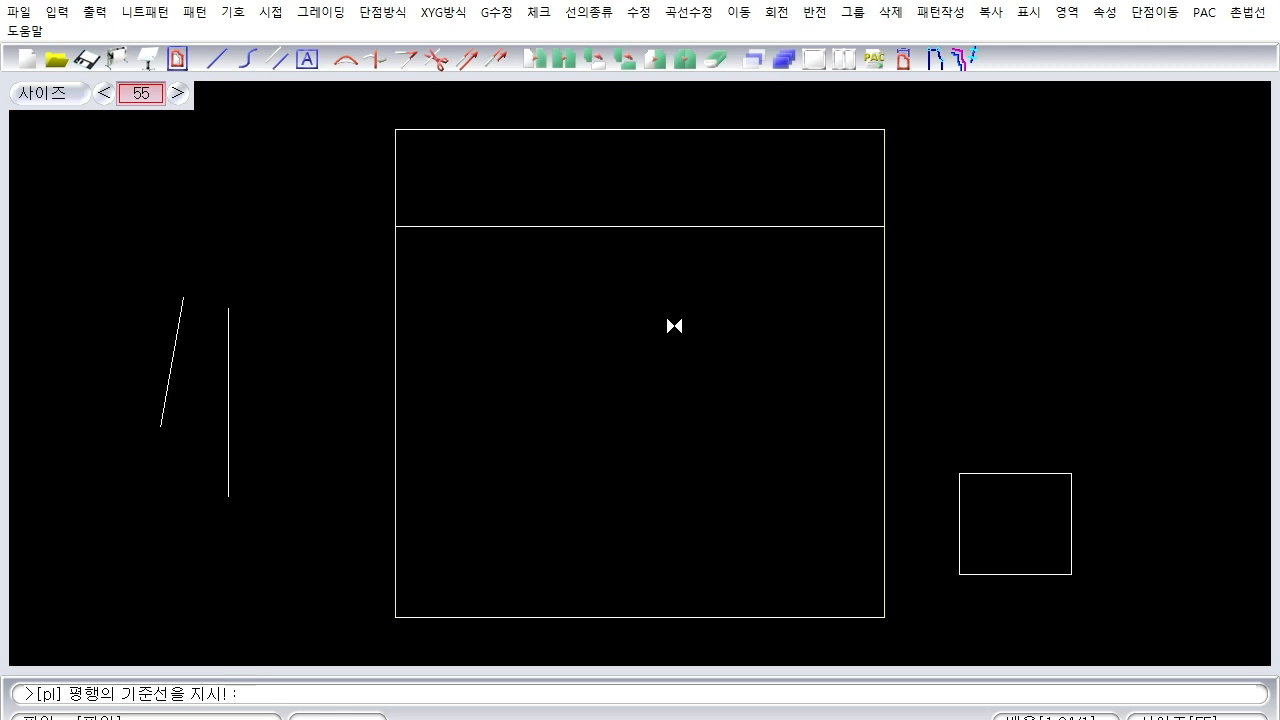
click(635, 227)
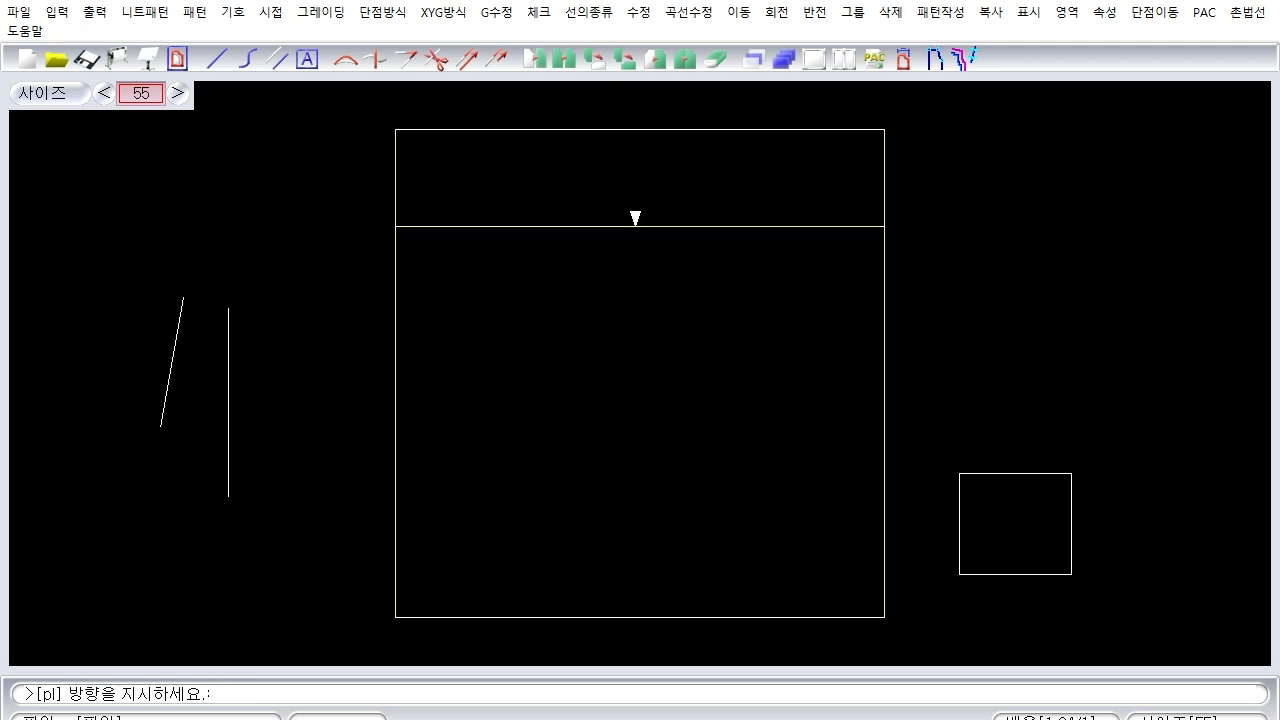
click(639, 309)
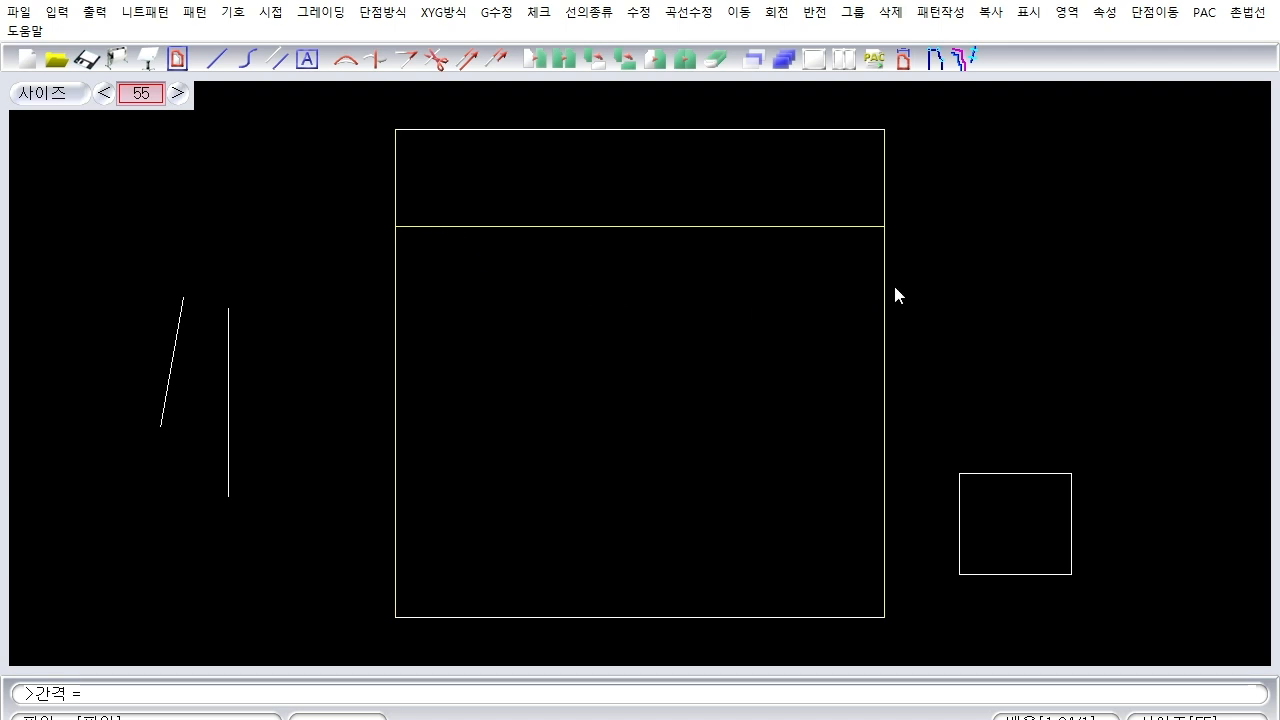
text(2)
key(Return)
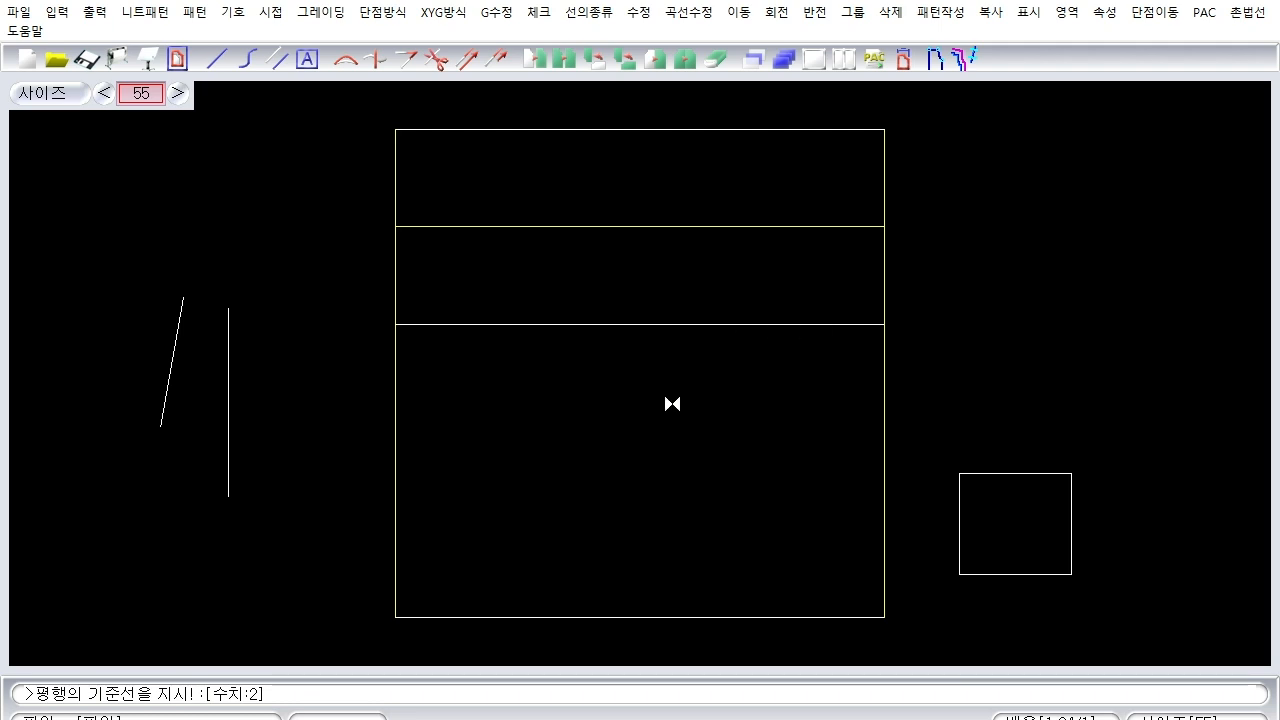
key(Escape)
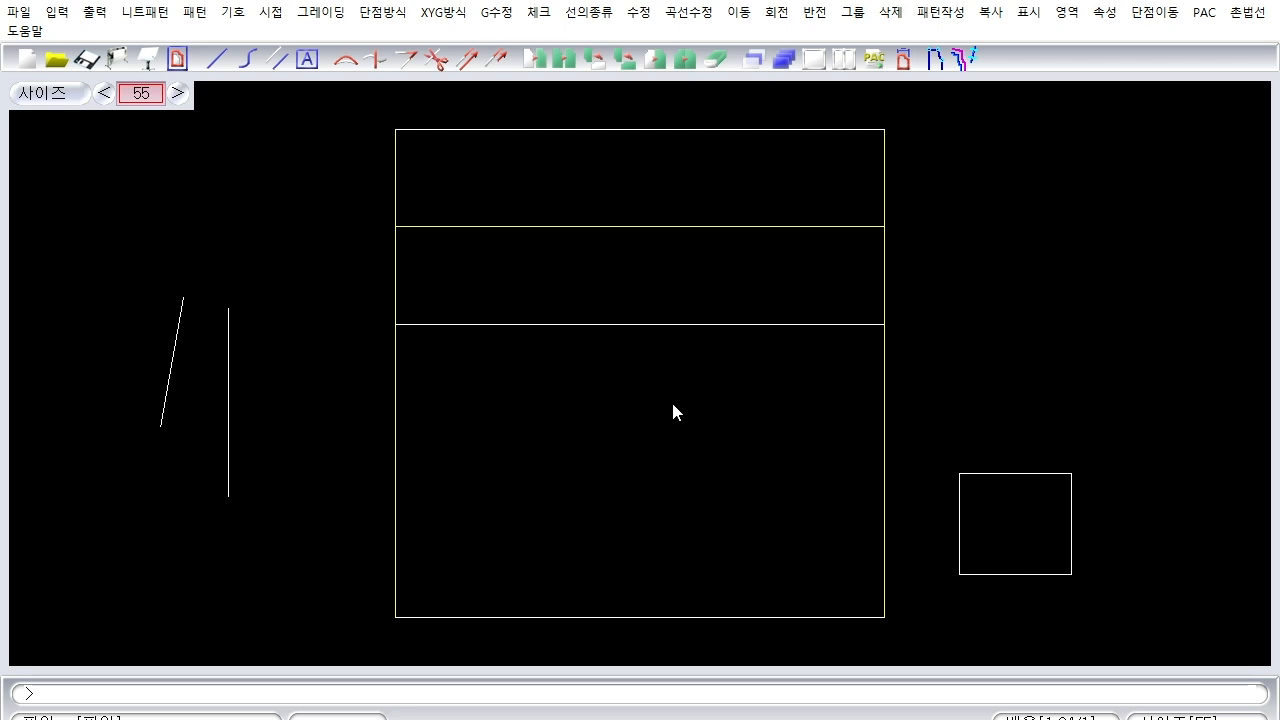
Draw a perpendicular line of length 2 with the lq command, outward from the upper-left corner of the square's left side.
text(lq)
key(Return)
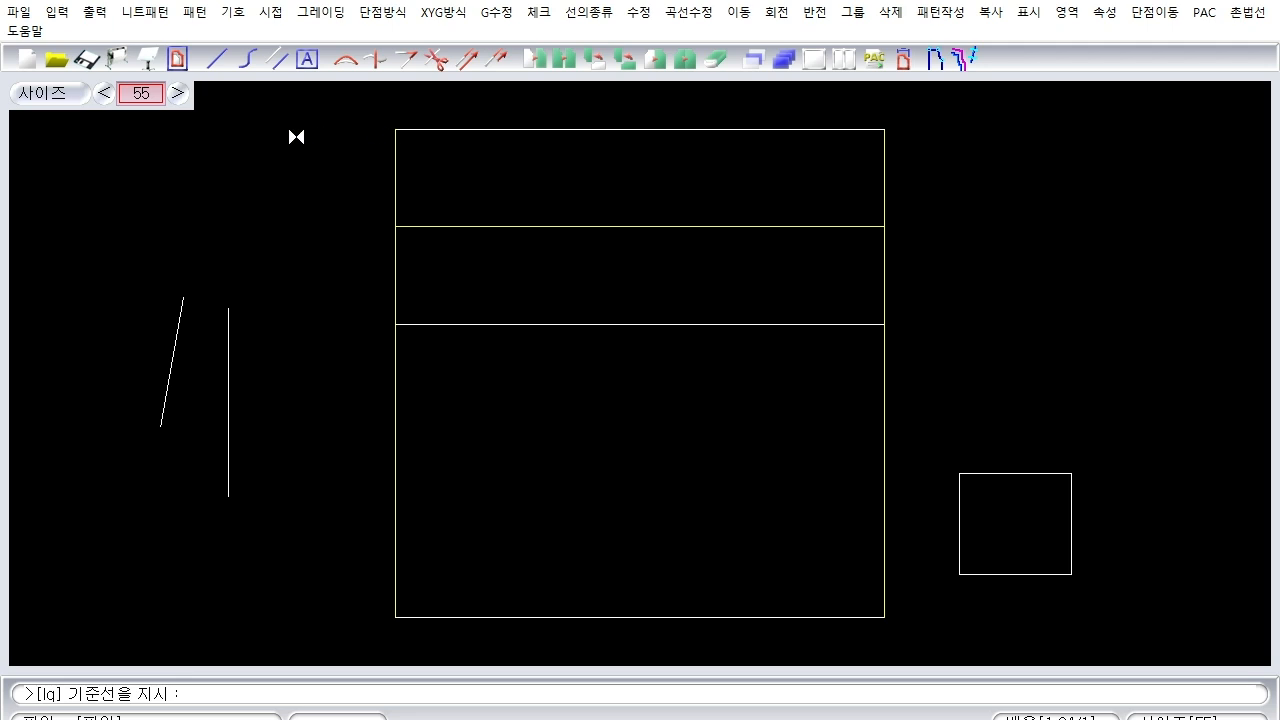
click(399, 155)
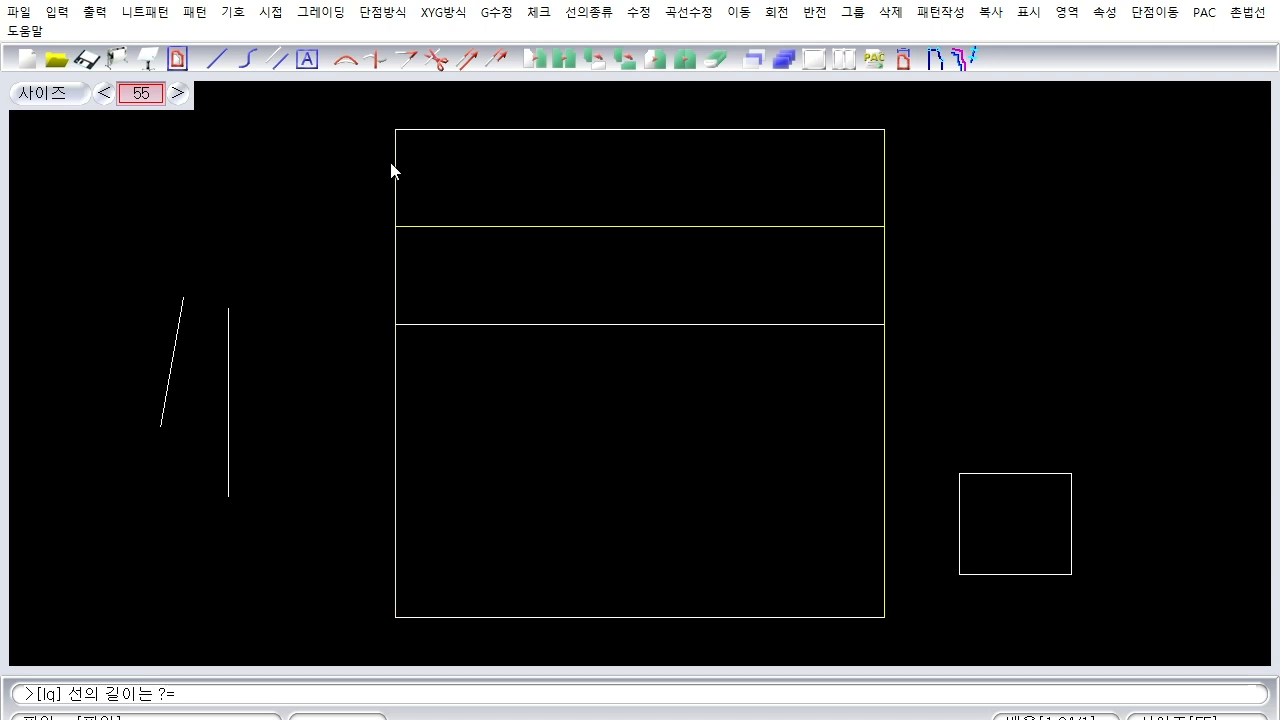
text(2)
key(Return)
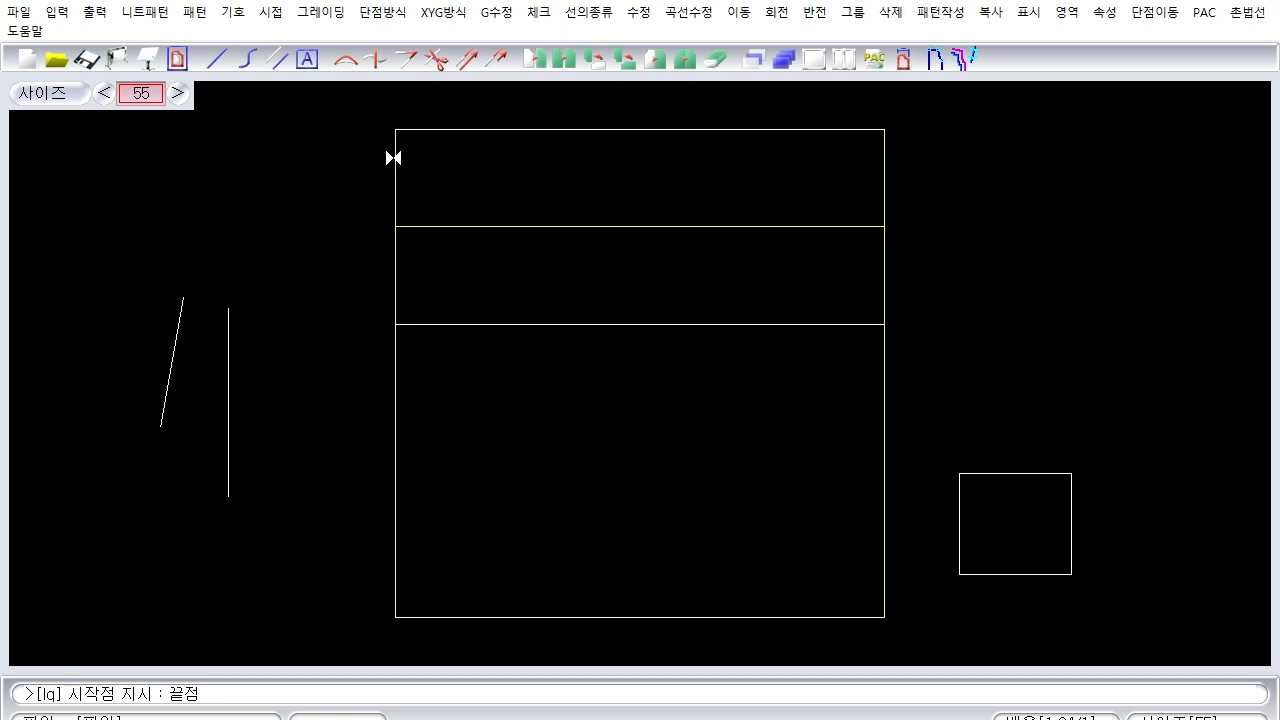
click(393, 158)
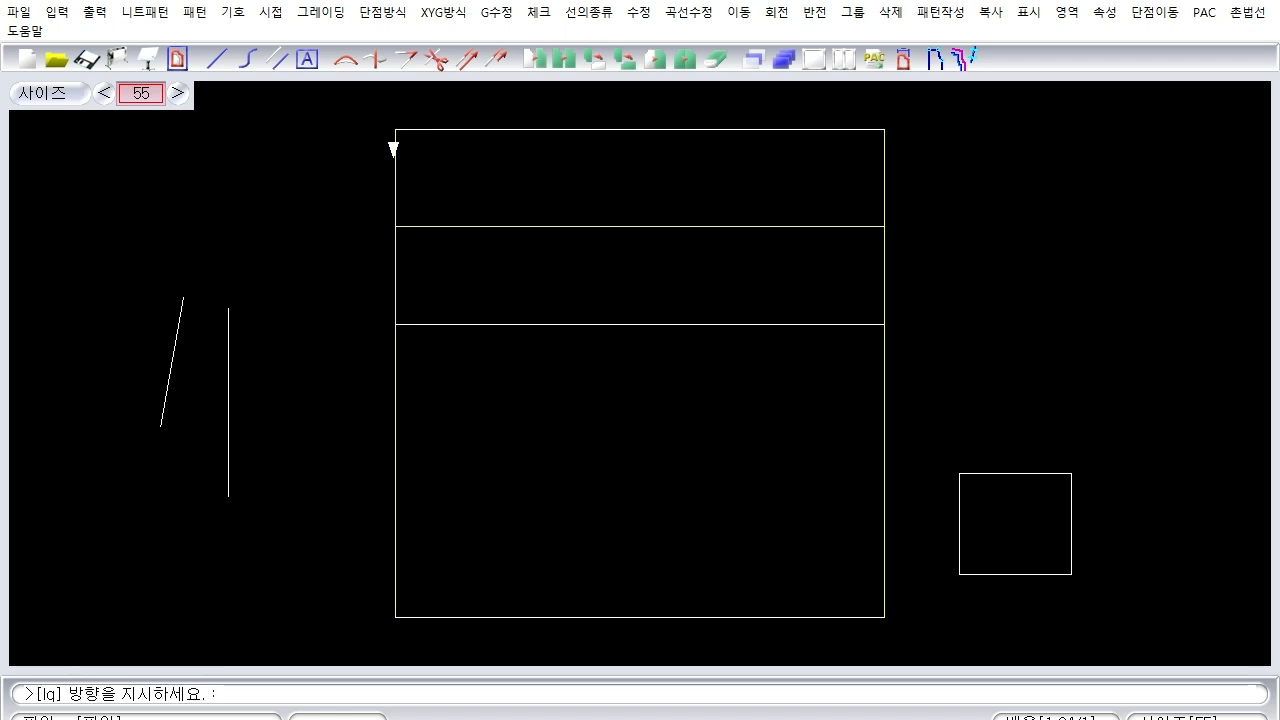
click(293, 150)
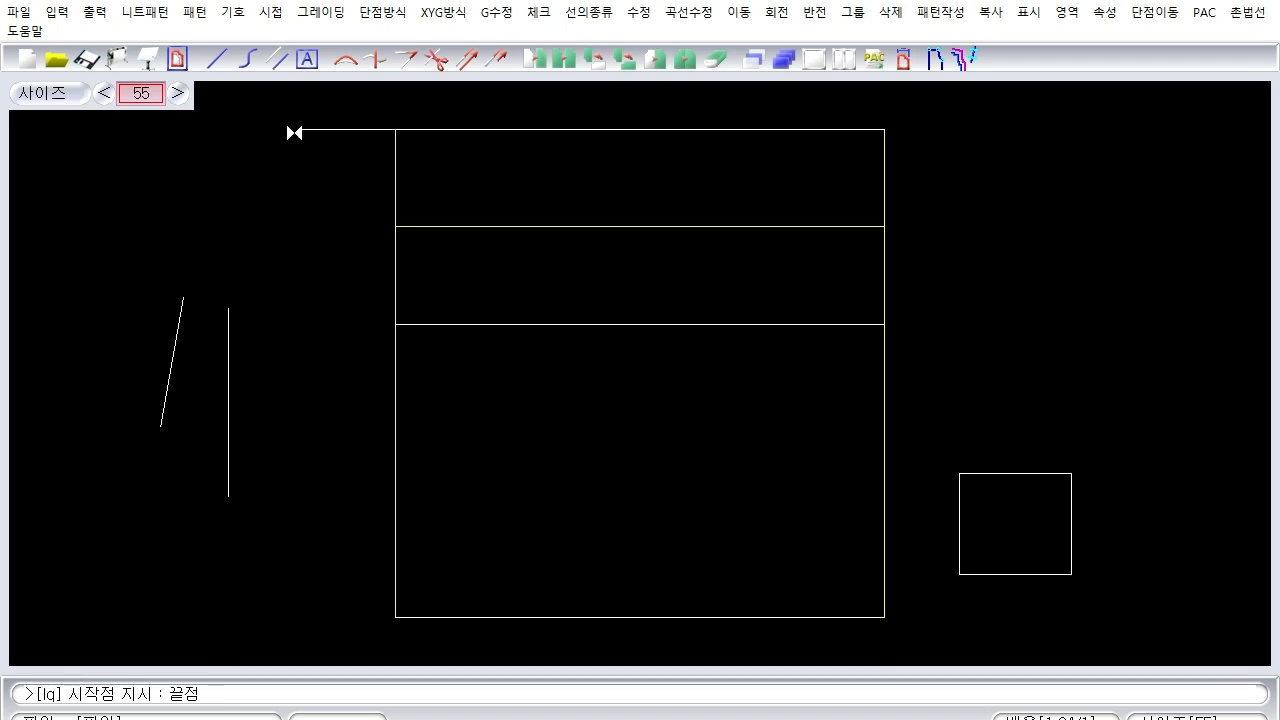
right_click(349, 297)
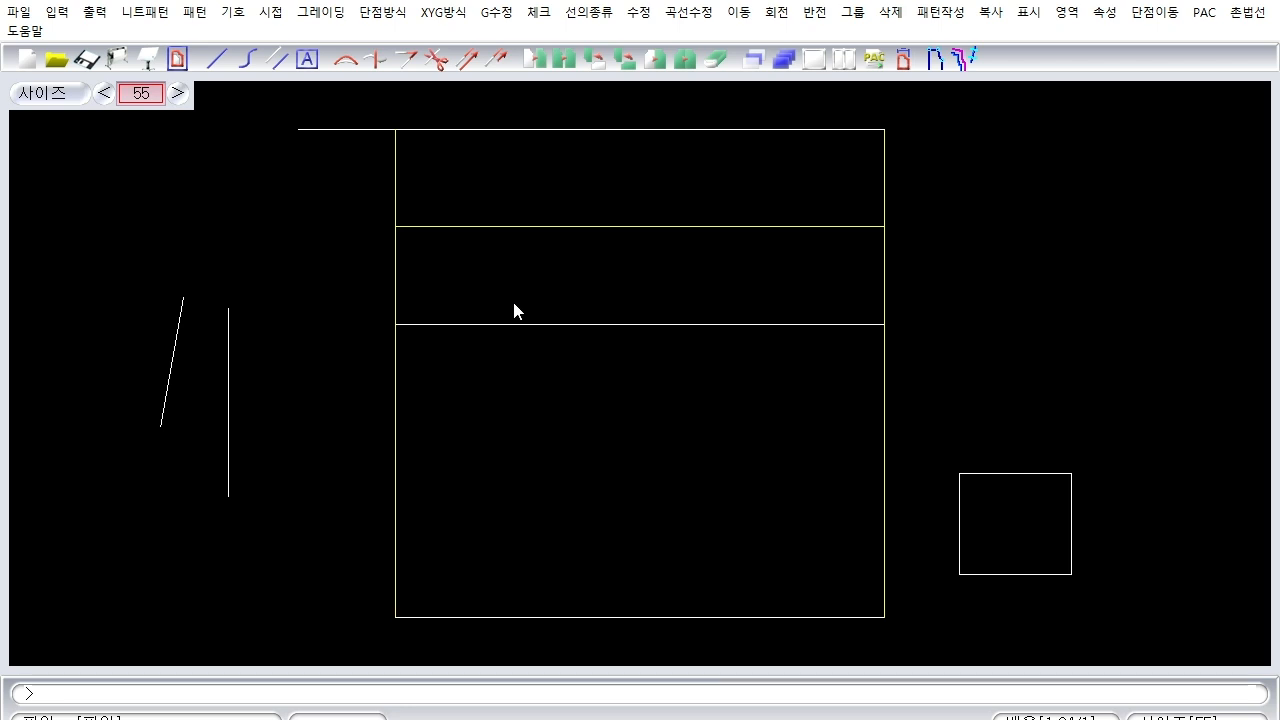
Divide the square into 3 equal vertical strips between its top and bottom edges with the ldq command.
text(ldq)
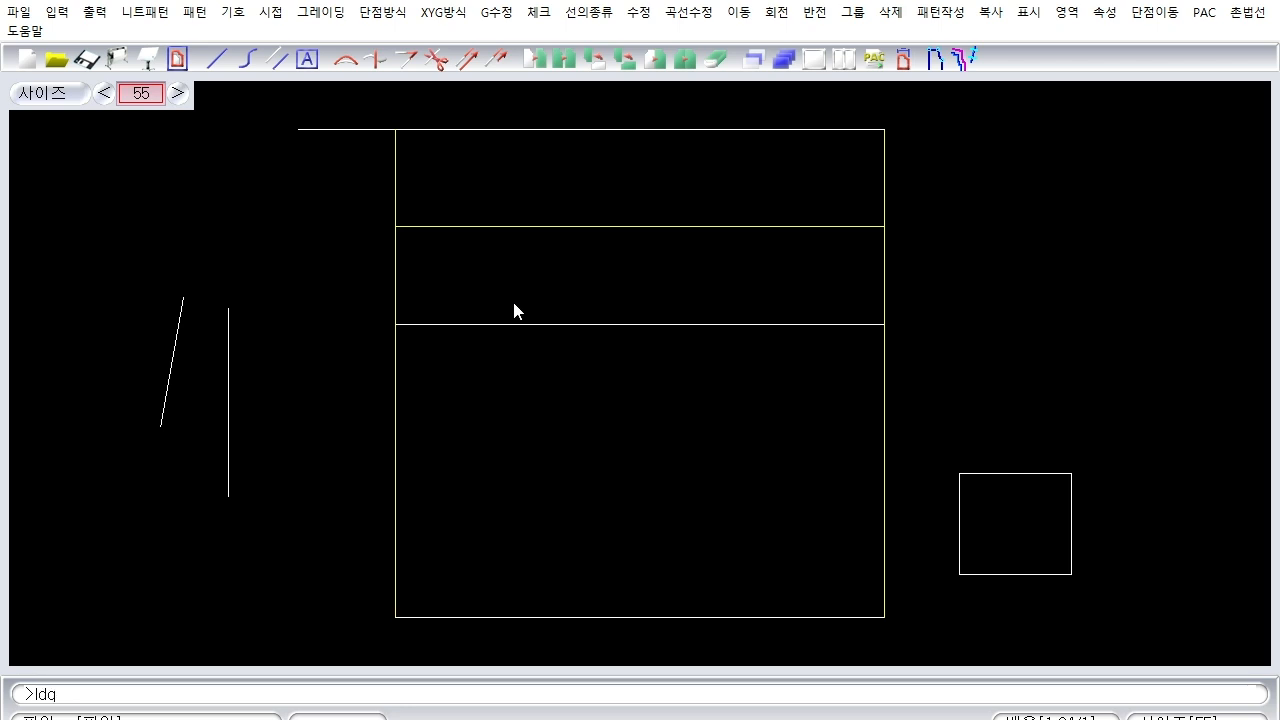
key(Return)
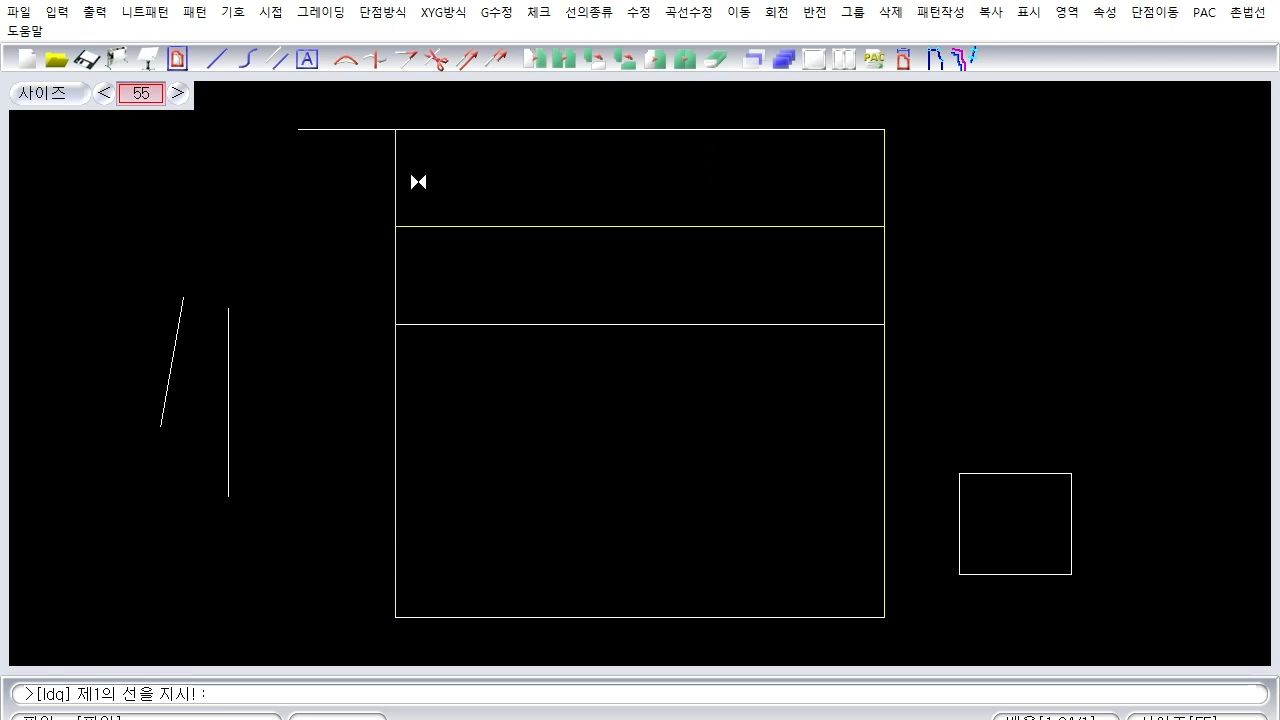
click(431, 129)
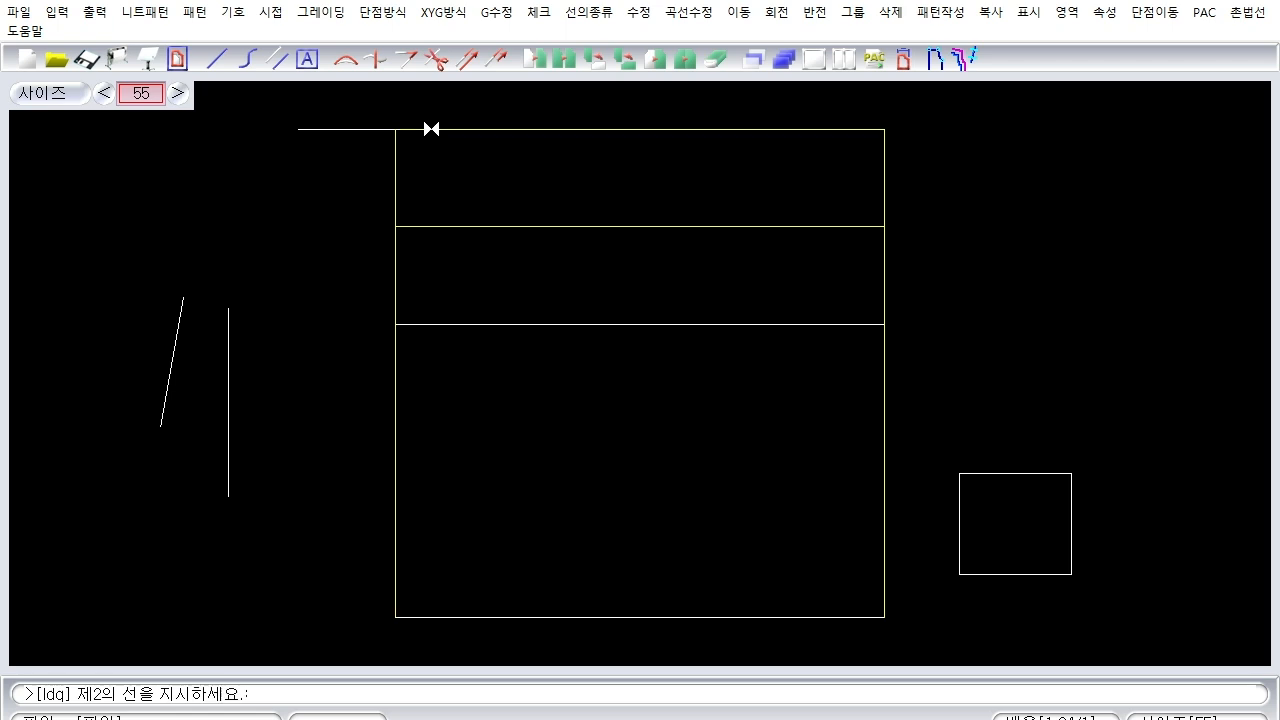
click(434, 617)
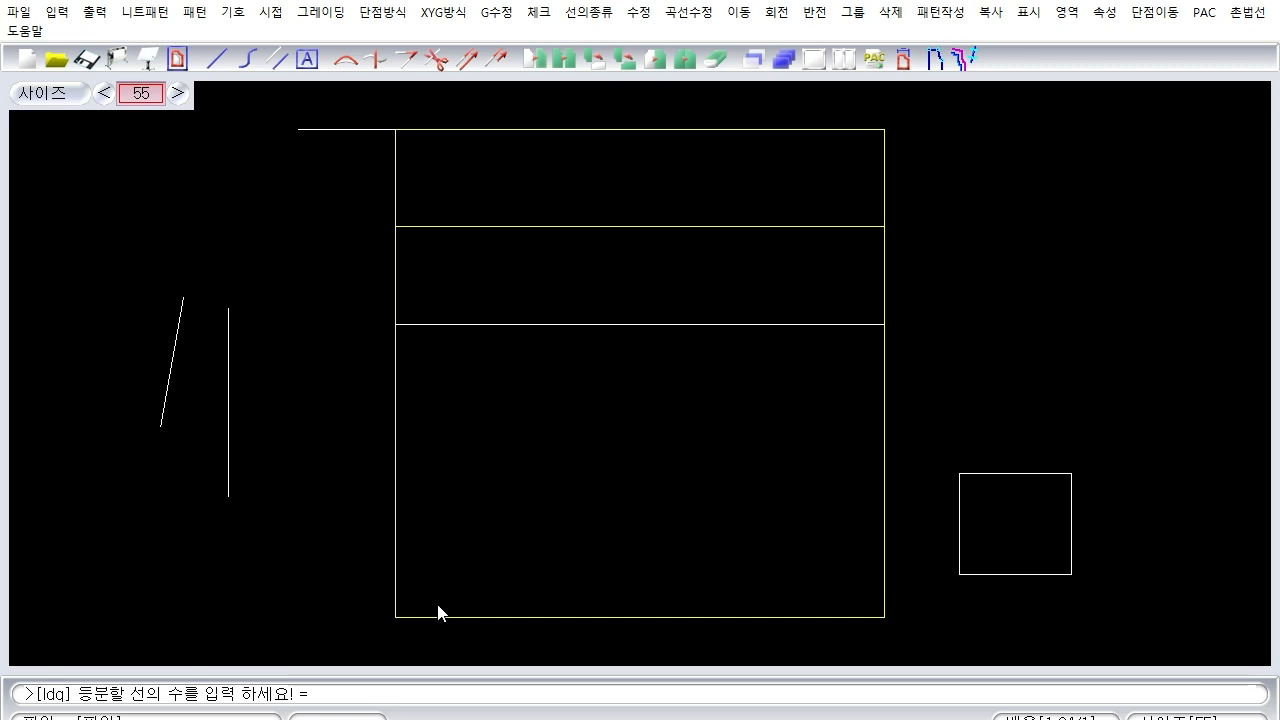
text(3)
key(Return)
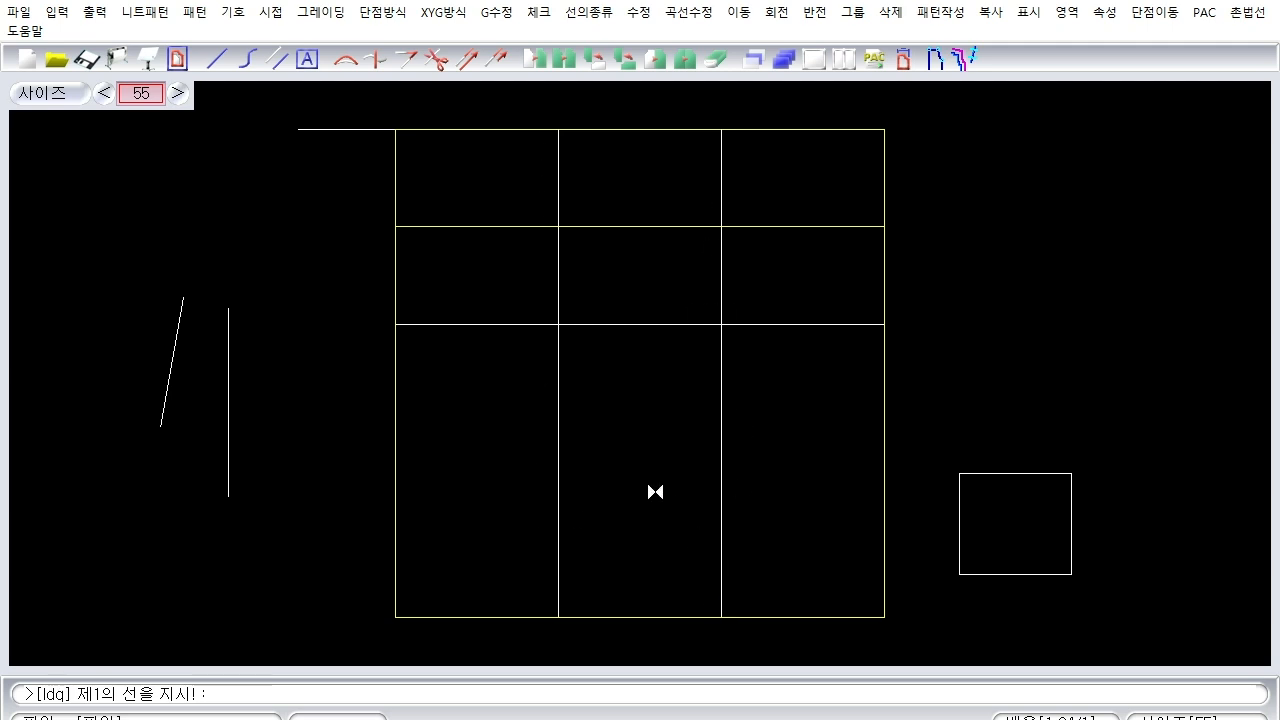
key(Escape)
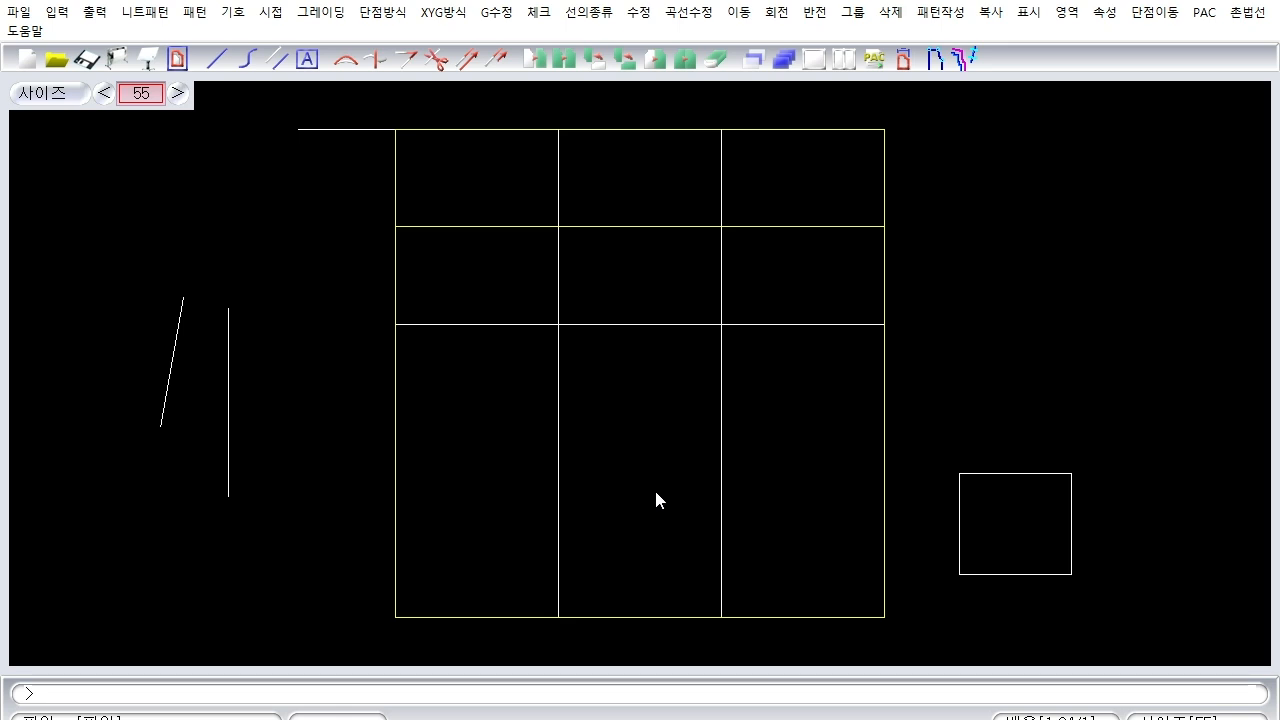
Bisect the square's lower-left corner angle with the la2 command, ending the diagonal between the two inner horizontal lines.
text(la2)
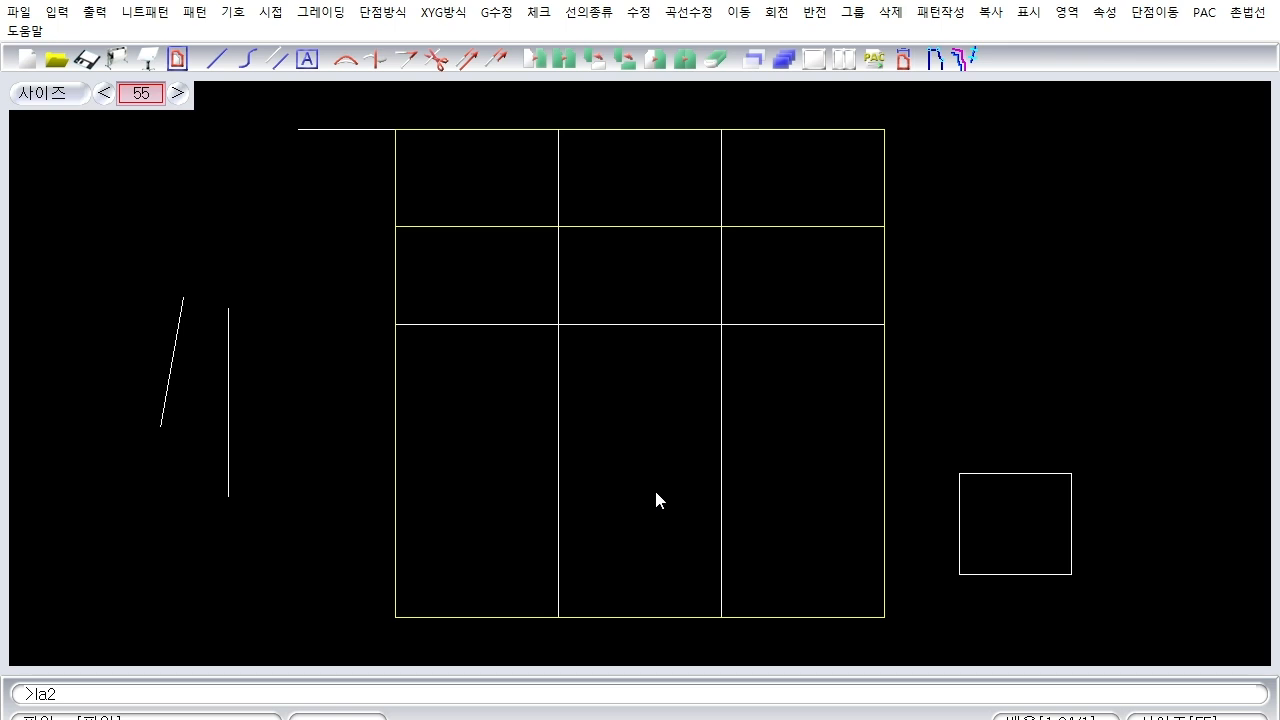
key(Return)
click(395, 581)
click(428, 618)
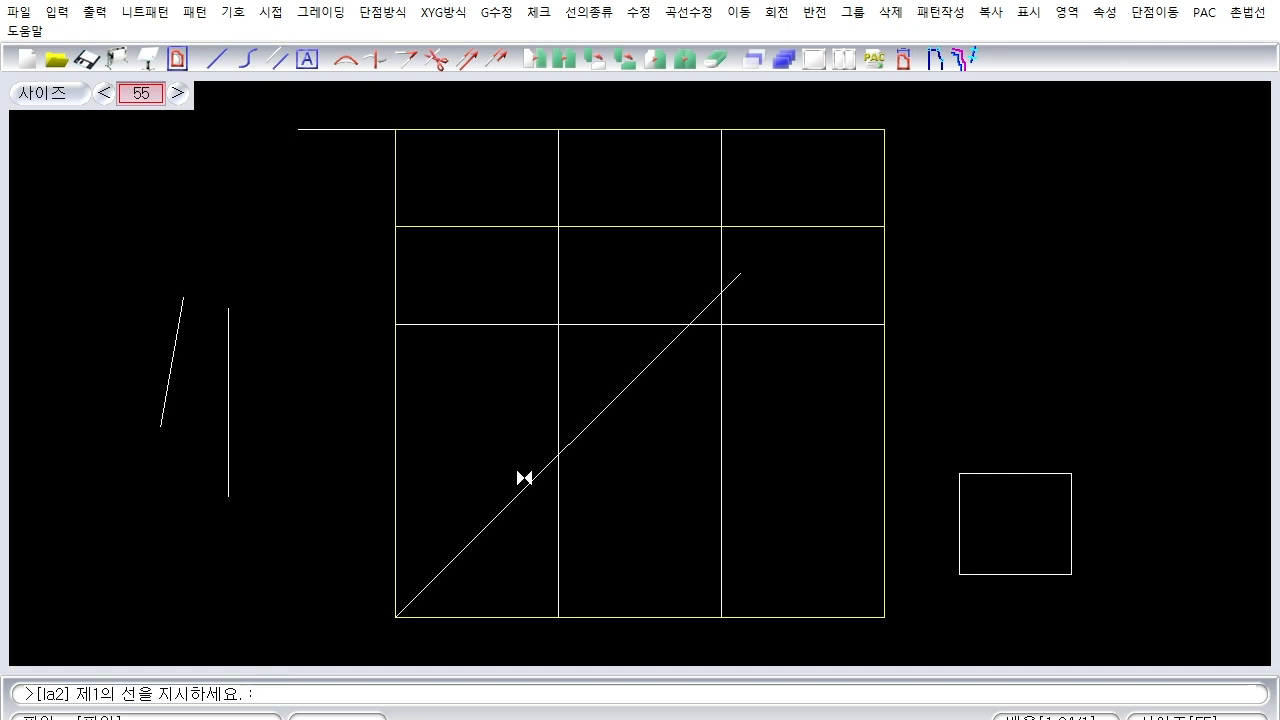
key(Escape)
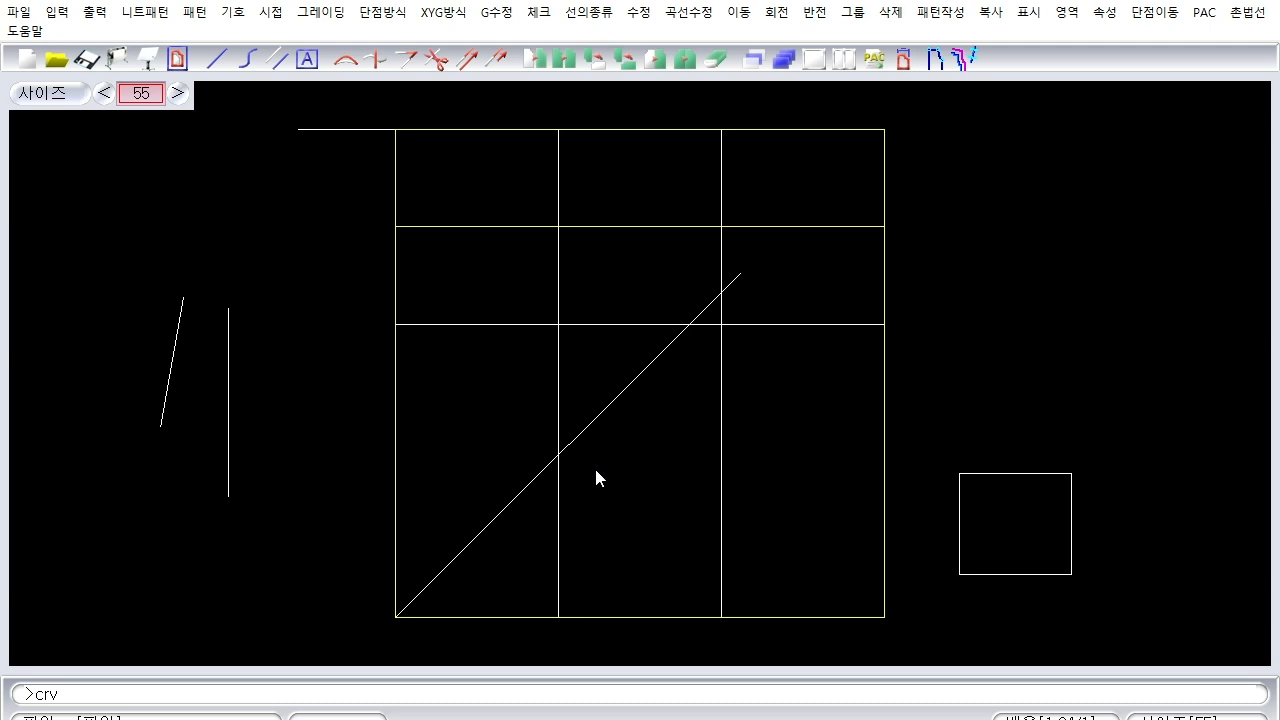
Draw an S-shaped curve through five points with the crv command, between the large square and the drawing's right edge, above the small box.
key(Return)
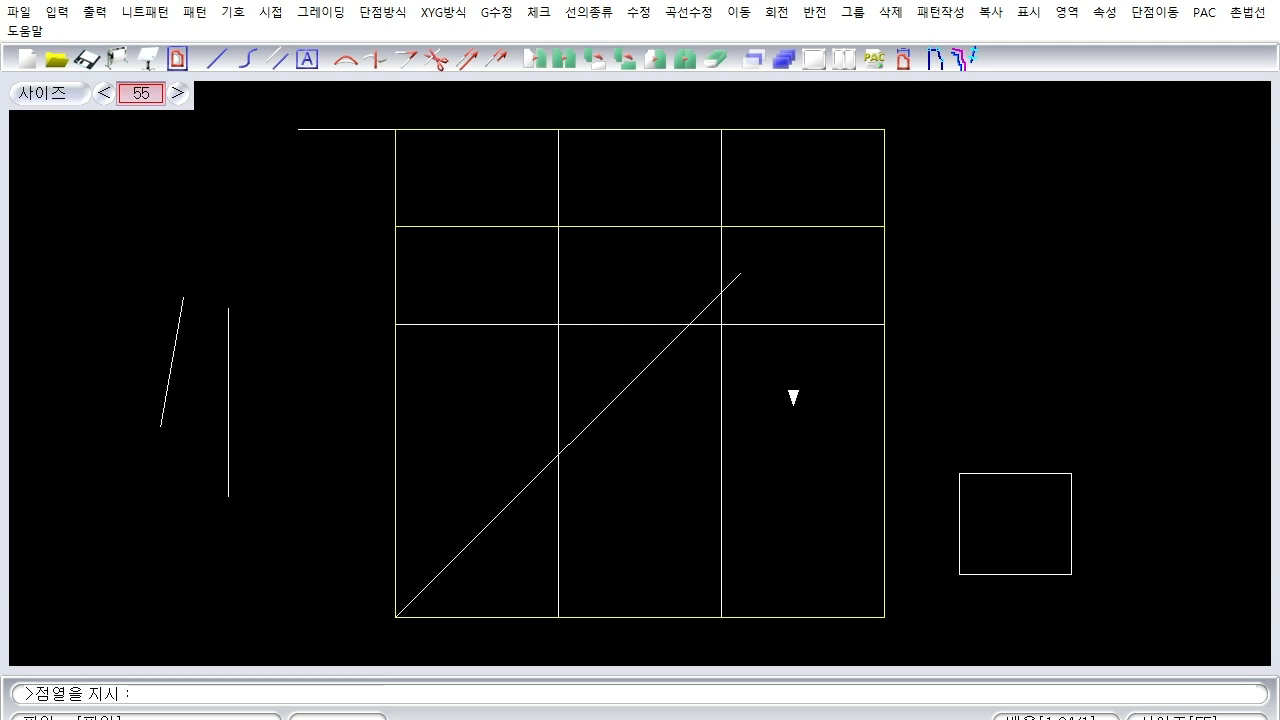
click(916, 350)
click(995, 277)
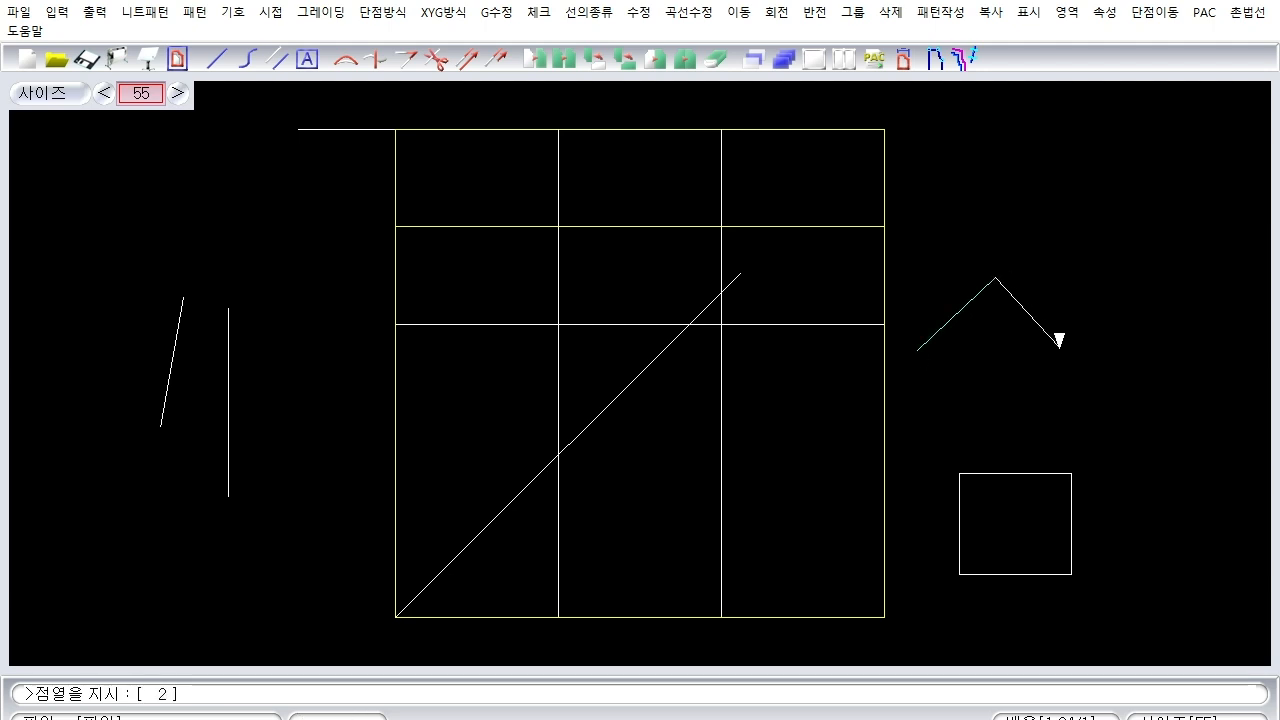
click(1061, 350)
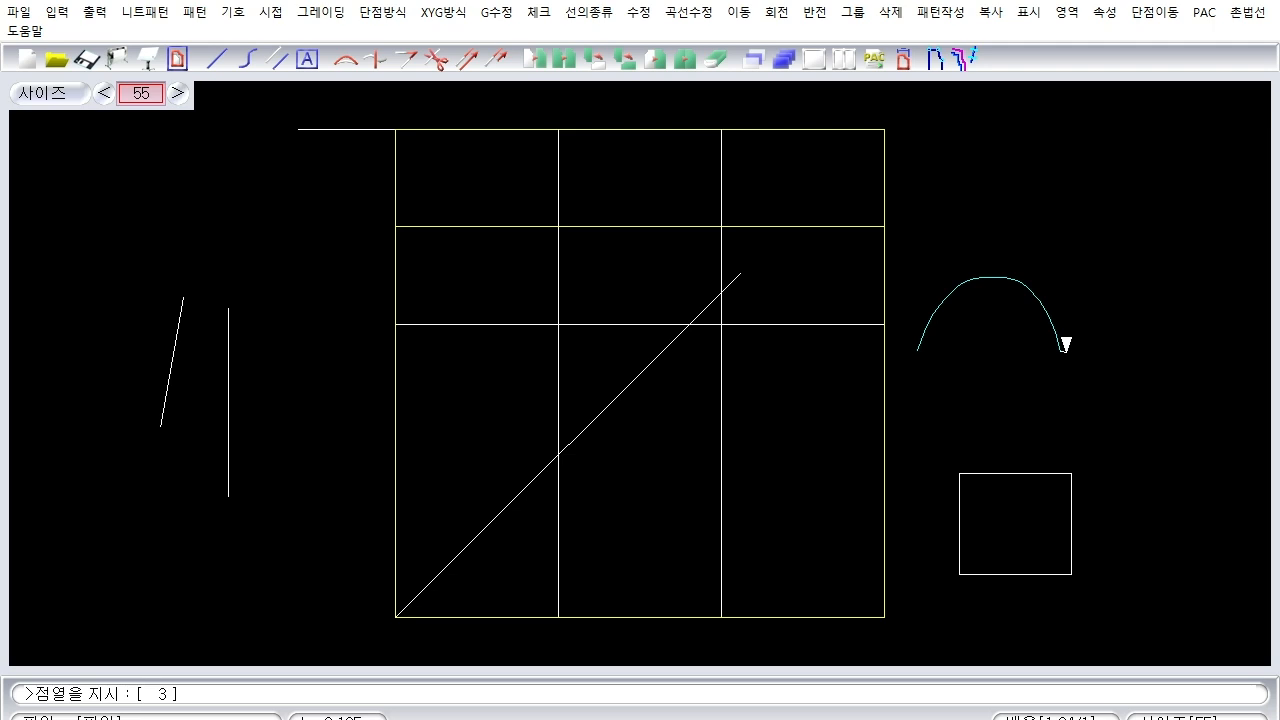
click(1112, 405)
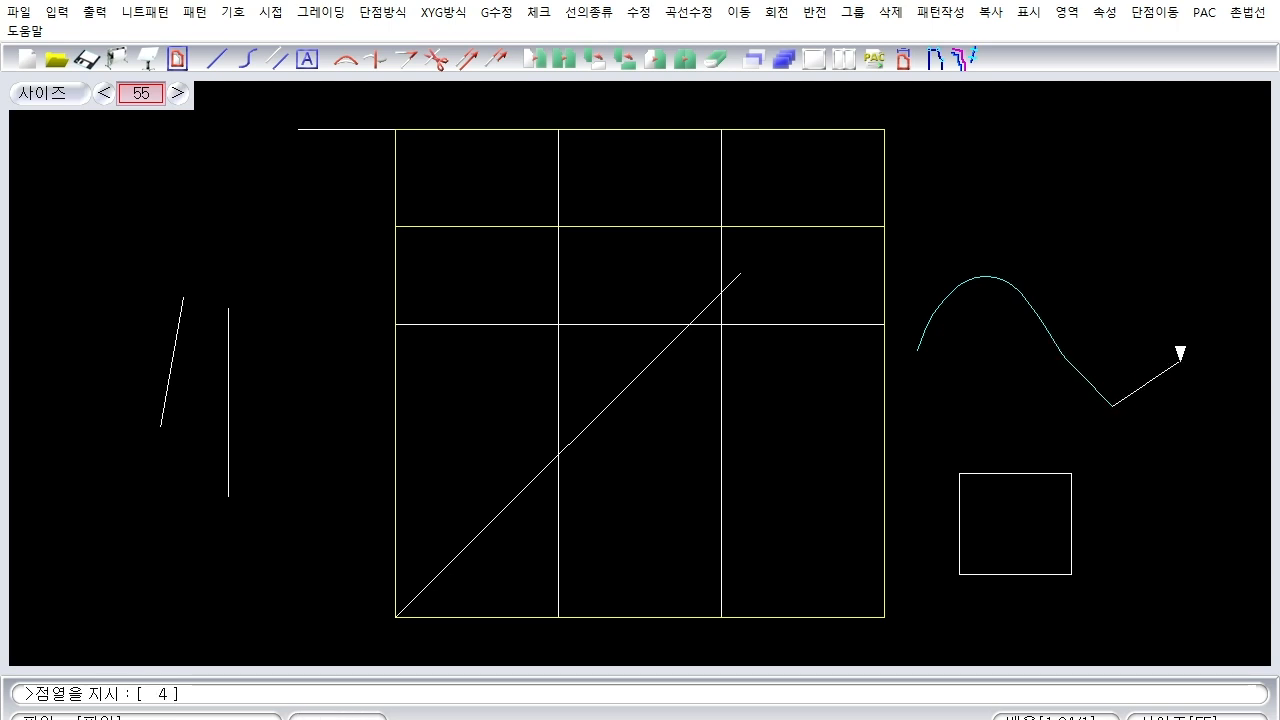
click(1184, 355)
right_click(1192, 395)
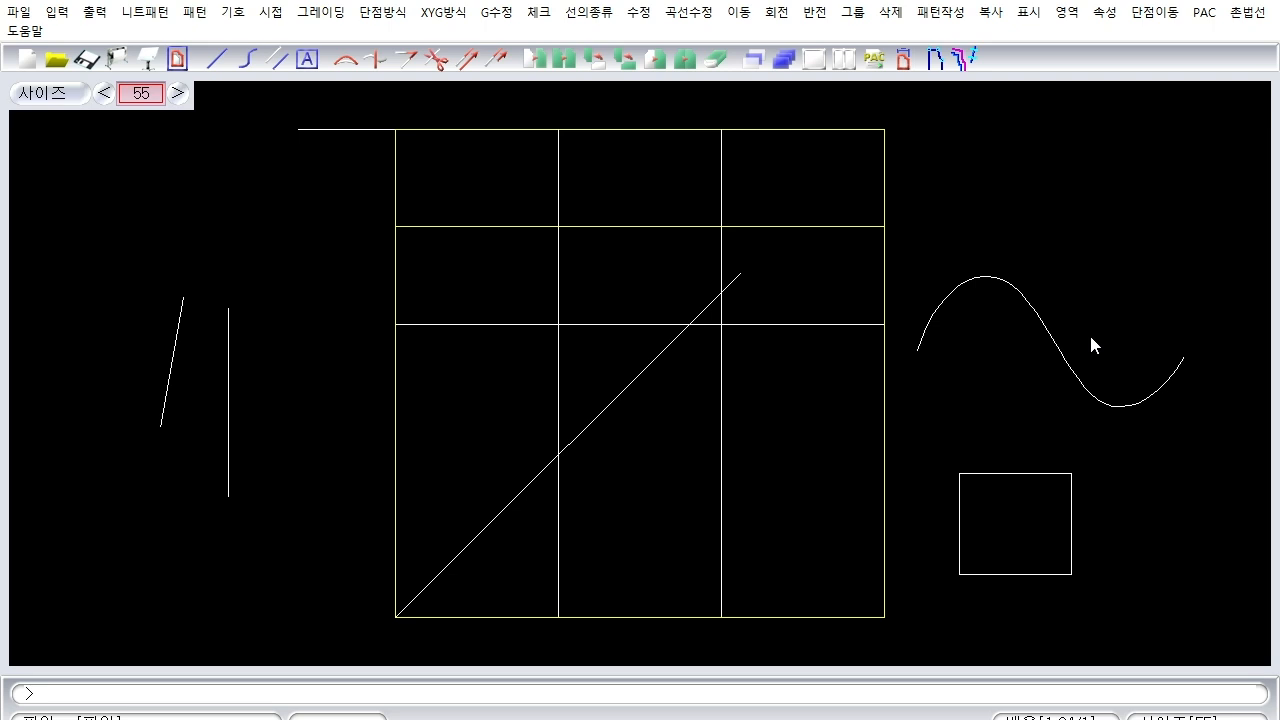
Move the S-shaped curve straight up with the mv command, setting direction and distance by two points.
text(mv)
key(Return)
click(1028, 305)
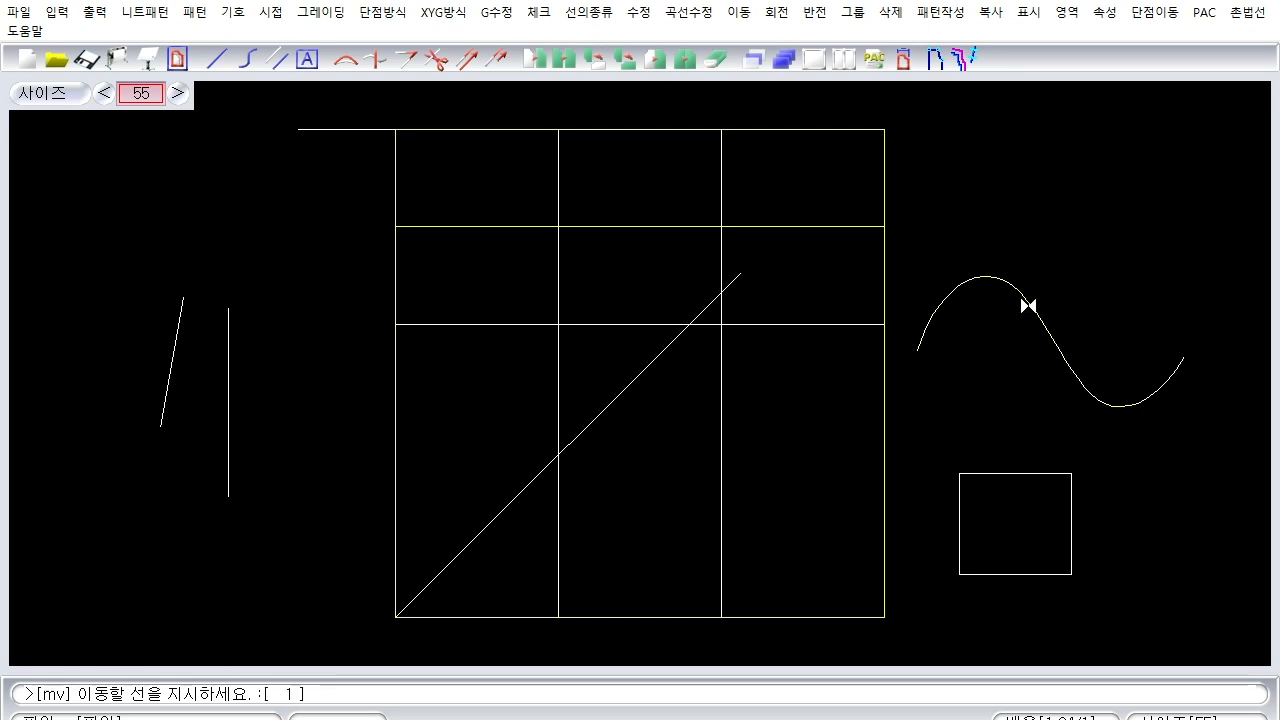
right_click(1039, 359)
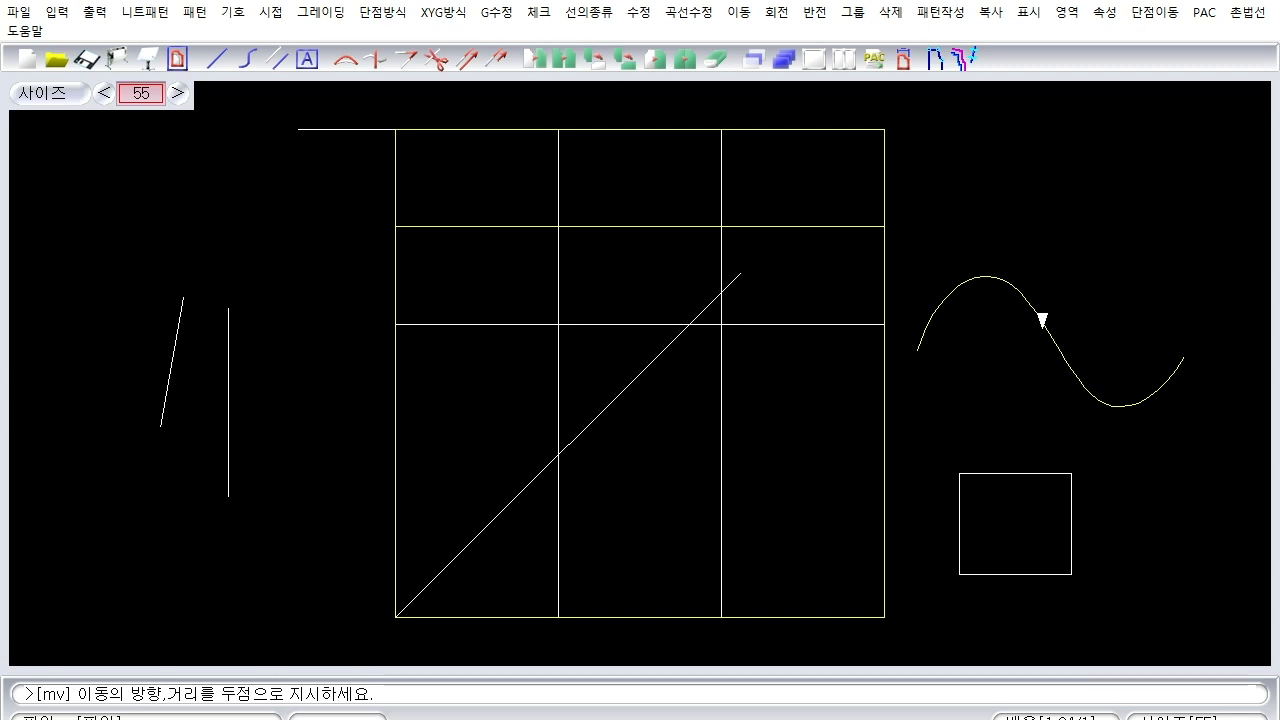
click(1043, 322)
click(1041, 201)
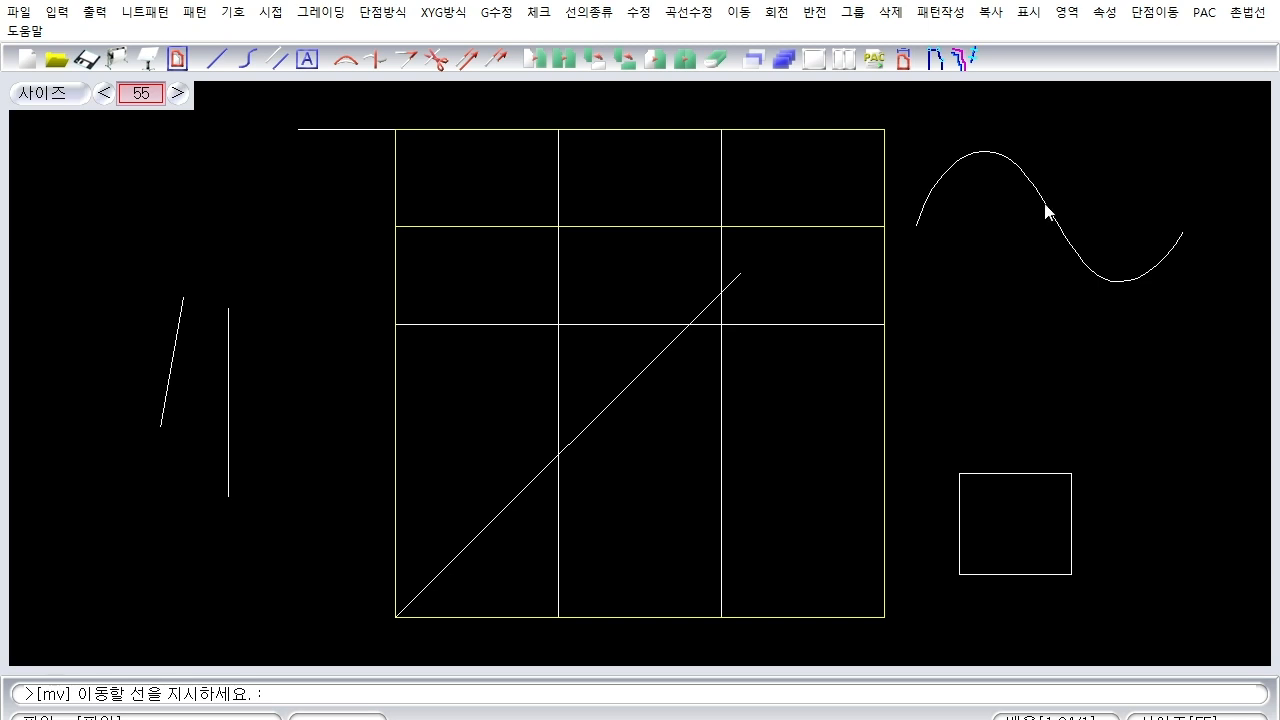
Shift the S-shaped curve slightly down and to the right with another two-point mv move, and end the command.
click(1046, 205)
click(1046, 205)
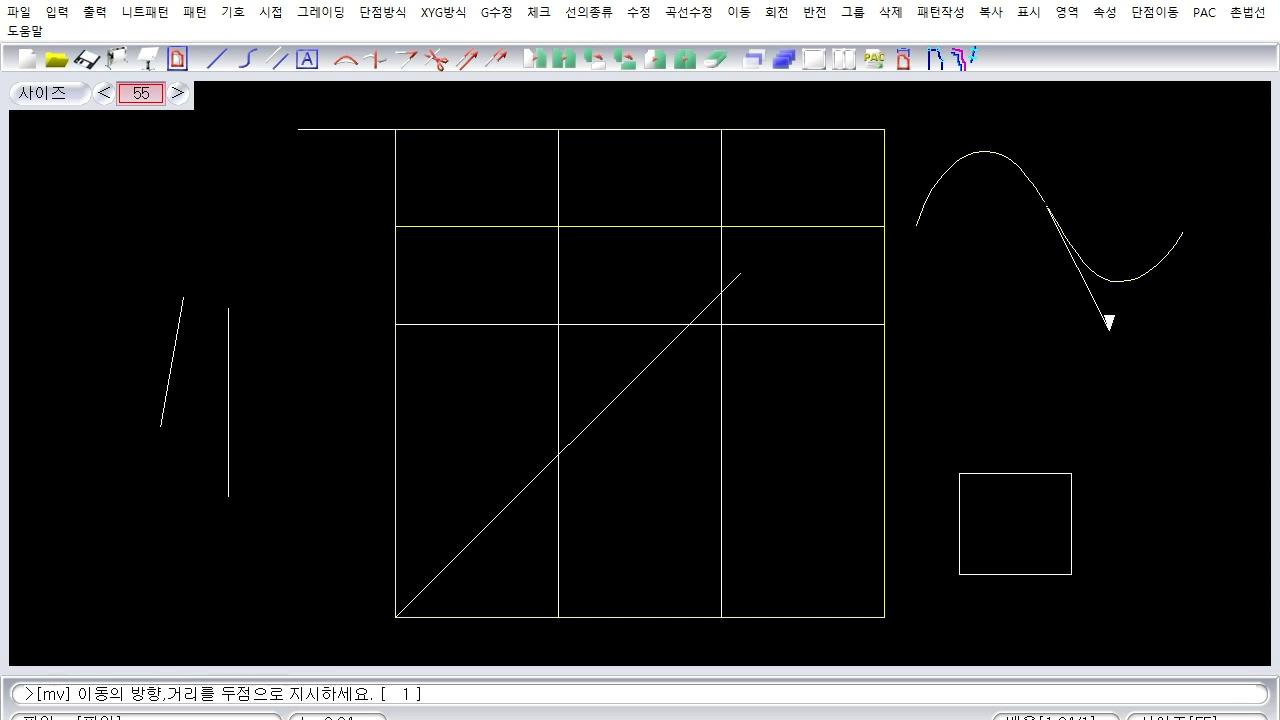
click(1109, 331)
click(1109, 331)
click(1107, 321)
click(1060, 225)
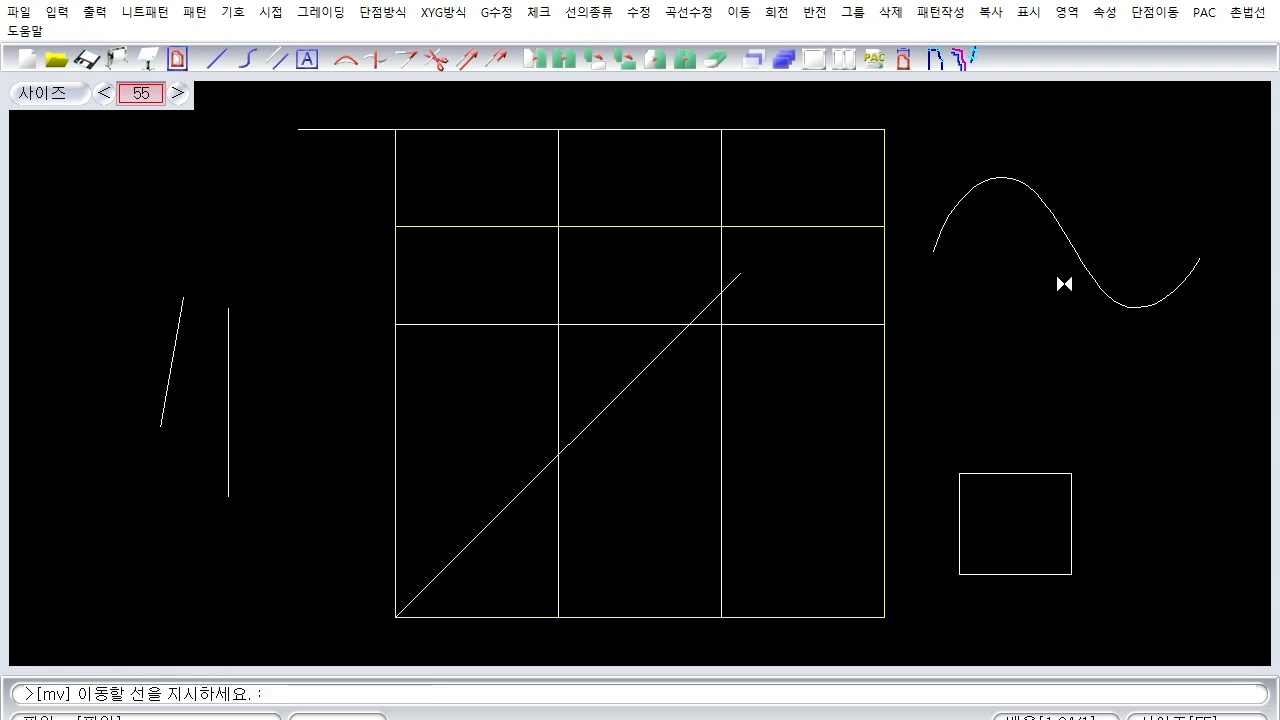
key(Escape)
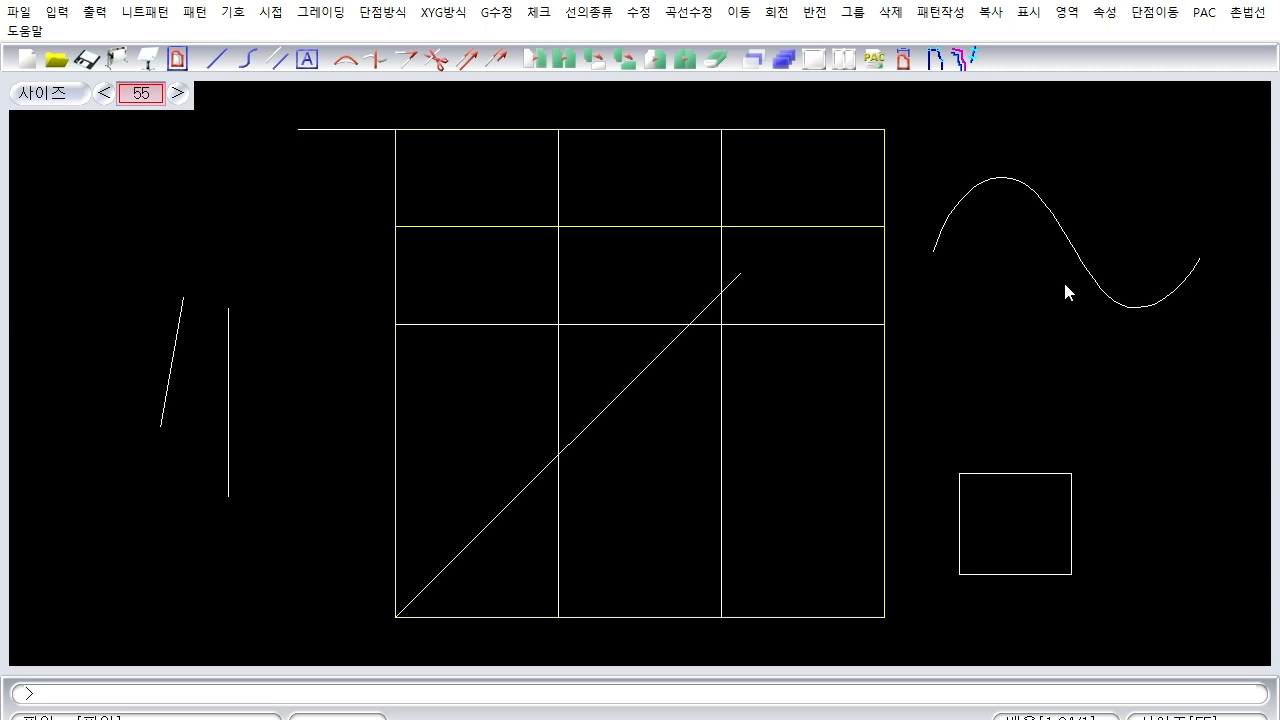
Copy the S-shaped curve straight down with the cmv command, placing the copy between the original and the small box.
text(cmv] 이동할 선을 지시하세요. :)
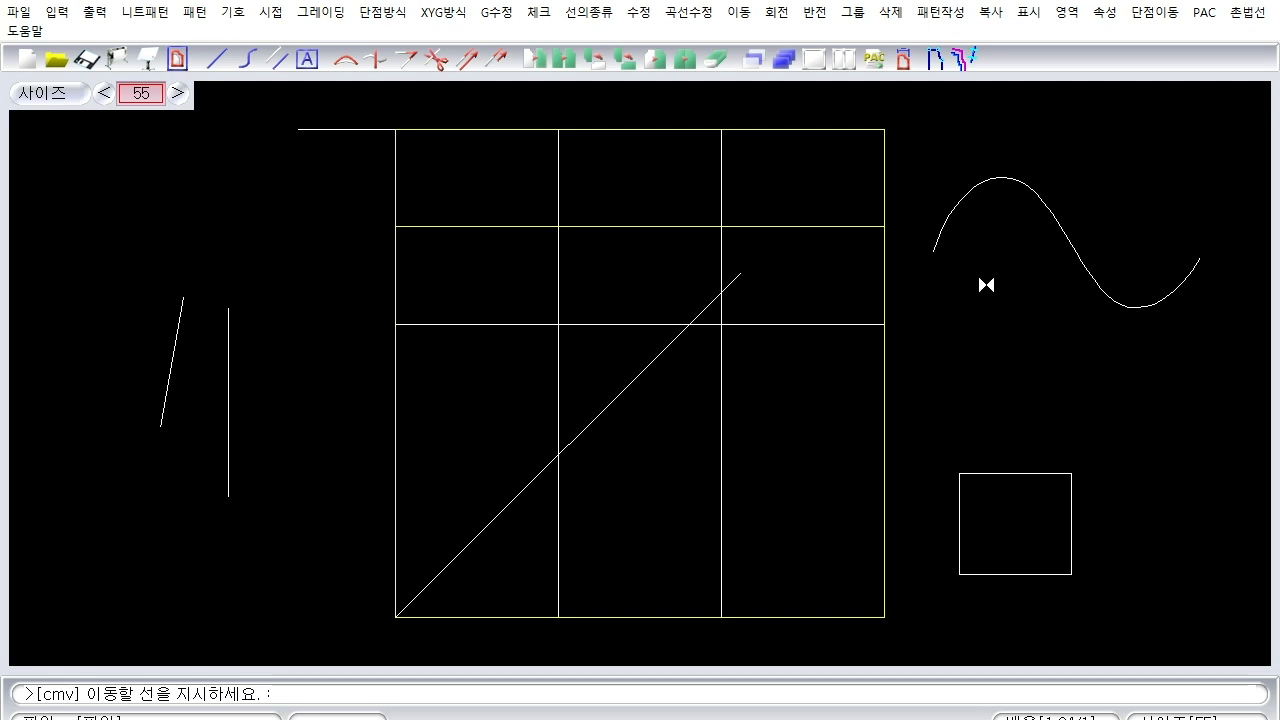
click(1055, 222)
right_click(1057, 244)
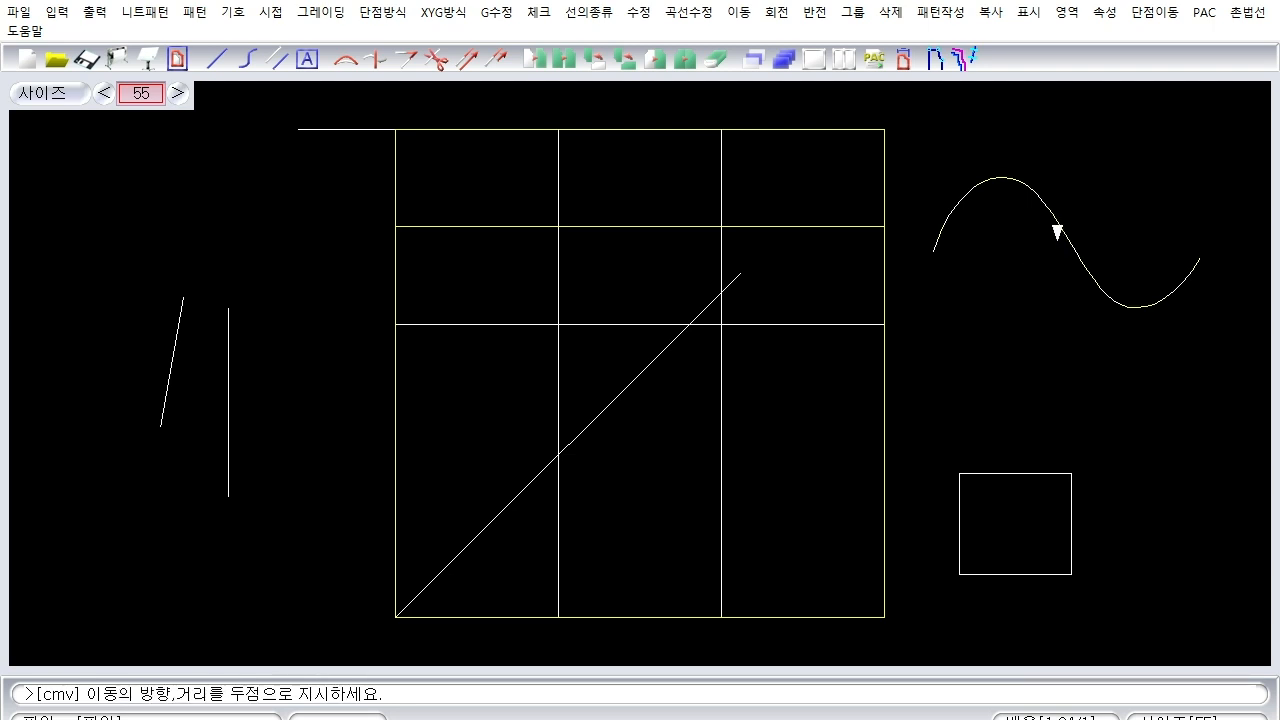
click(1055, 232)
click(1057, 369)
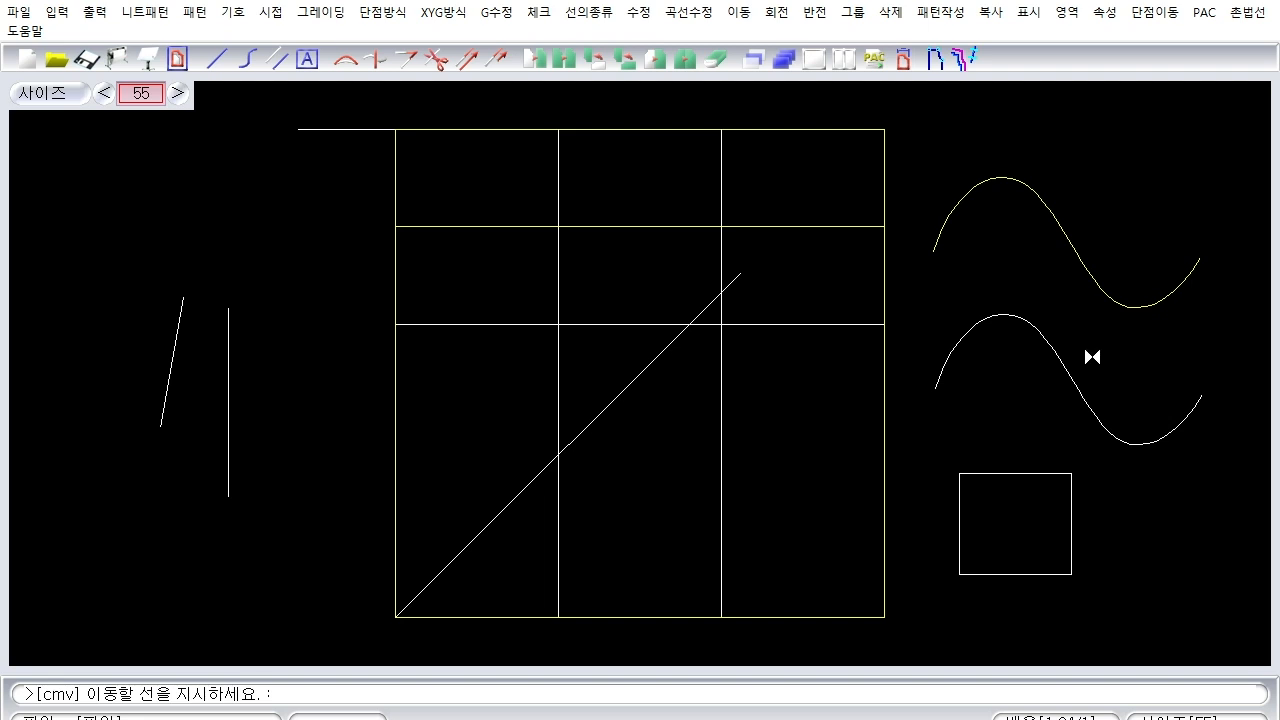
key(Escape)
Move the small box up by 1 with the mvu command, selecting all its lines with a crossing area.
text(mvu)
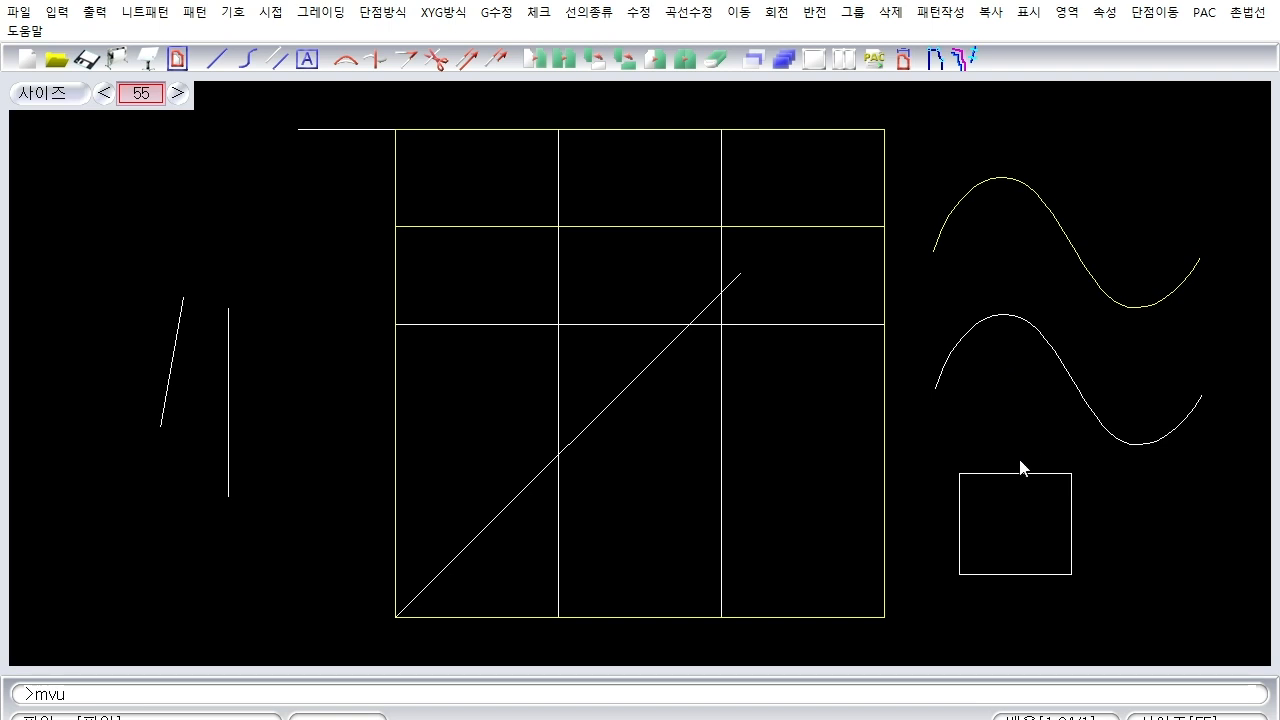
key(Return)
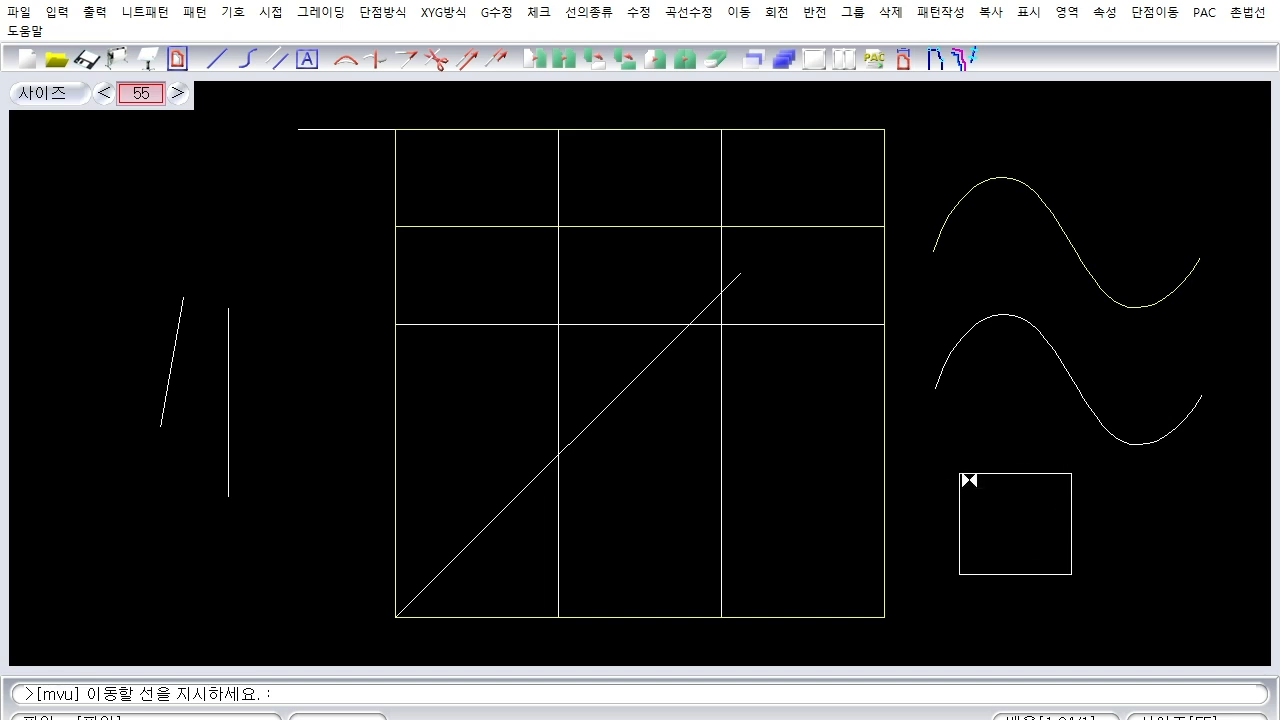
click(969, 481)
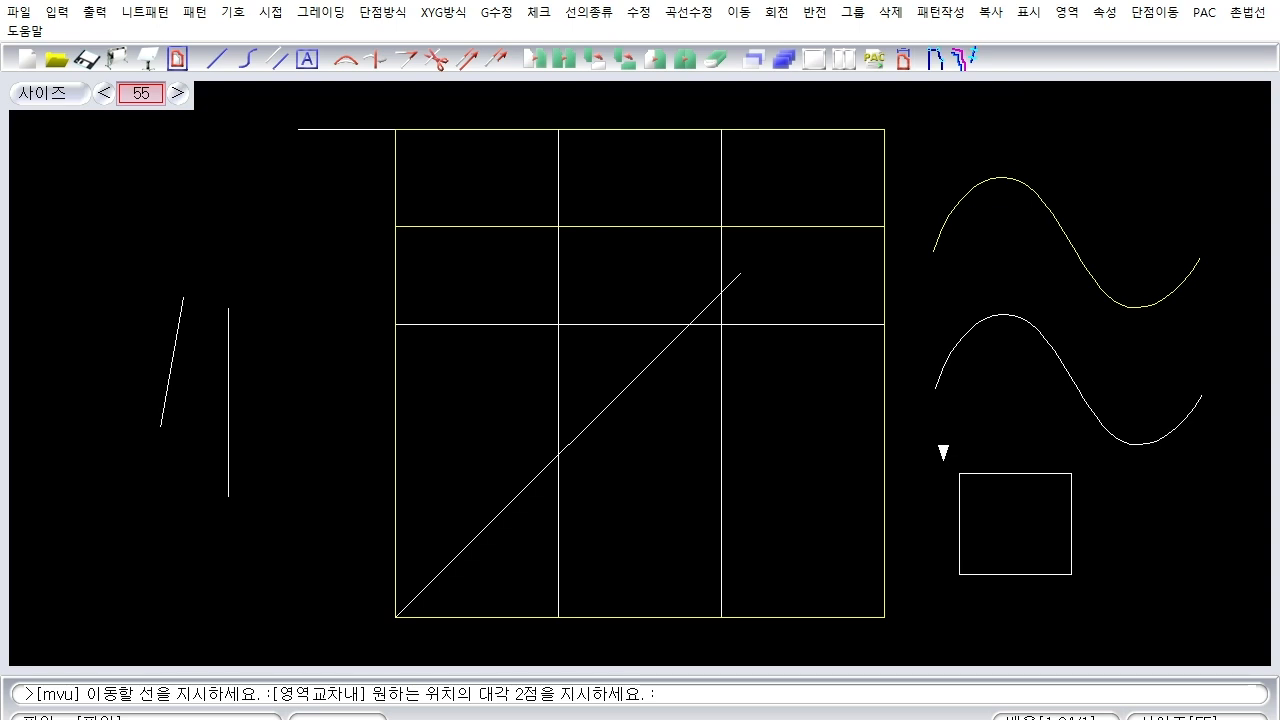
click(943, 460)
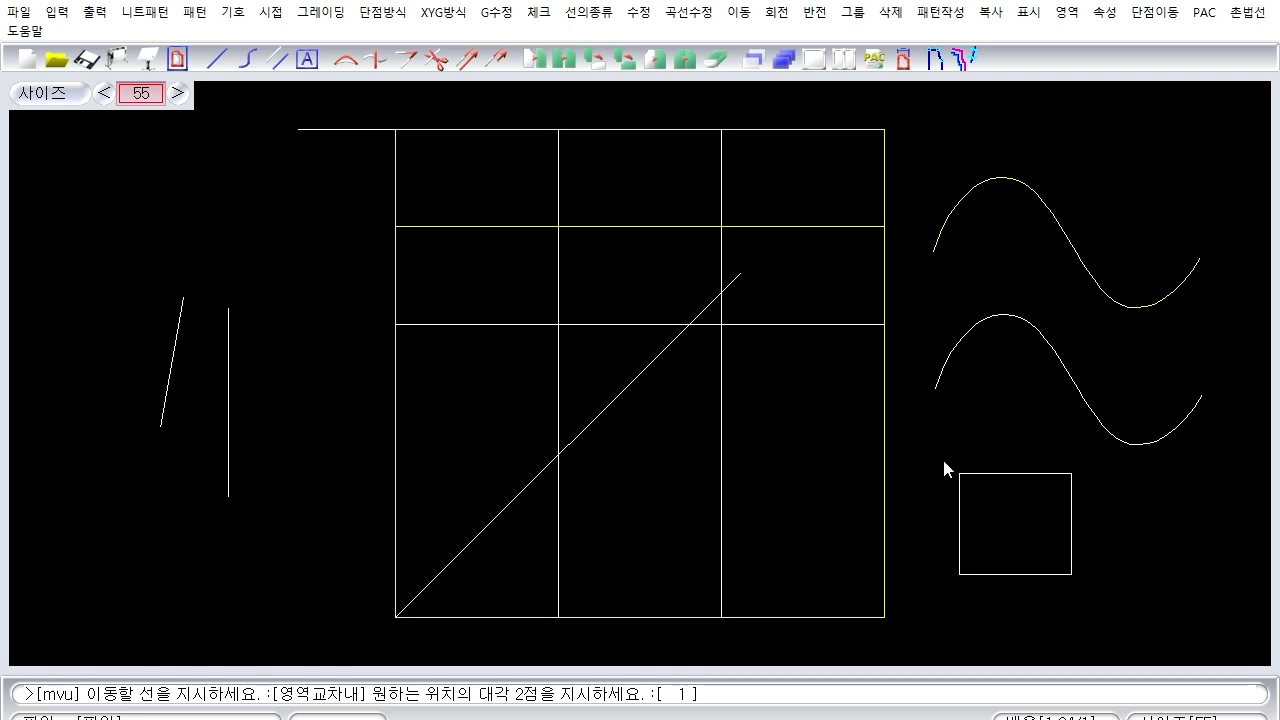
click(1098, 595)
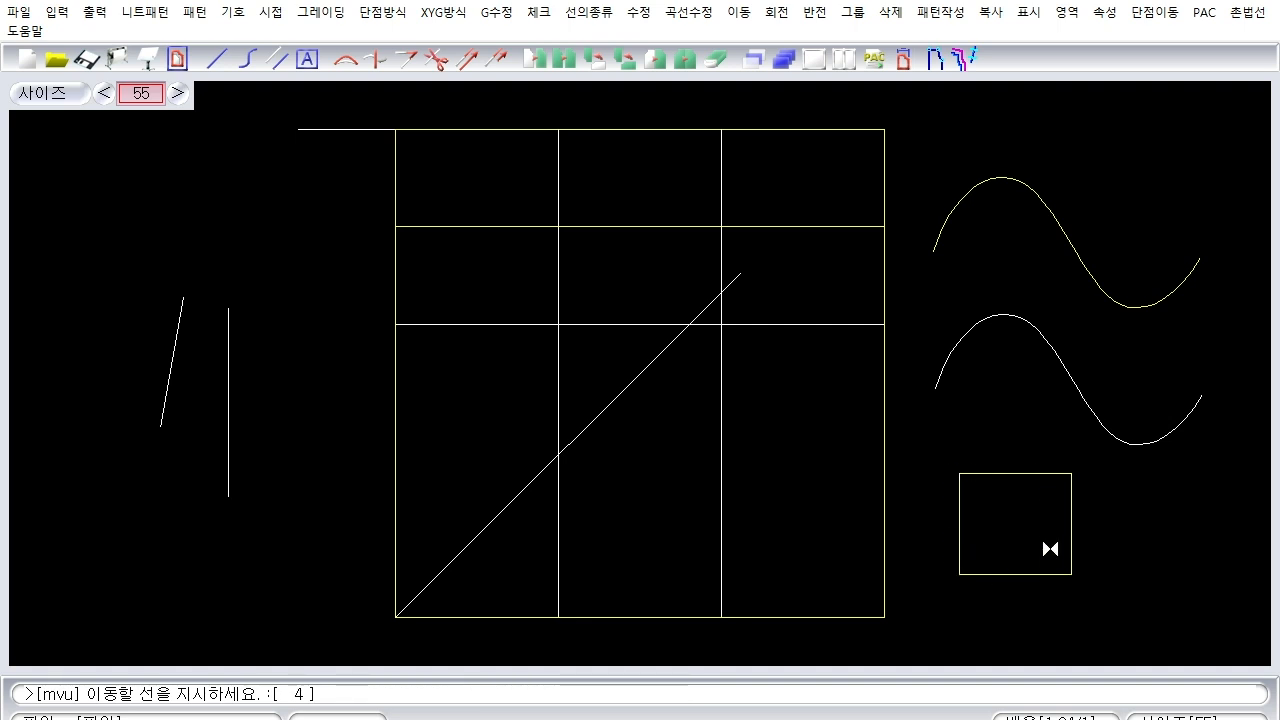
right_click(996, 525)
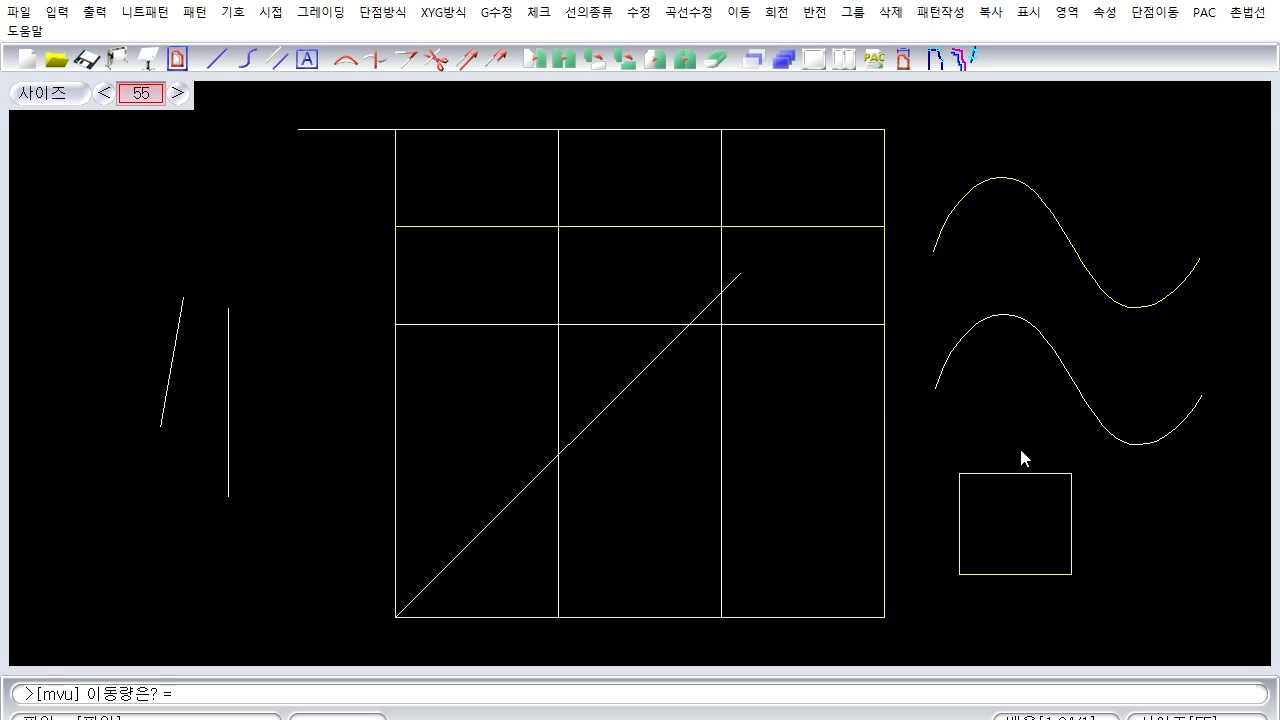
text(1)
key(Return)
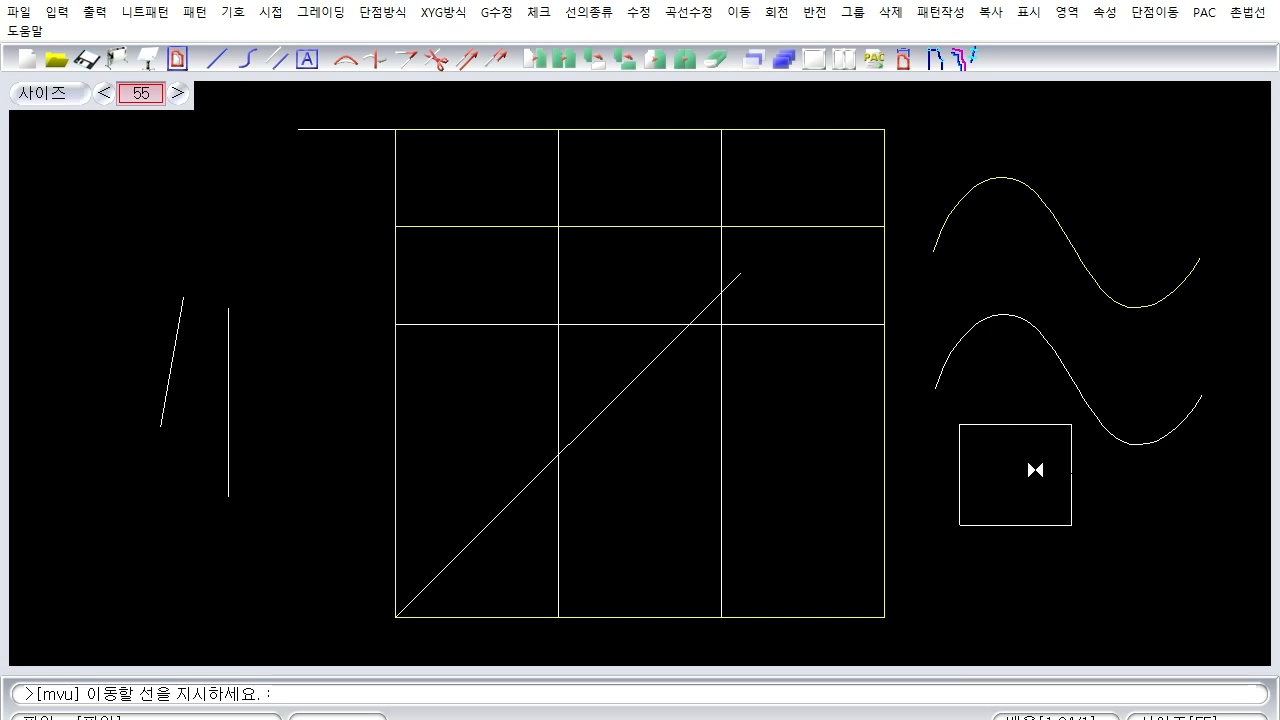
key(Escape)
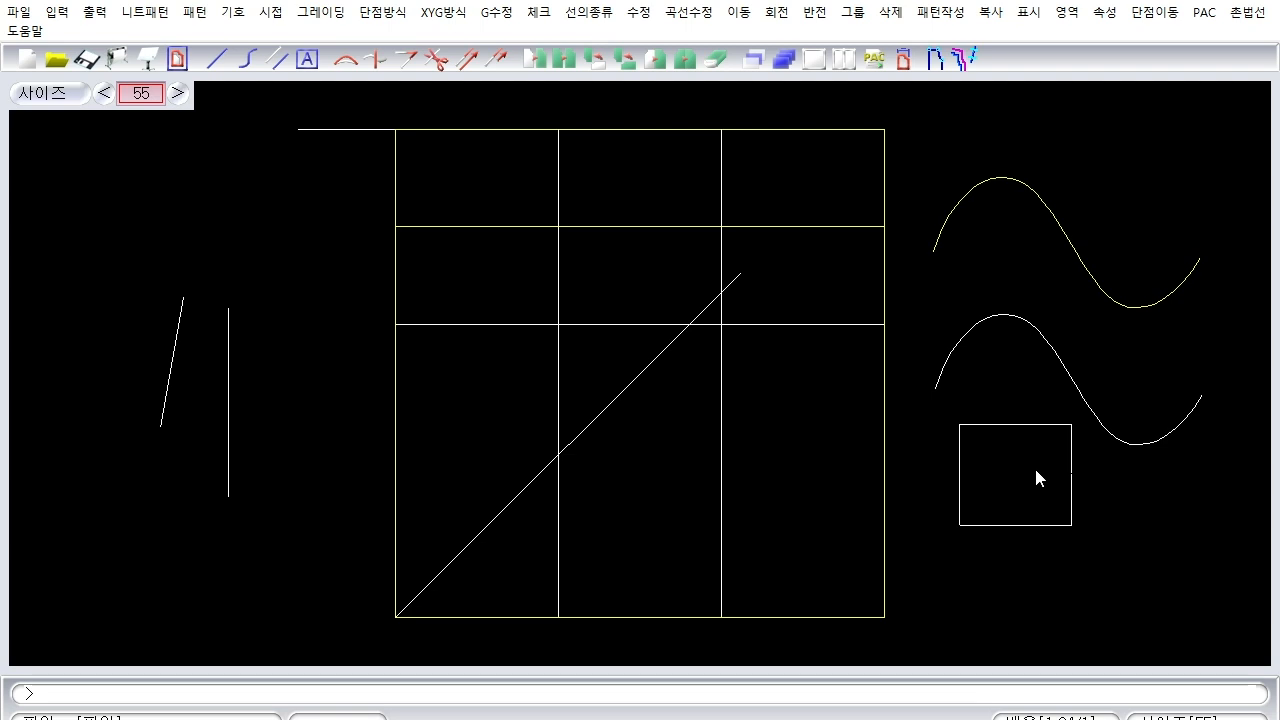
Move the whole small box back down to its previous position with the mvd command, selecting its lines with a crossing area.
text(mvd)
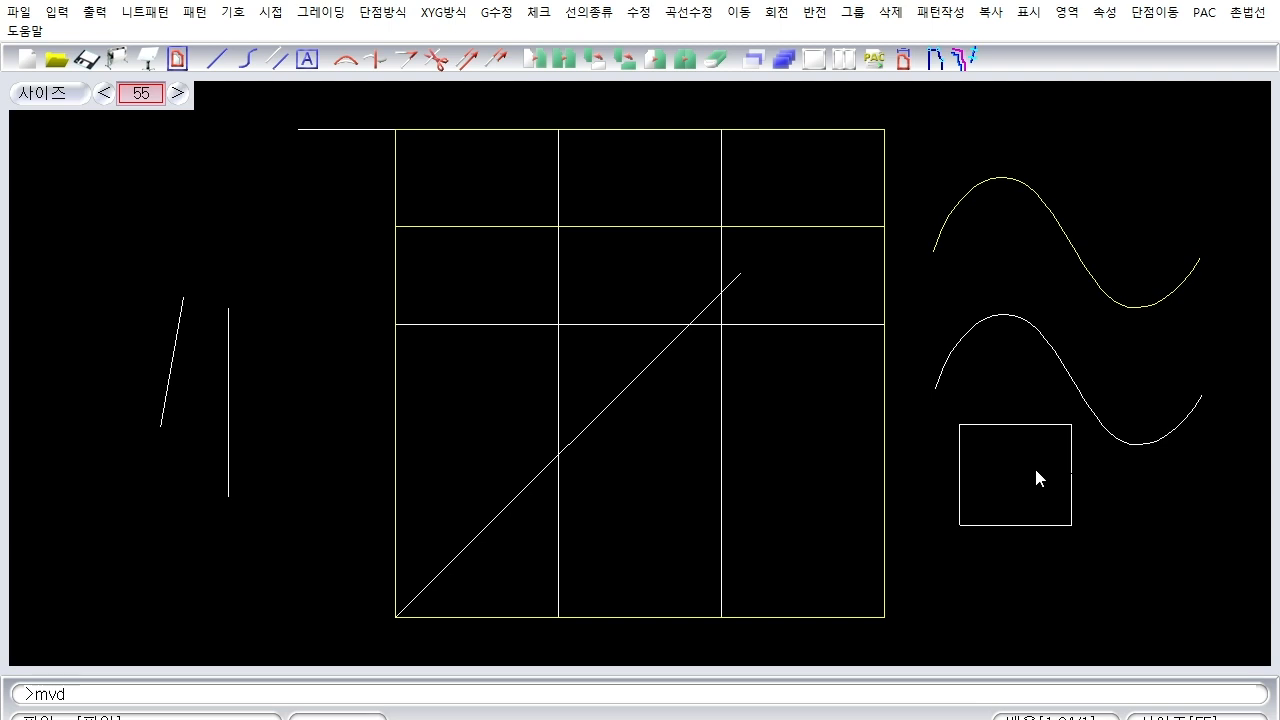
key(Return)
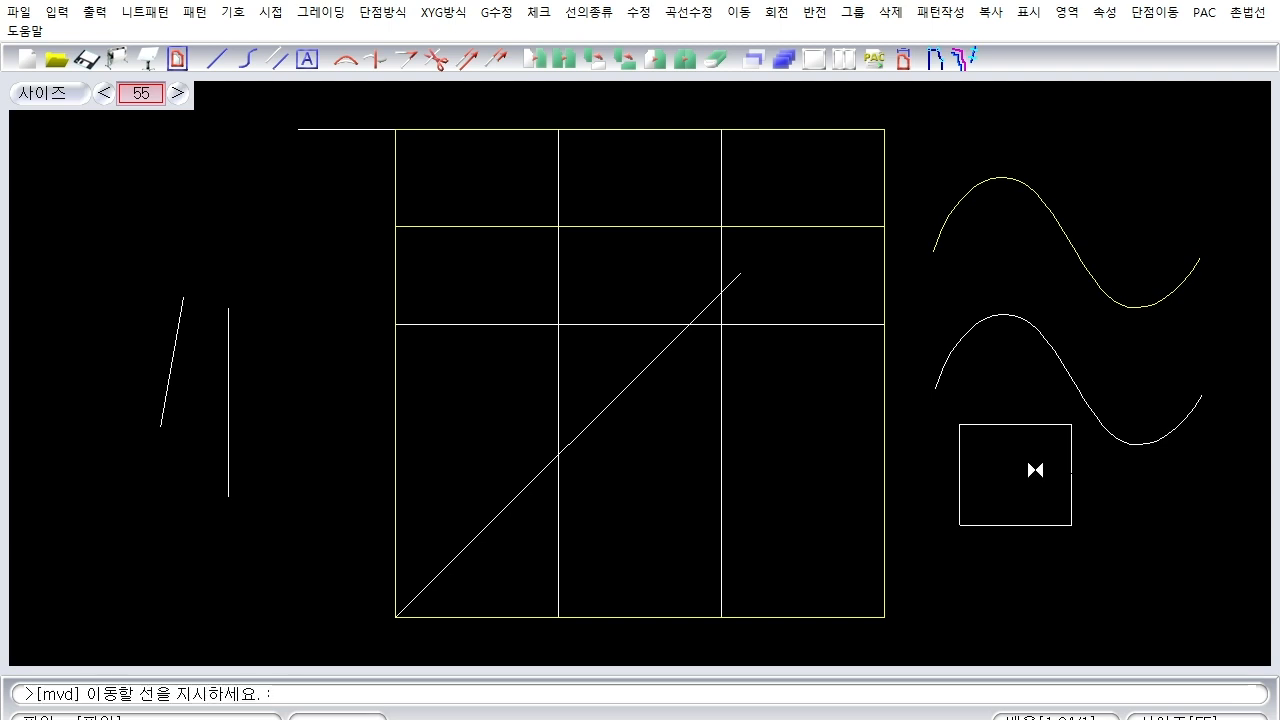
click(945, 413)
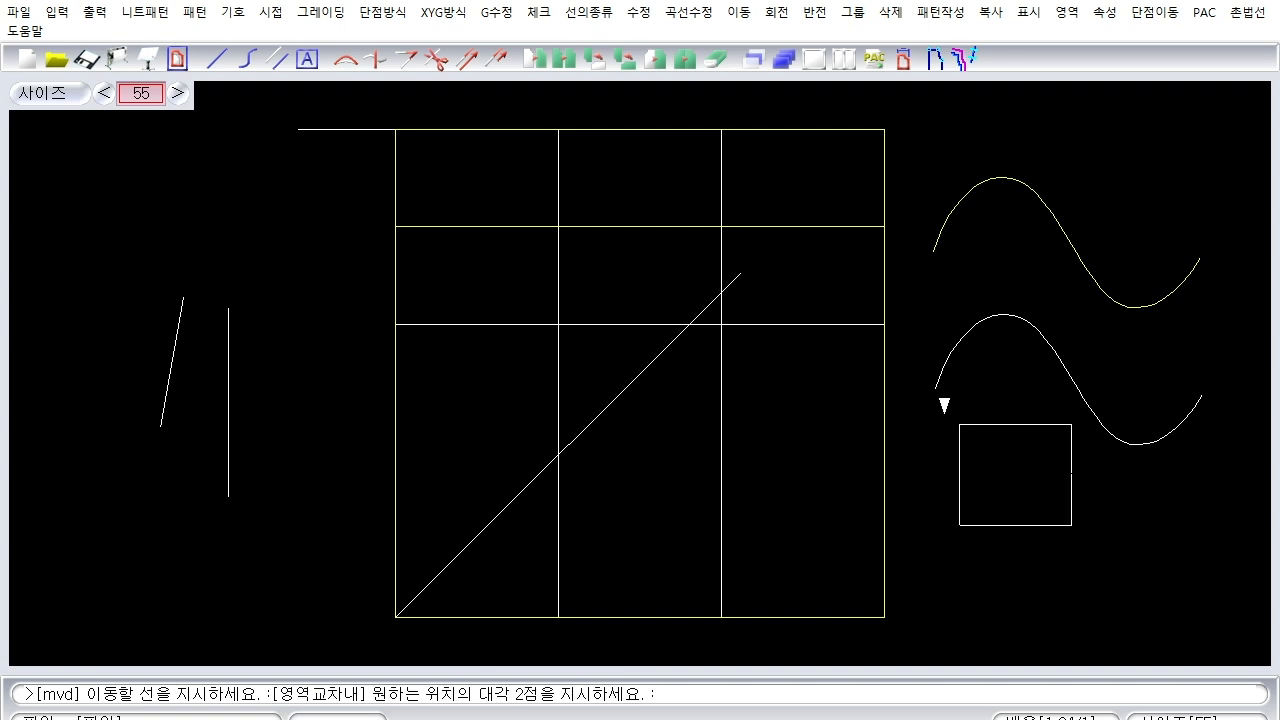
click(1083, 546)
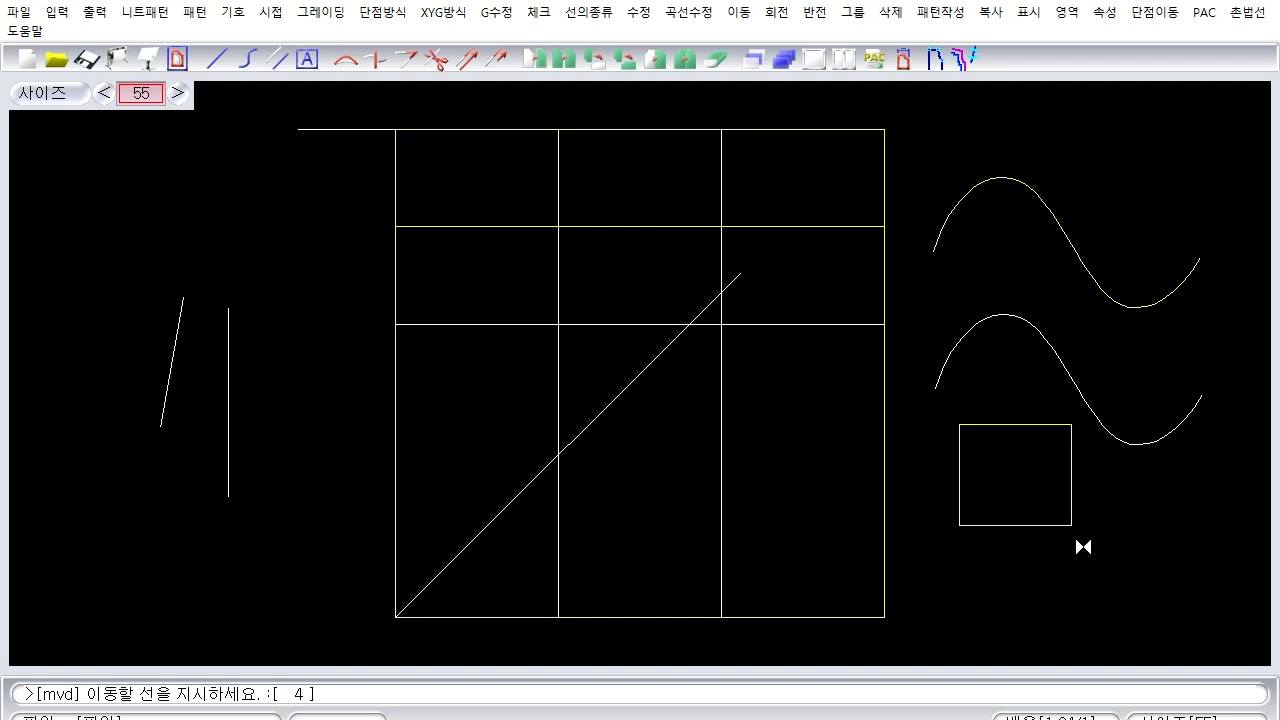
right_click(1083, 547)
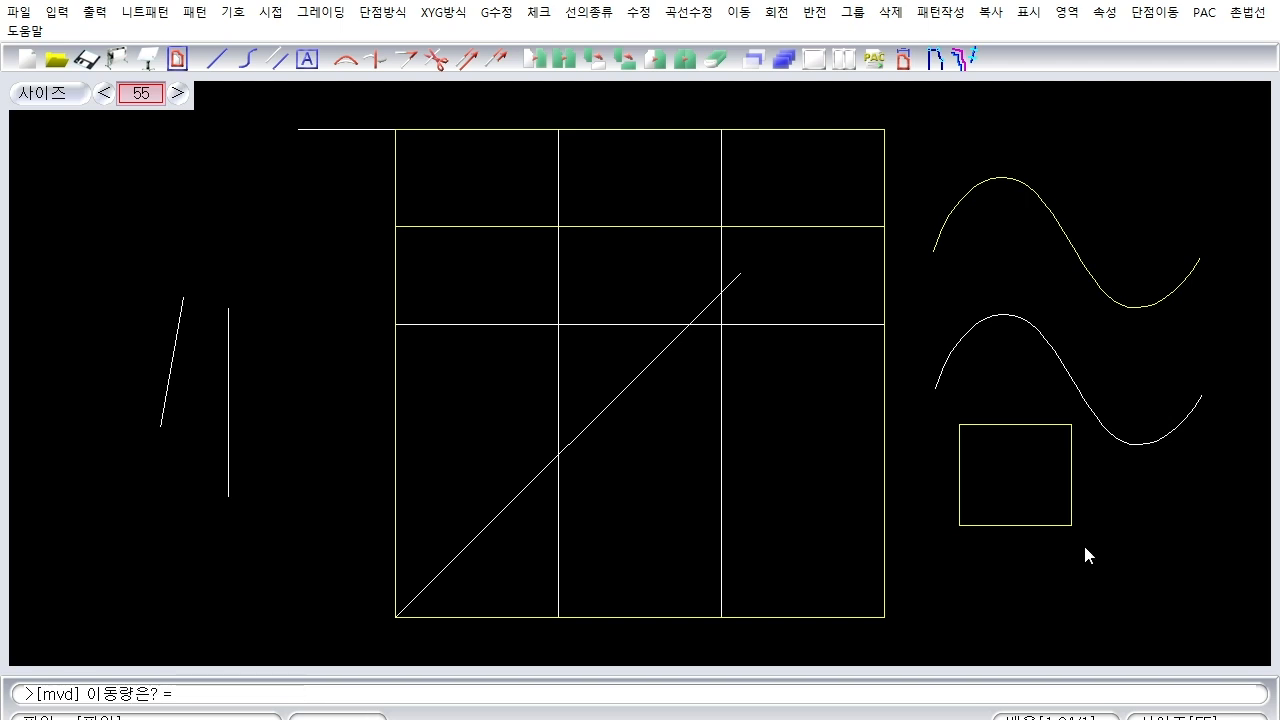
key(Return)
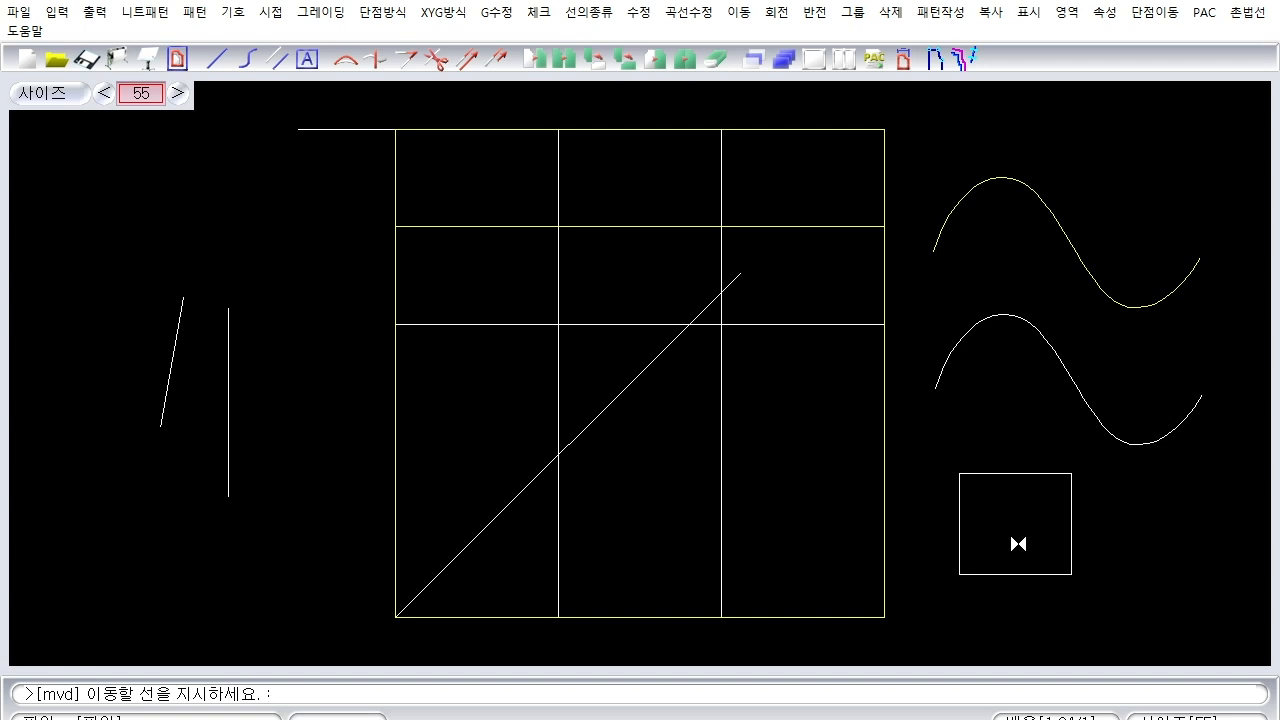
key(Escape)
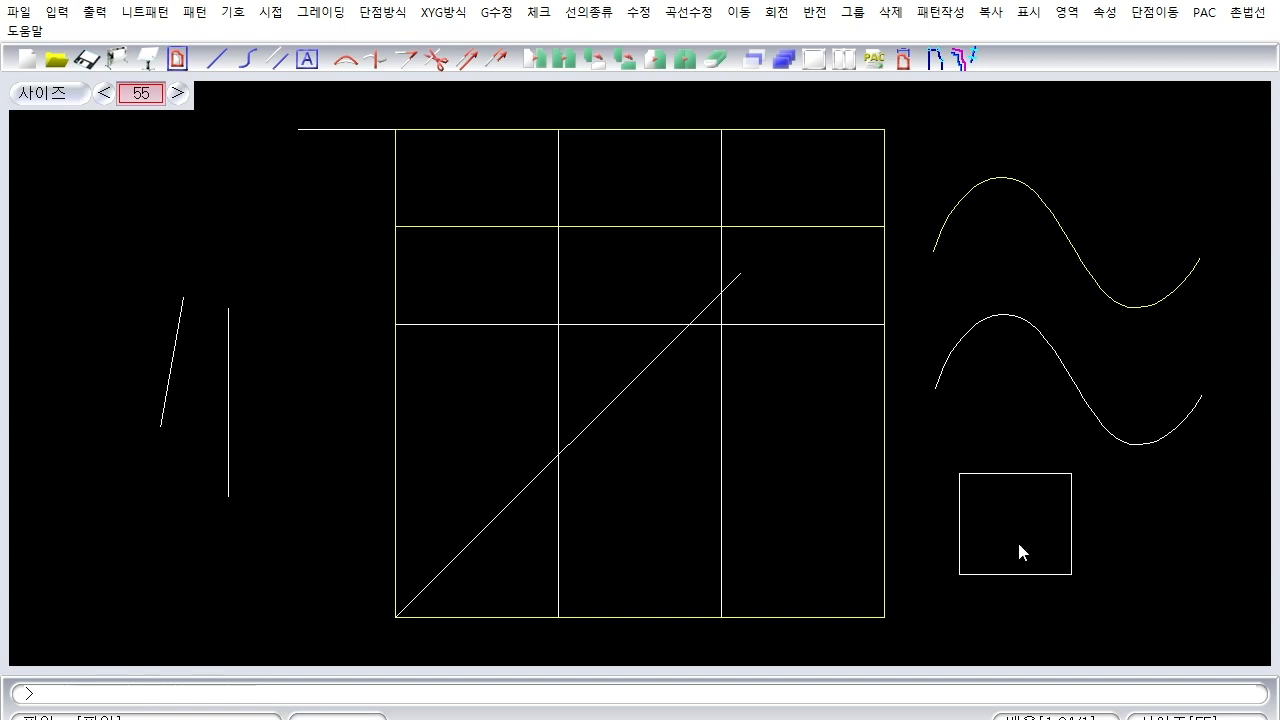
Move the whole small box left with the mvl command by the same distance as the previous move, selecting its lines with a crossing area.
text(mvl)
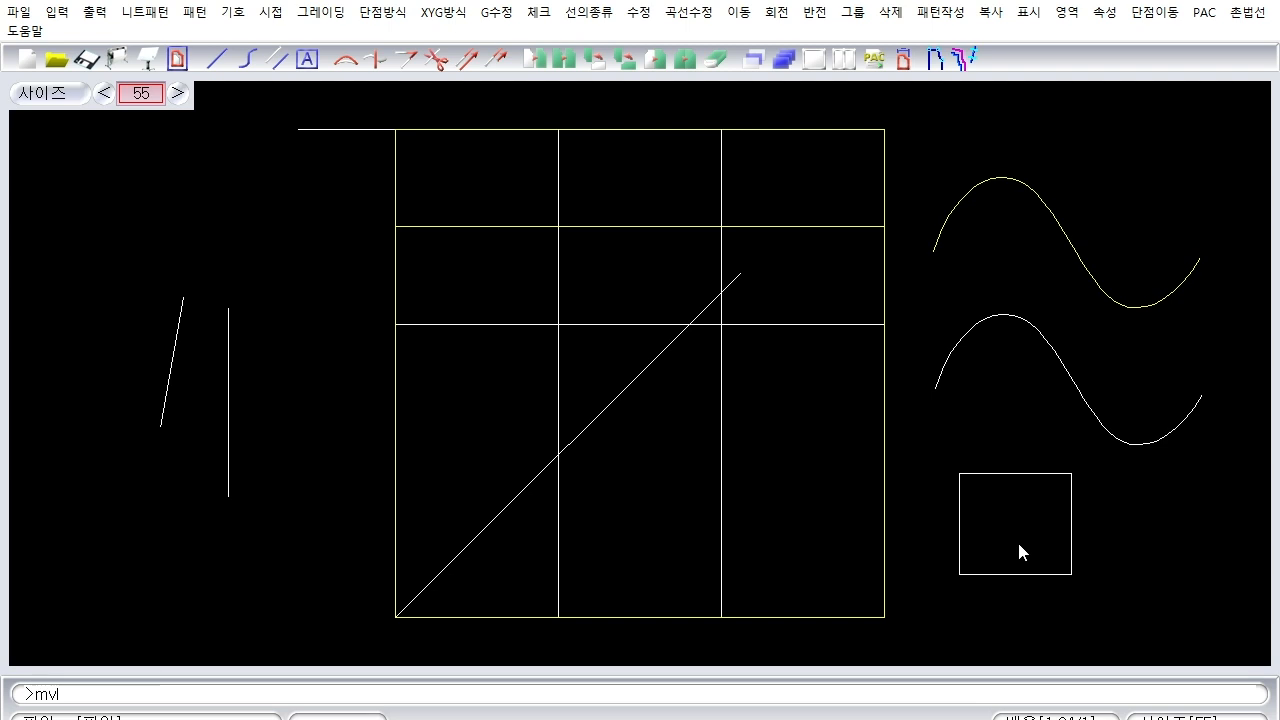
key(Return)
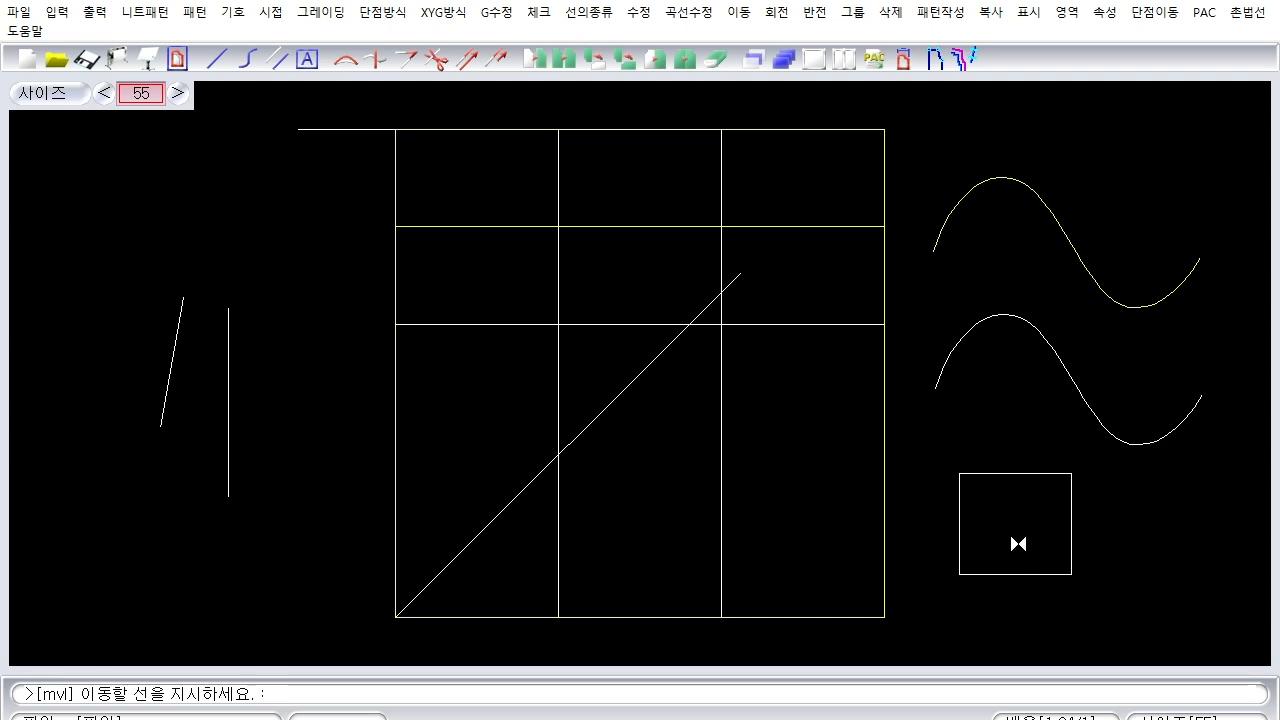
click(958, 468)
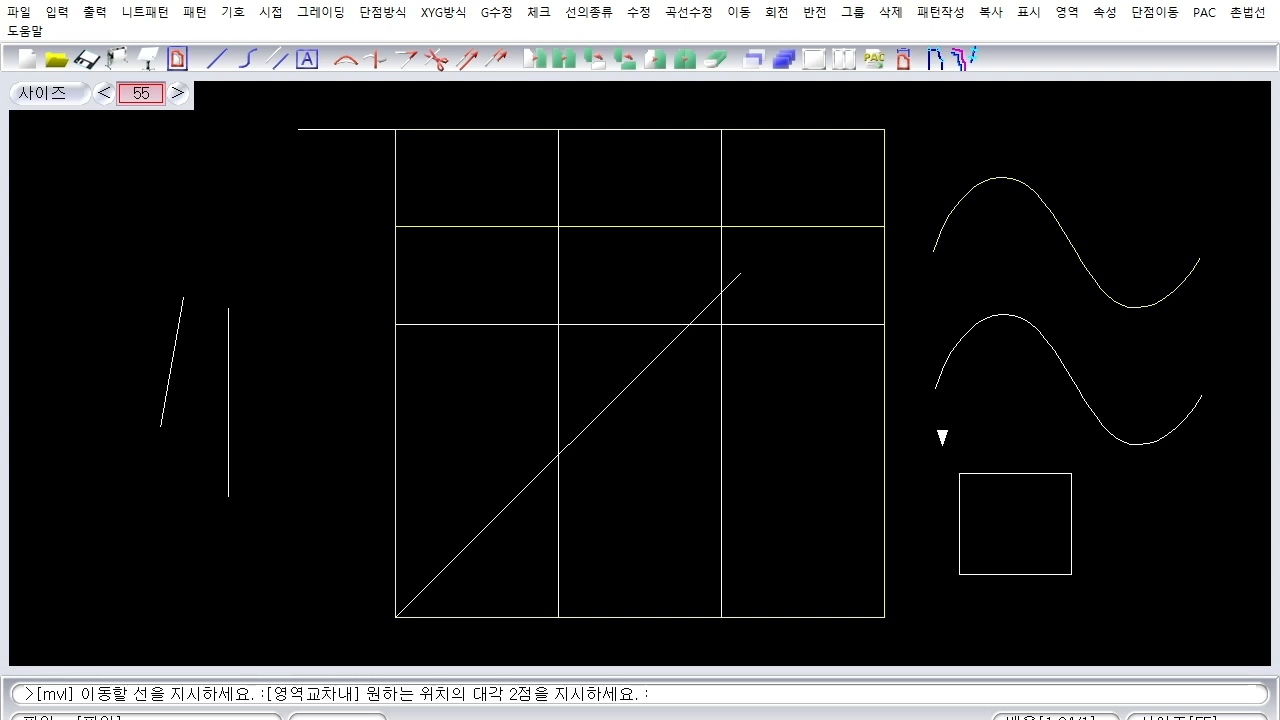
click(939, 443)
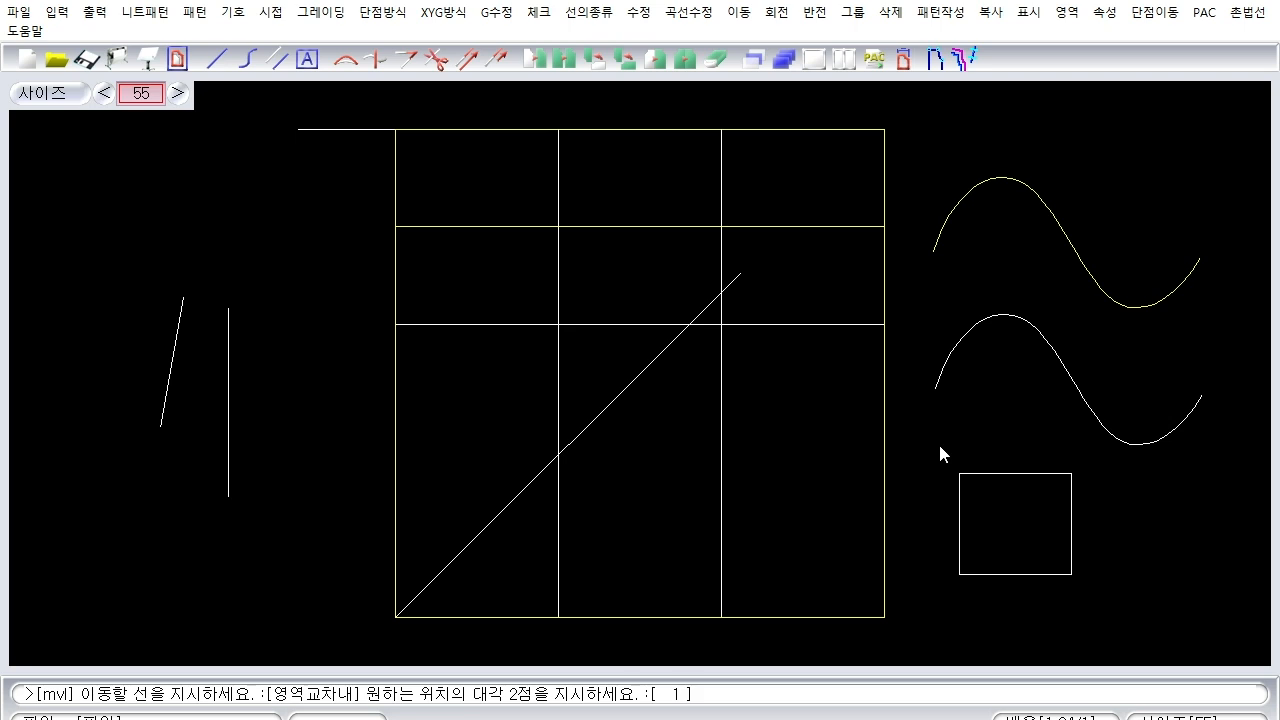
click(1098, 603)
right_click(1091, 572)
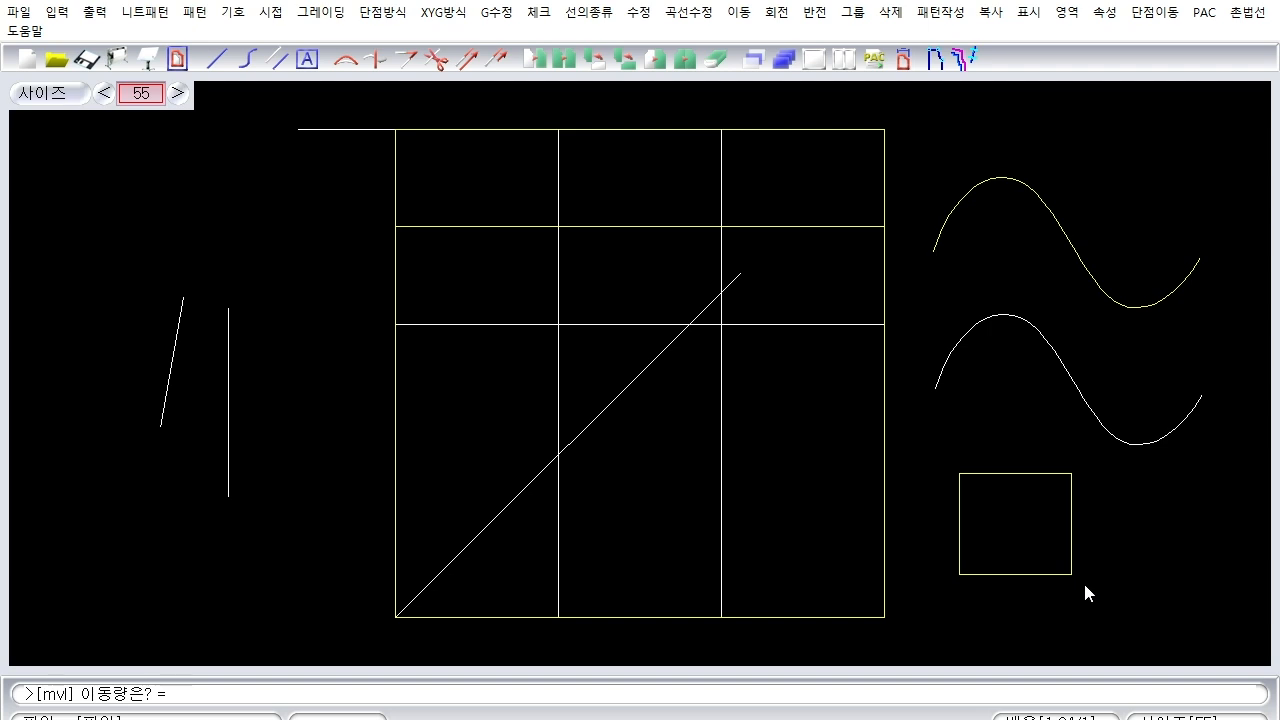
key(Return)
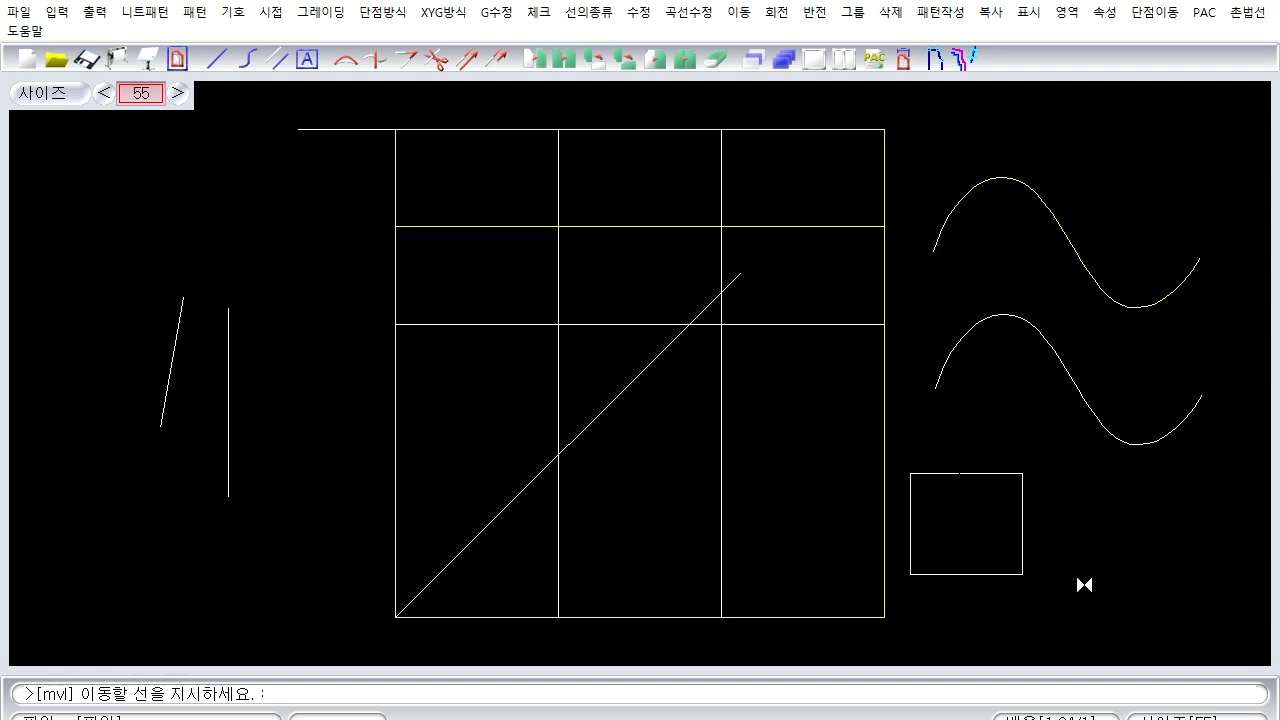
Move the whole small box right by 2 with the mvr command, selecting its lines with a crossing area.
key(Escape)
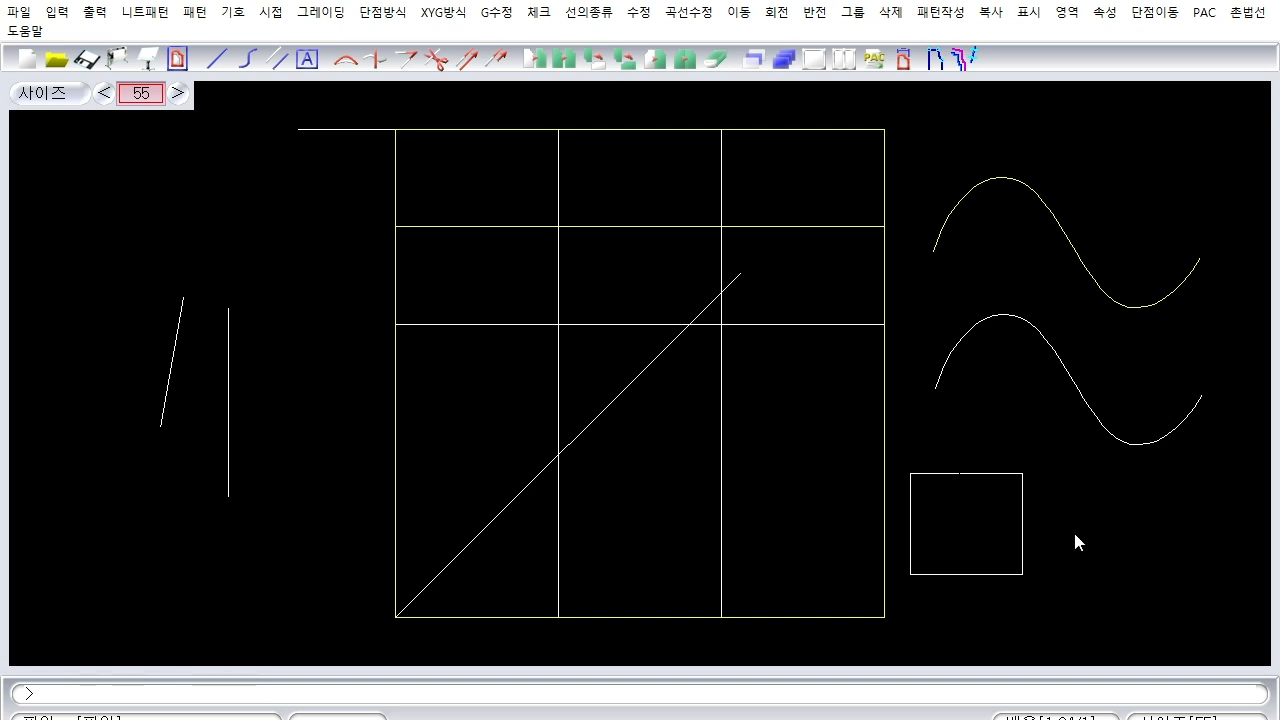
text(mvr)
key(Return)
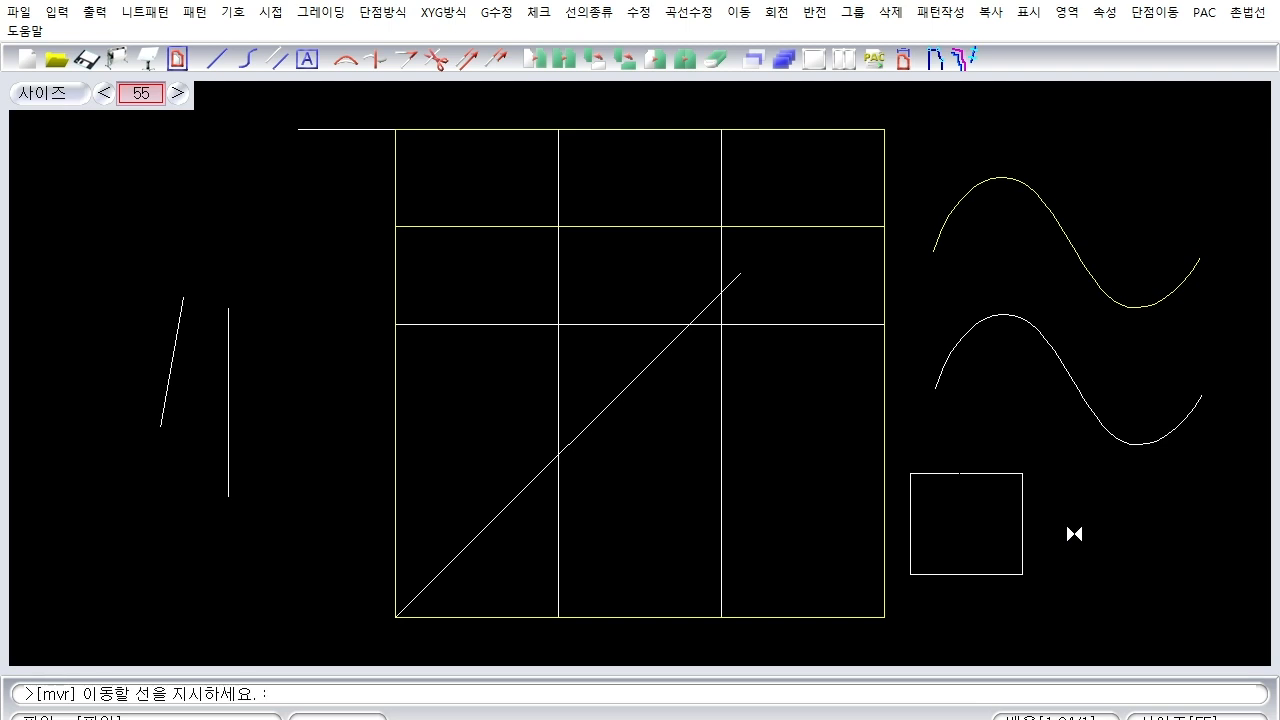
click(899, 445)
click(897, 445)
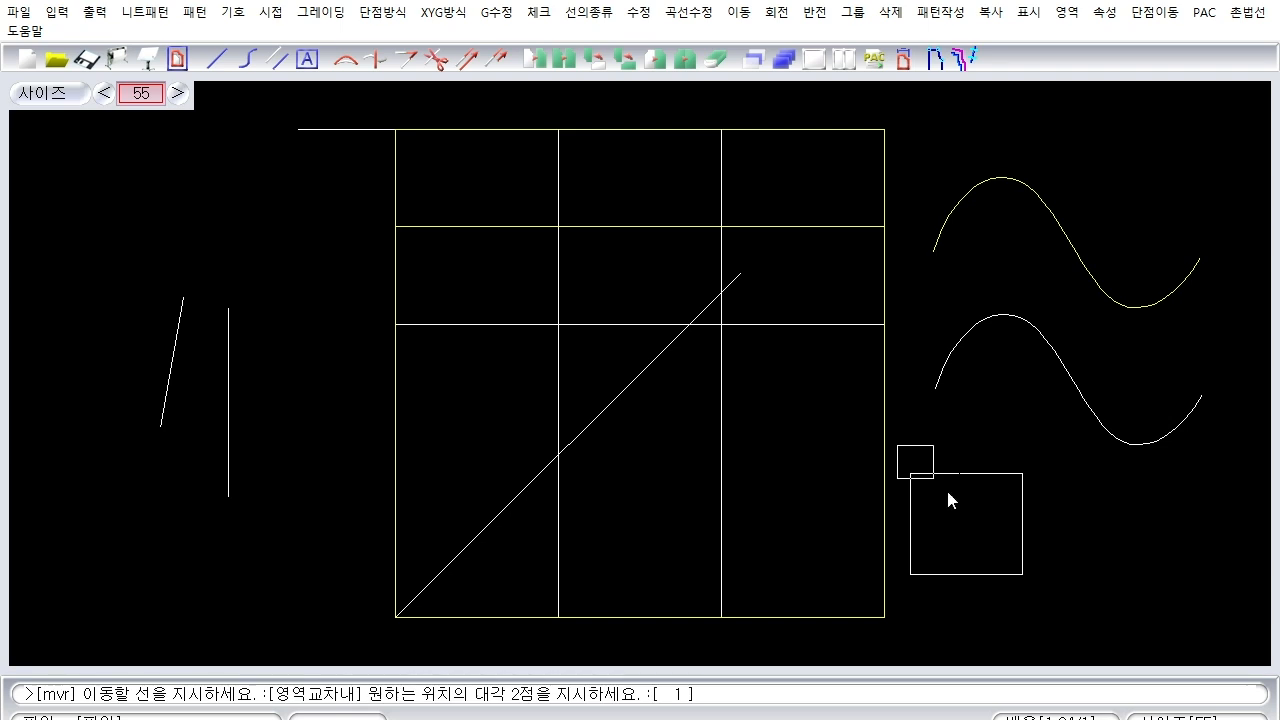
click(1053, 598)
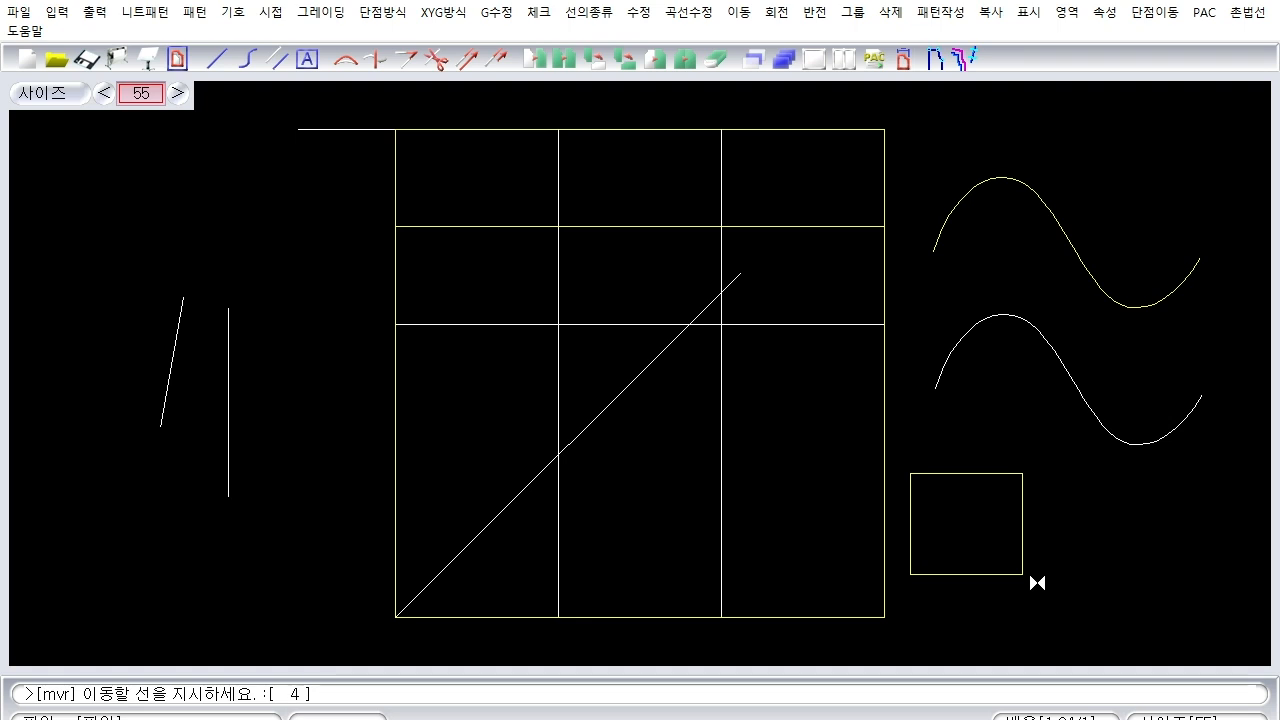
key(Return)
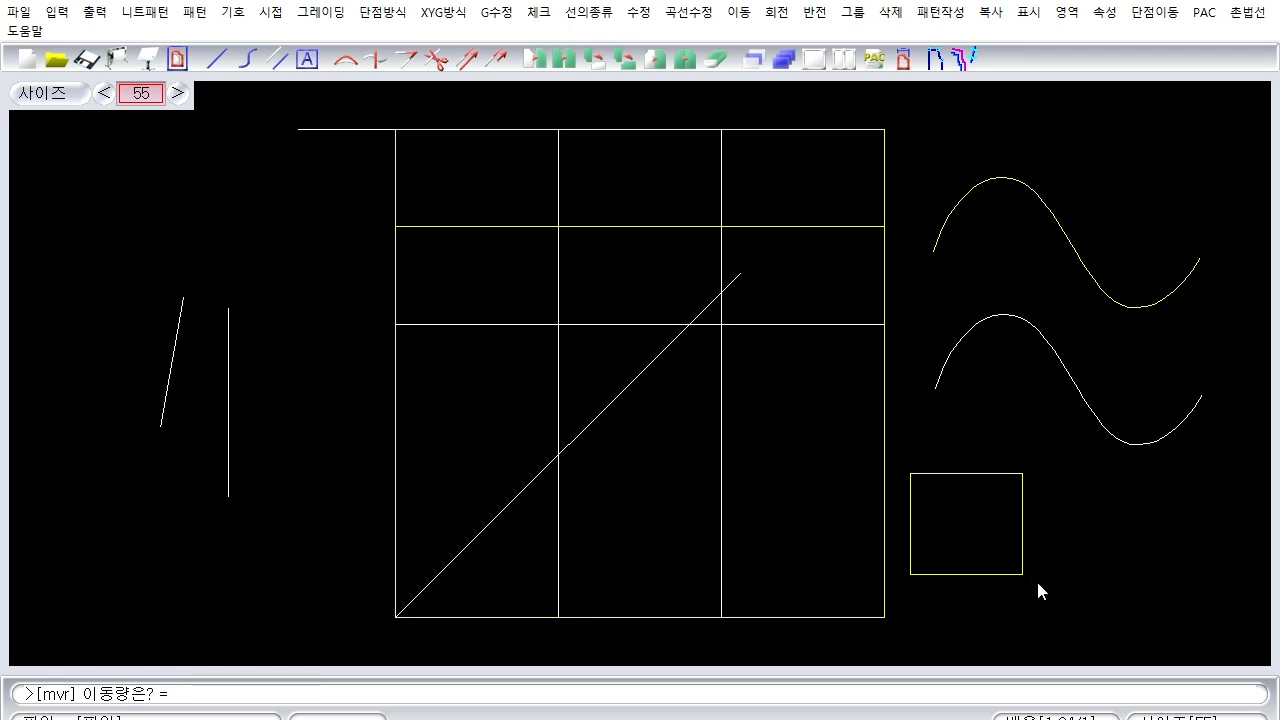
text(2)
key(Return)
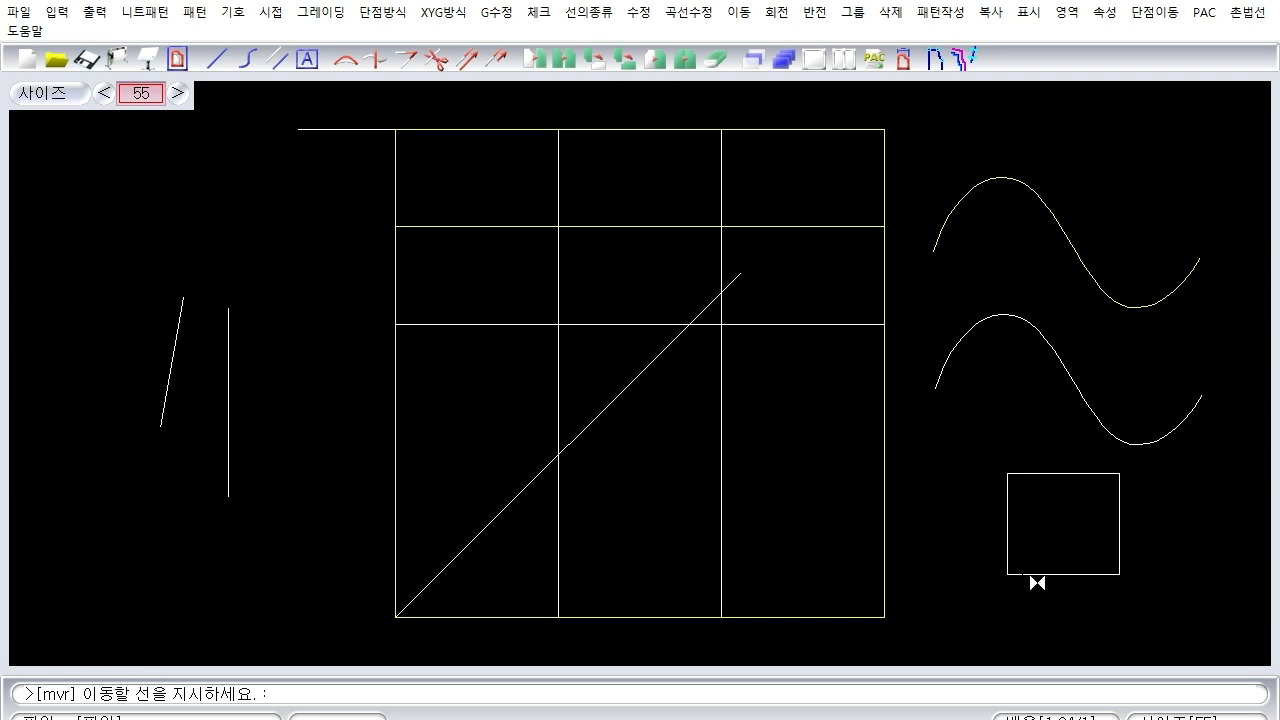
key(Escape)
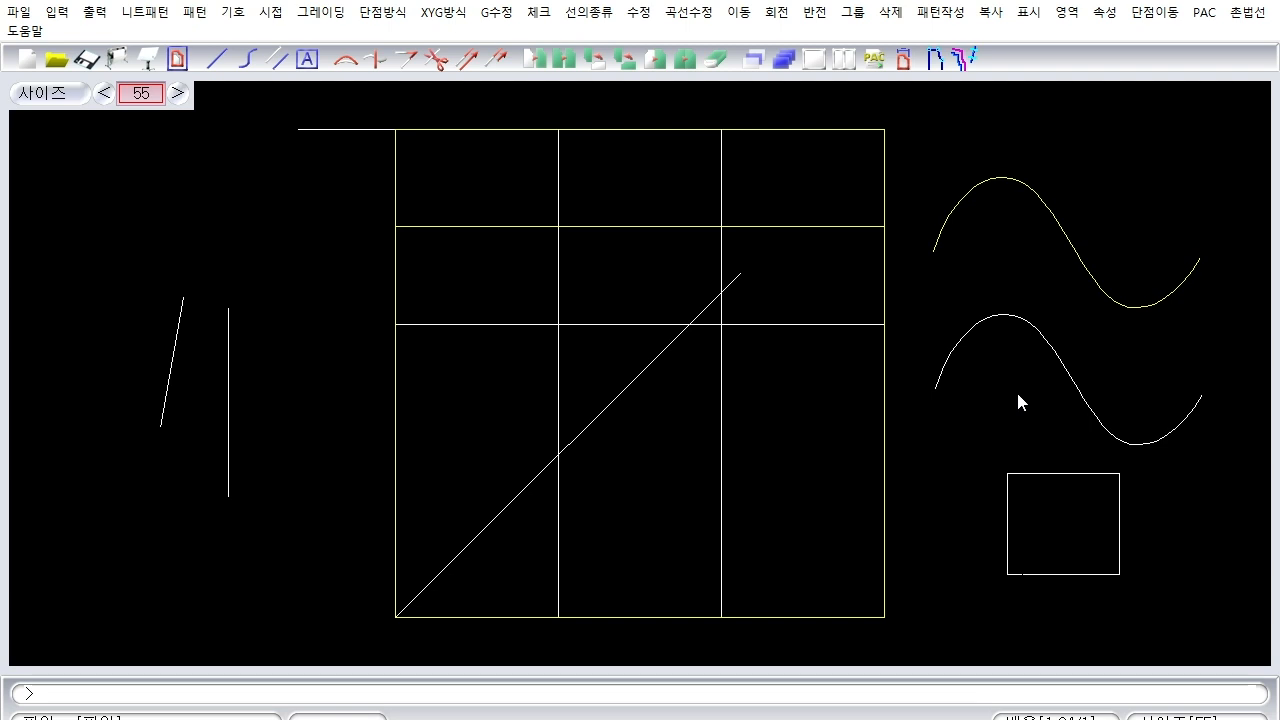
Move the upper S-shaped curve with the dm command to above the two short lines left of the grid, framing it with an area.
text(dm)
key(Return)
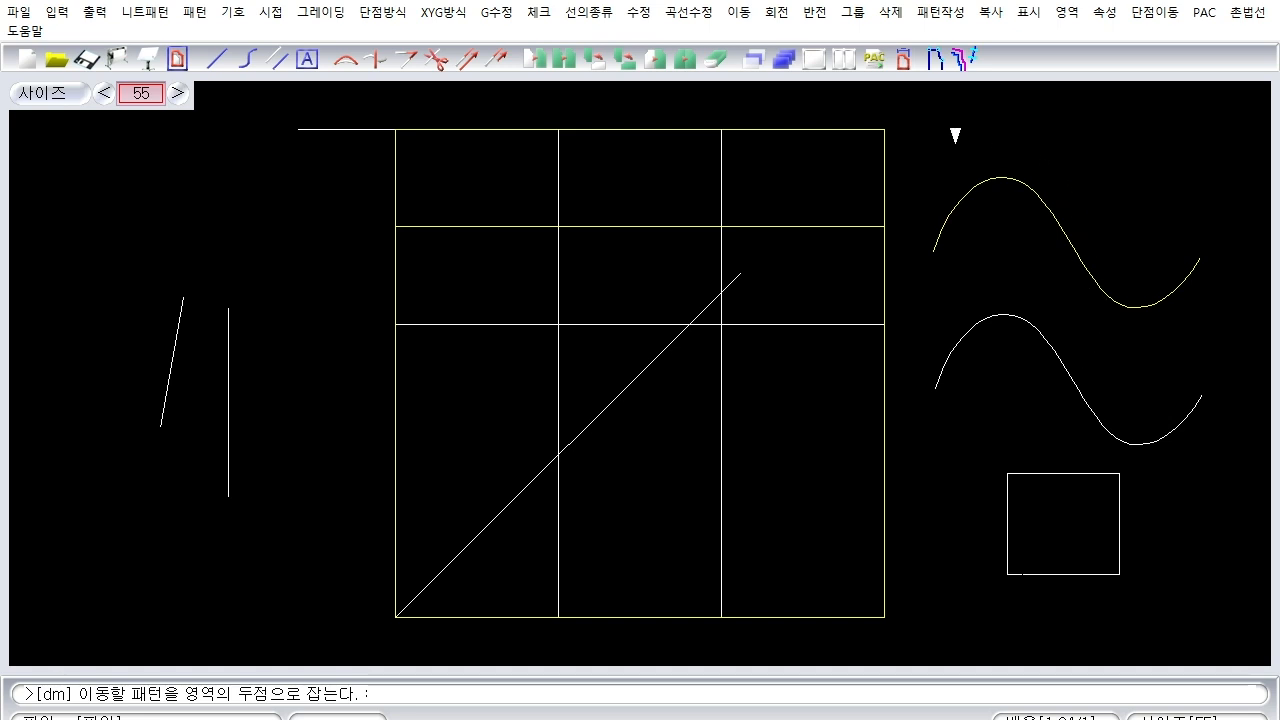
click(946, 140)
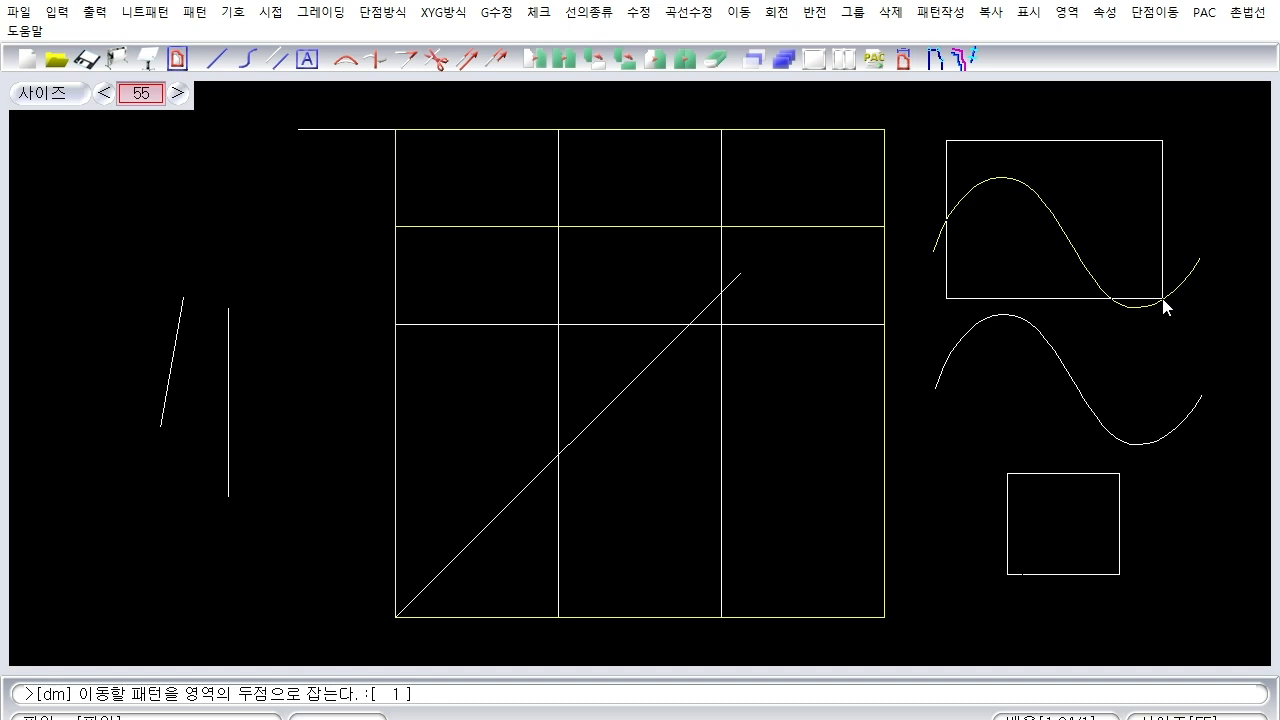
click(1163, 298)
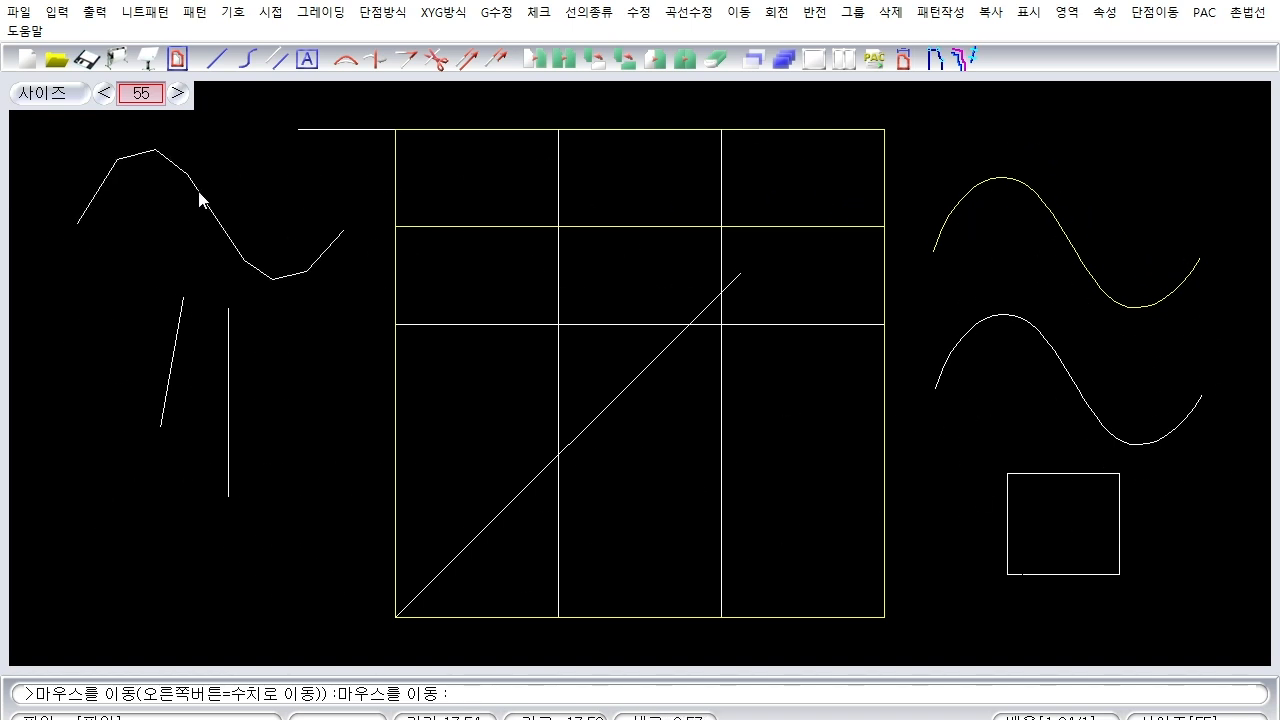
click(199, 193)
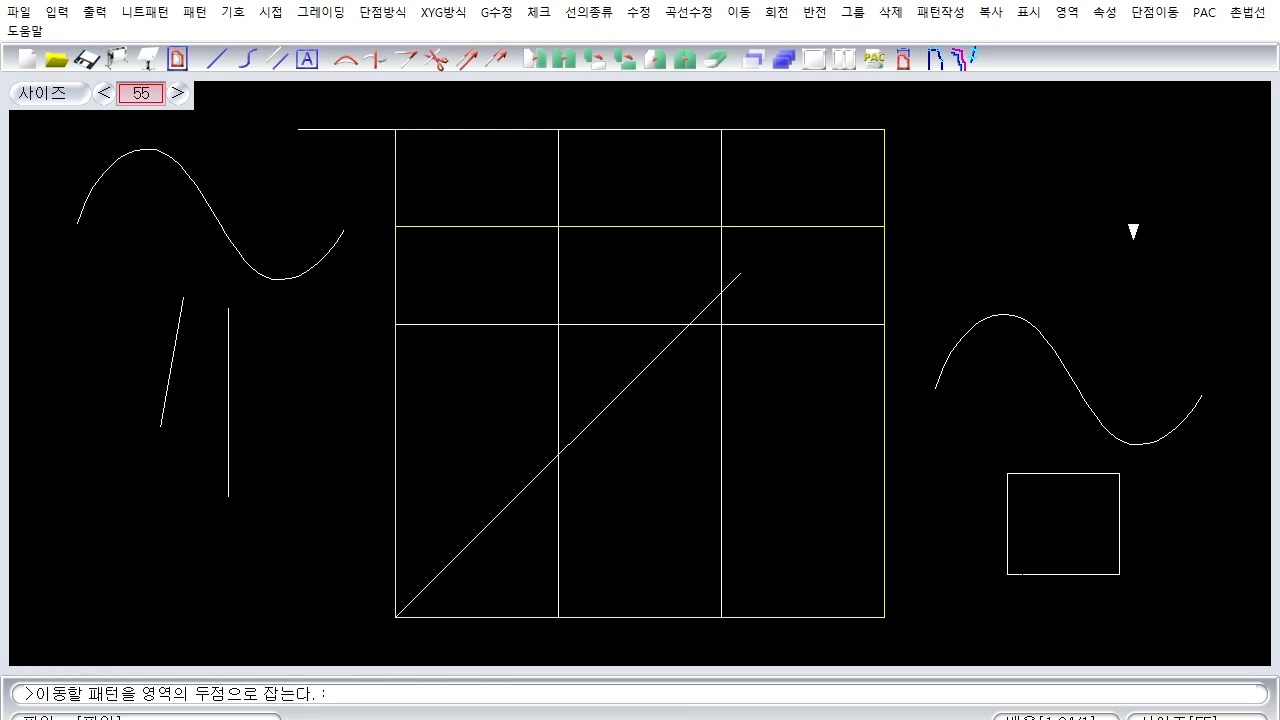
Move the same S-shaped curve back above the other curve right of the grid, and from there to below the two short lines.
click(111, 135)
click(257, 263)
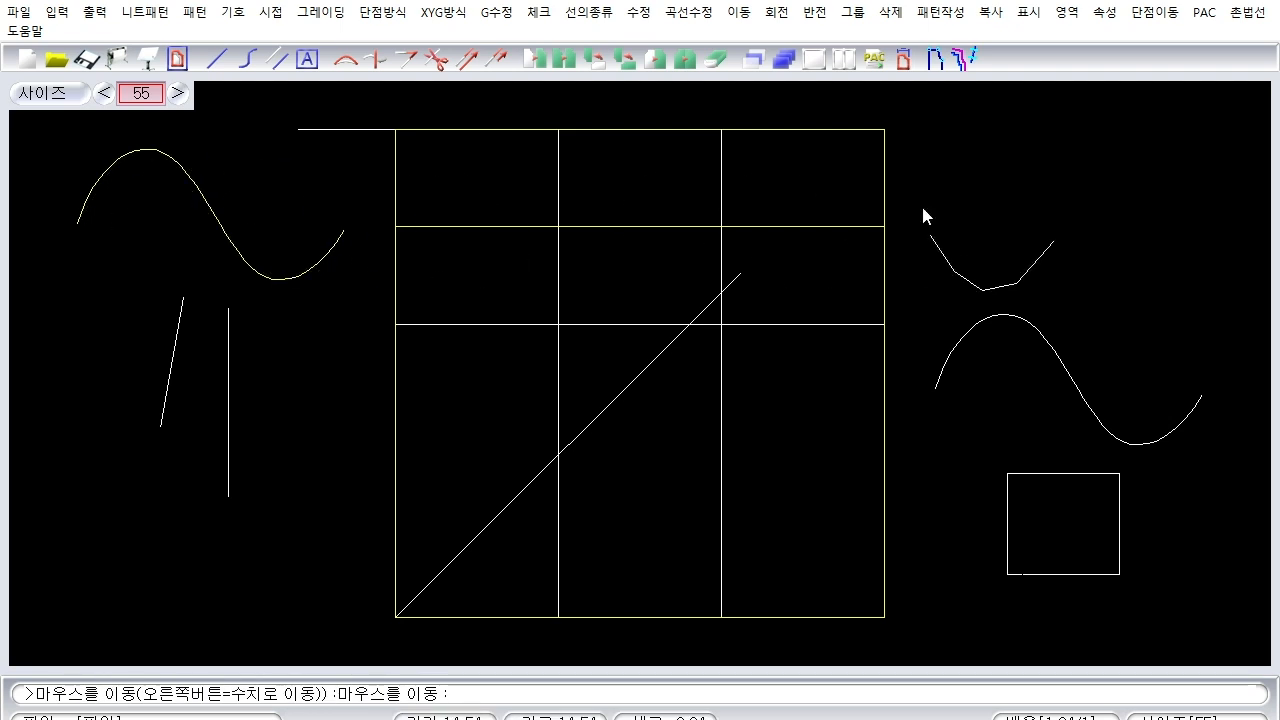
click(1082, 188)
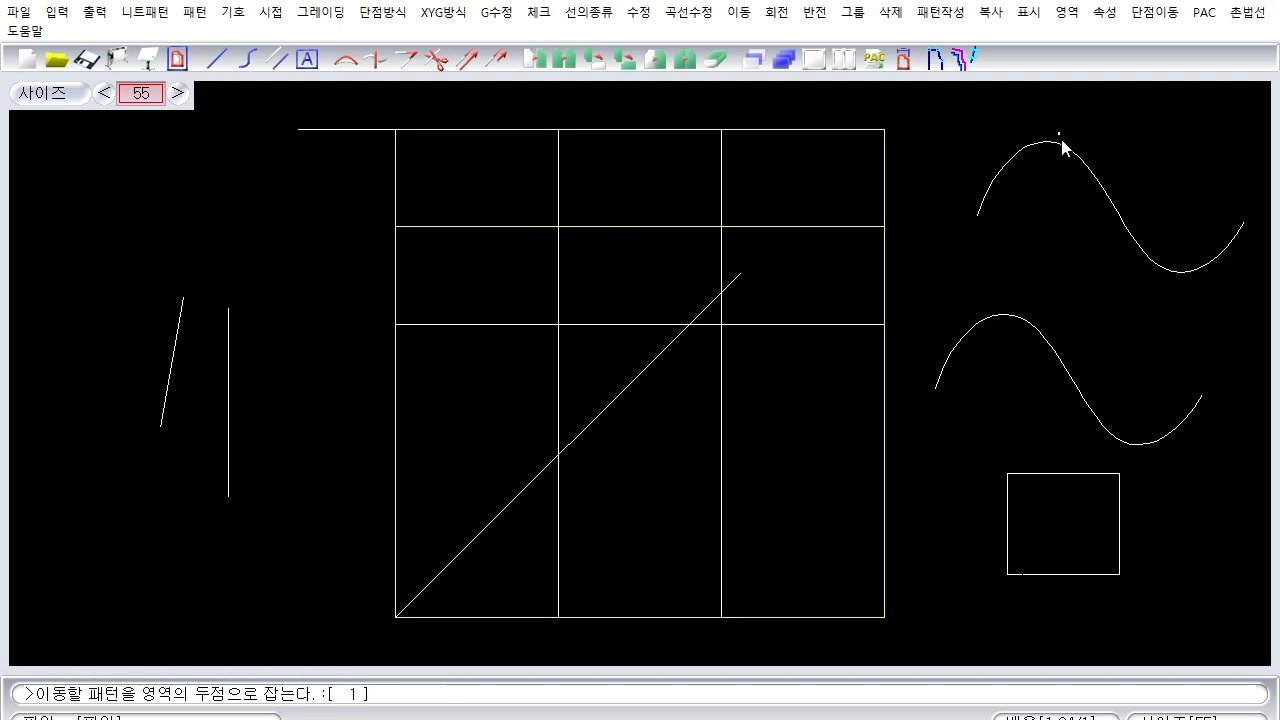
click(1107, 204)
click(165, 512)
key(Escape)
Move the S-shaped curve straight up with the mv command to above the two short lines, giving direction and distance by two points.
text(mv)
key(Return)
click(178, 517)
right_click(212, 529)
click(190, 535)
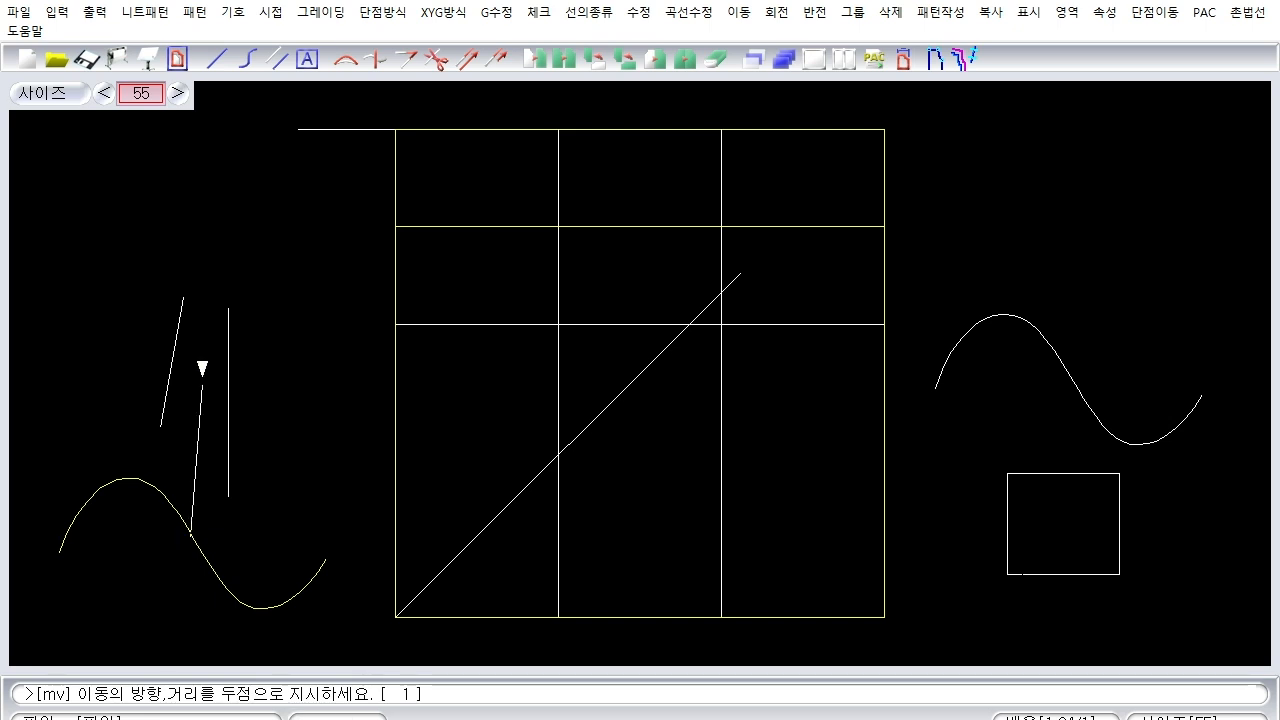
click(192, 235)
Shift the S-shaped curve slightly up and left with the dm command, framing it with an area.
text(dm)
key(Return)
click(103, 163)
click(229, 277)
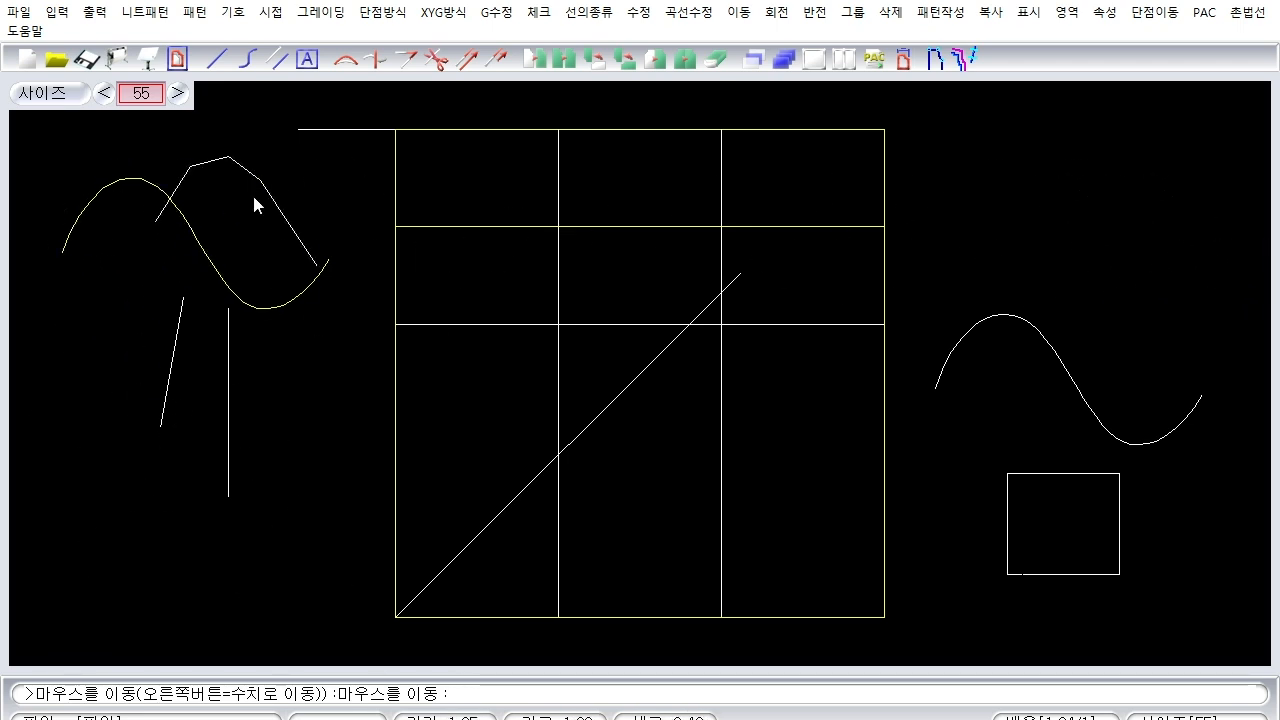
click(154, 203)
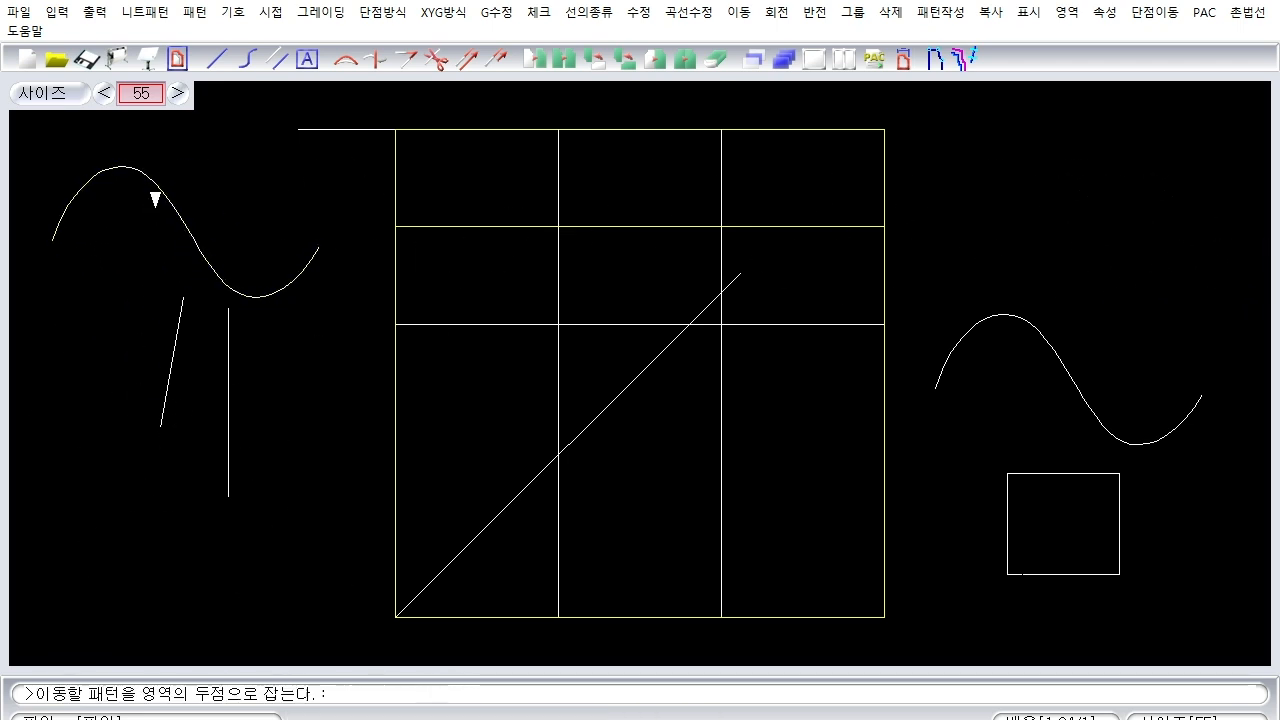
key(Escape)
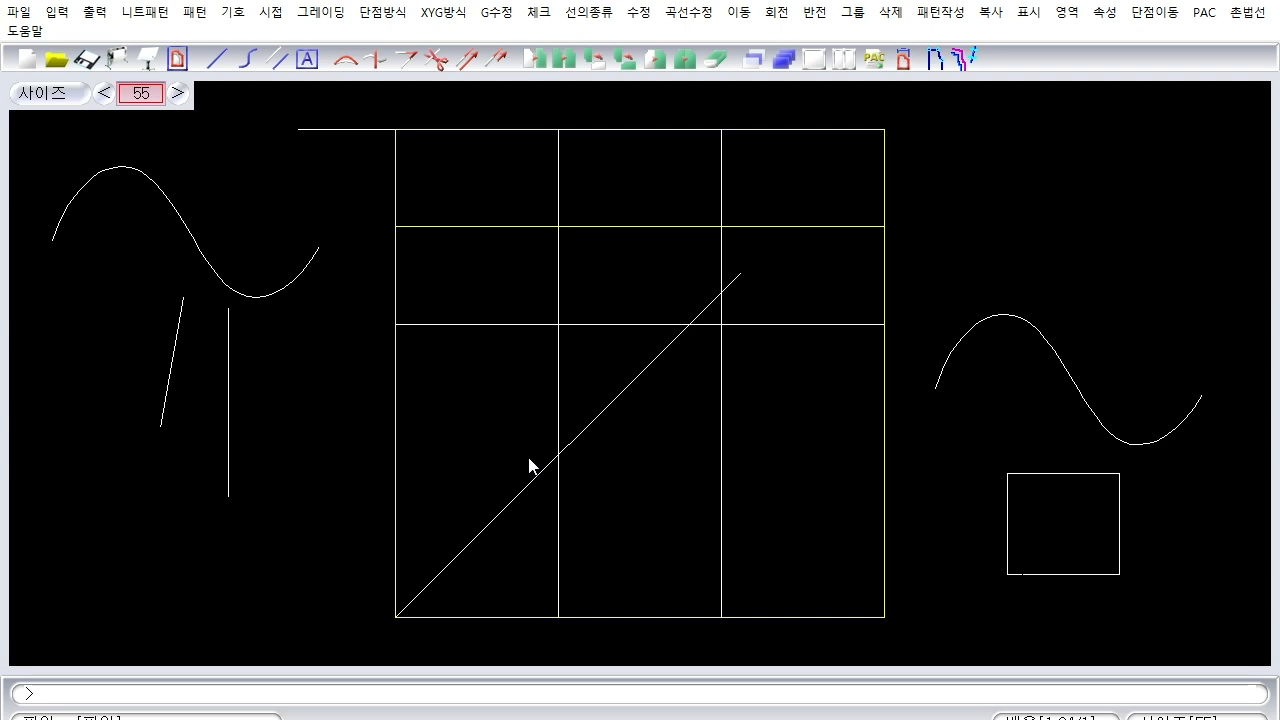
Delete the two short lines left of the grid with the d command, and delete the S-shaped curve above them.
text(d)
key(Return)
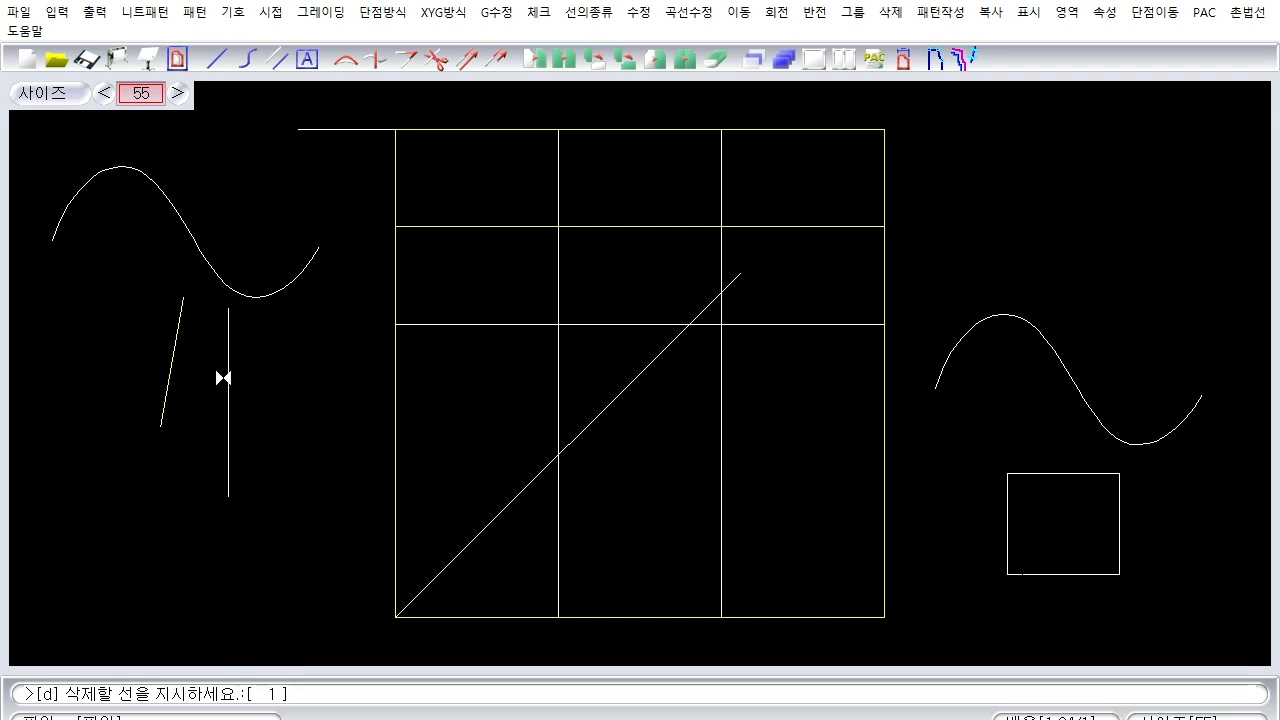
click(228, 398)
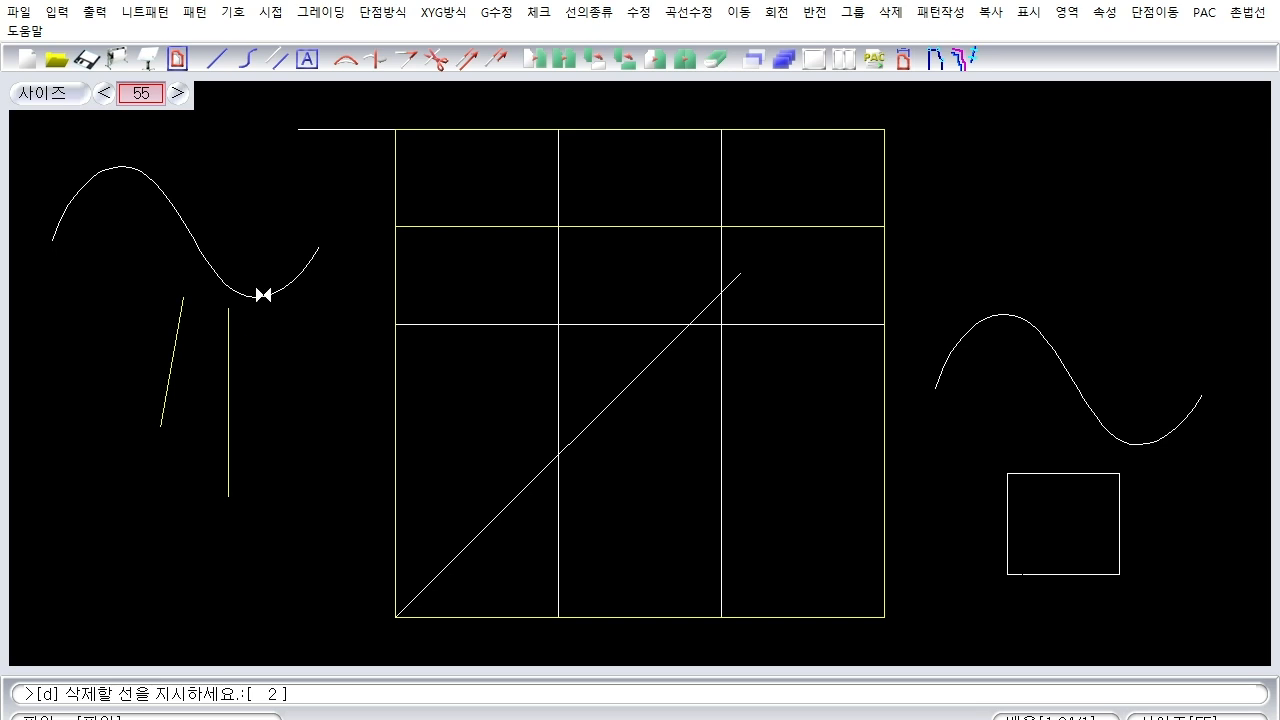
right_click(263, 410)
click(262, 307)
right_click(289, 395)
right_click(292, 397)
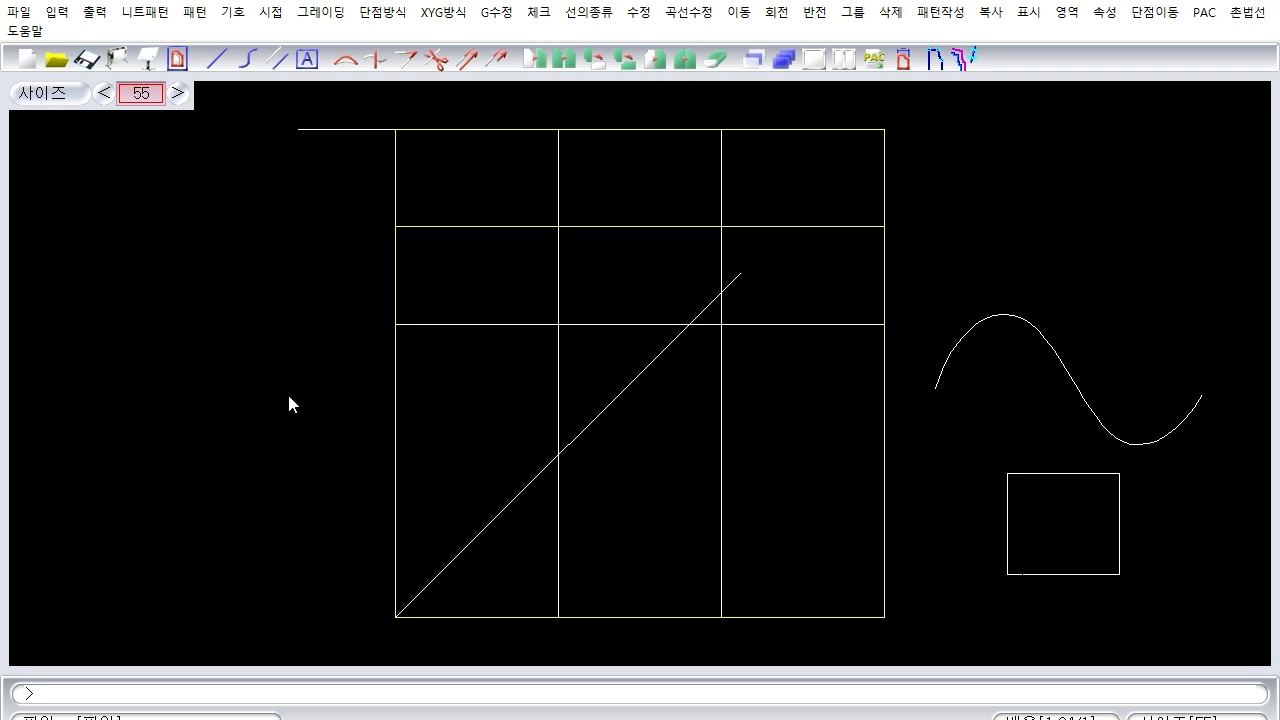
Delete the lines around the grid's upper-left corner with the d command, selecting them with a crossing area.
text(d)
key(Return)
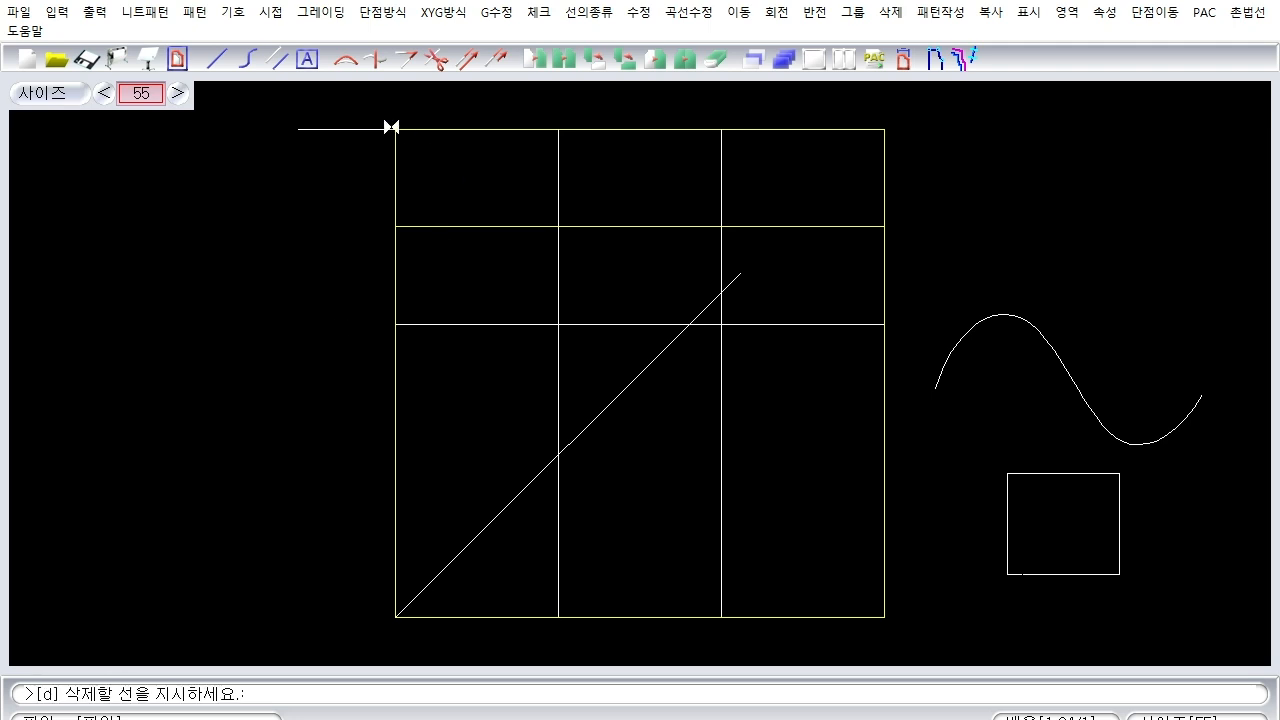
click(338, 107)
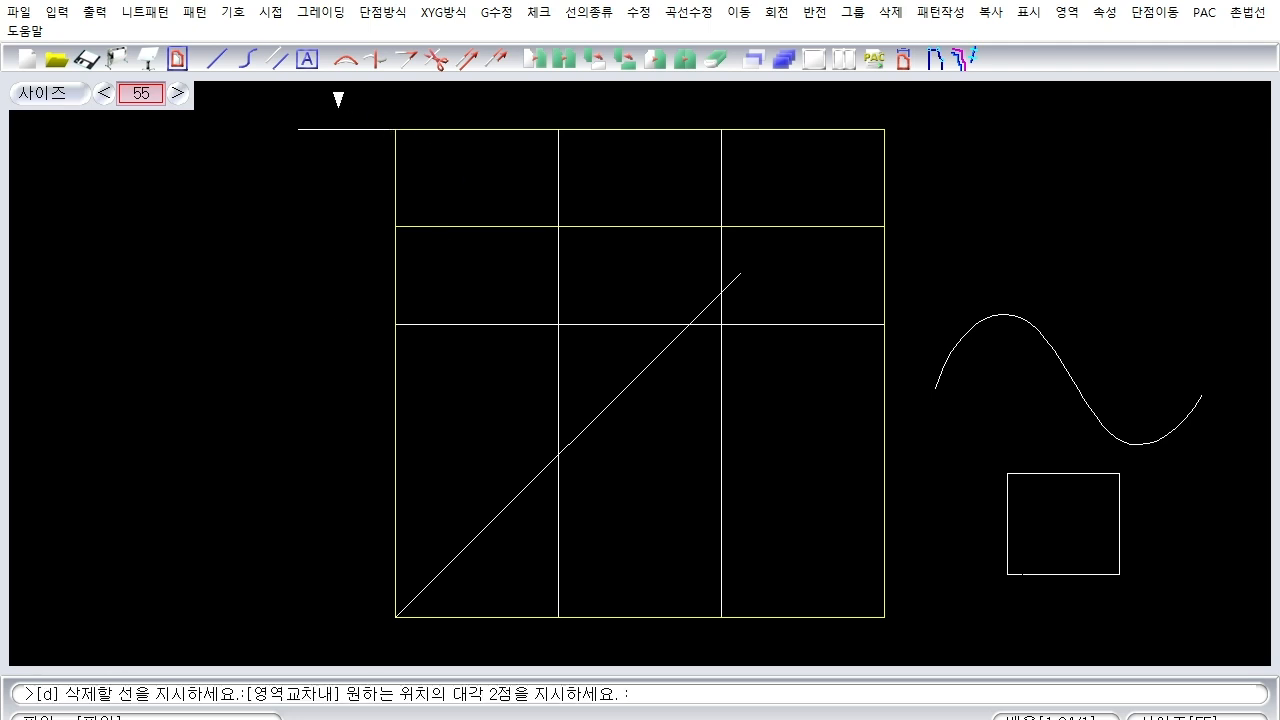
click(476, 269)
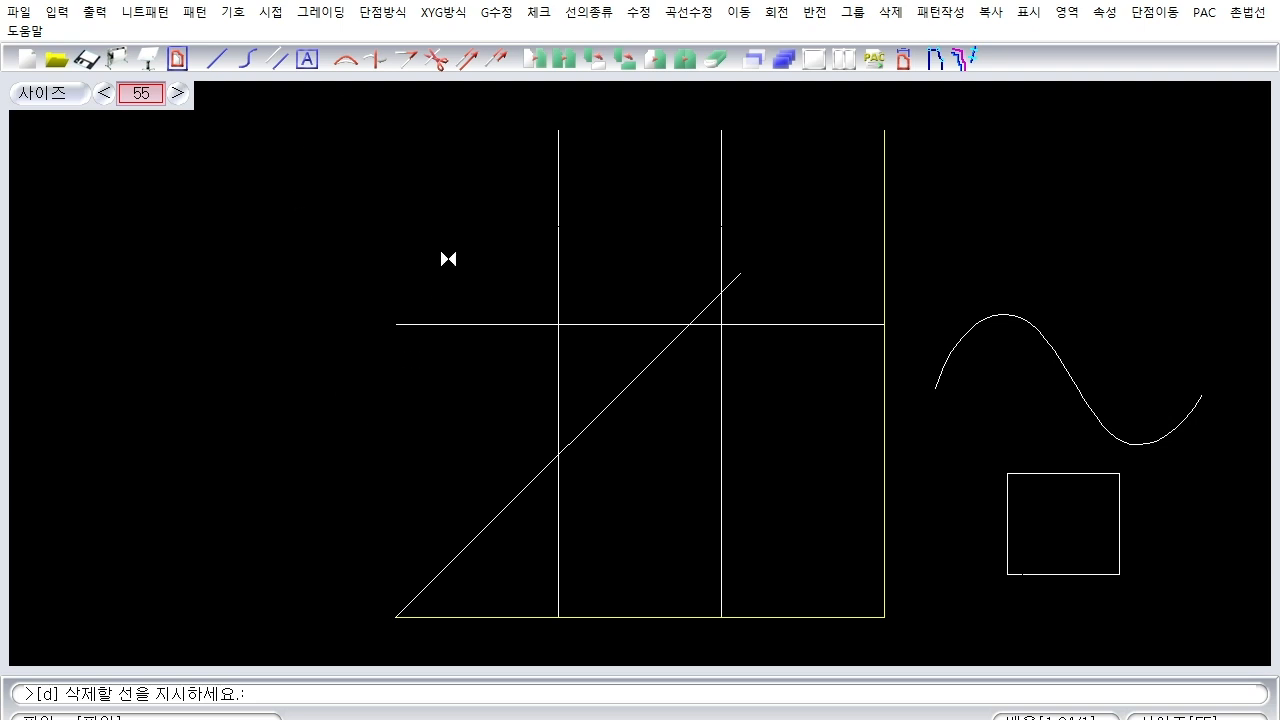
right_click(448, 259)
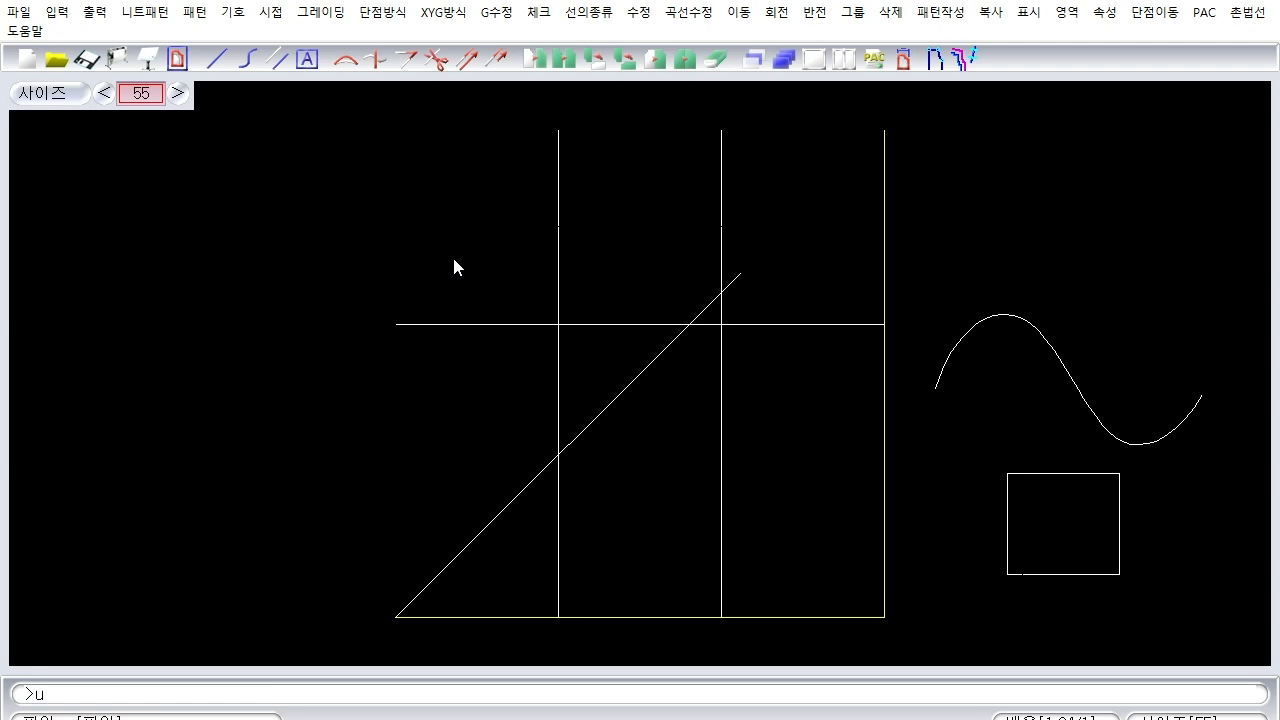
Undo the last three deletions with the u command, restoring the grid lines, the S-shaped curve and the two short lines.
key(Return)
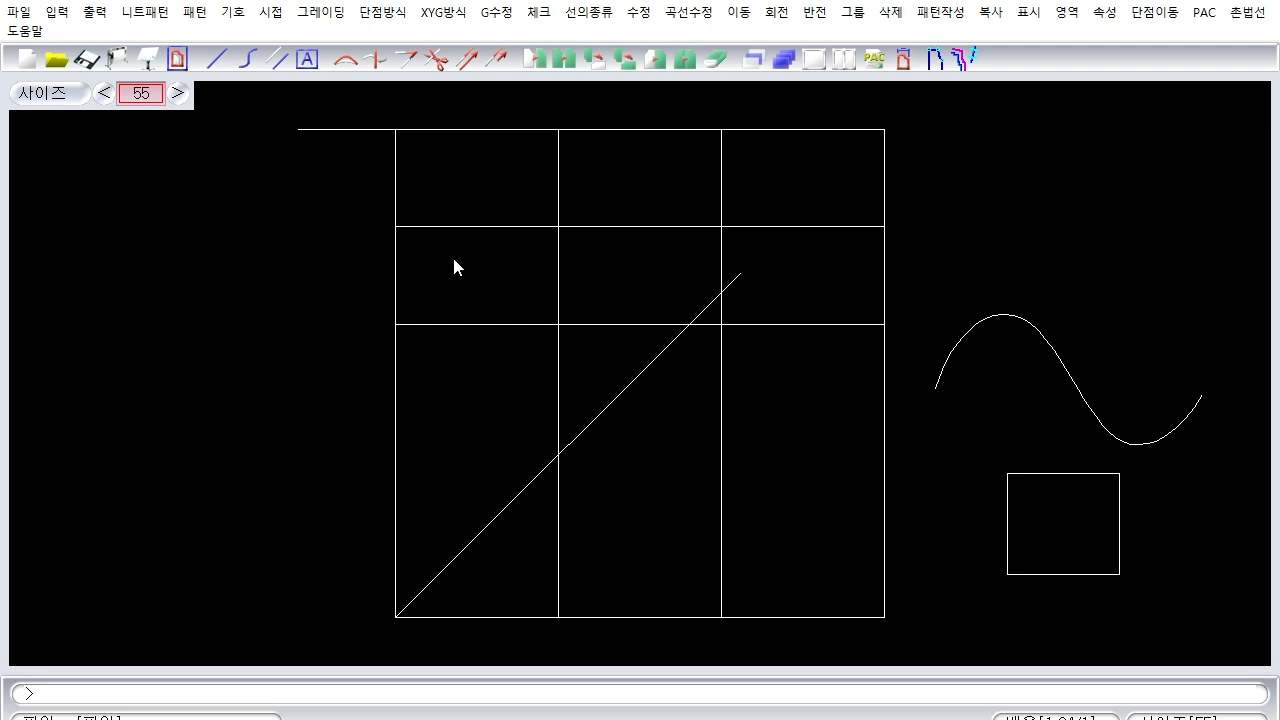
text(u)
key(Return)
text(u)
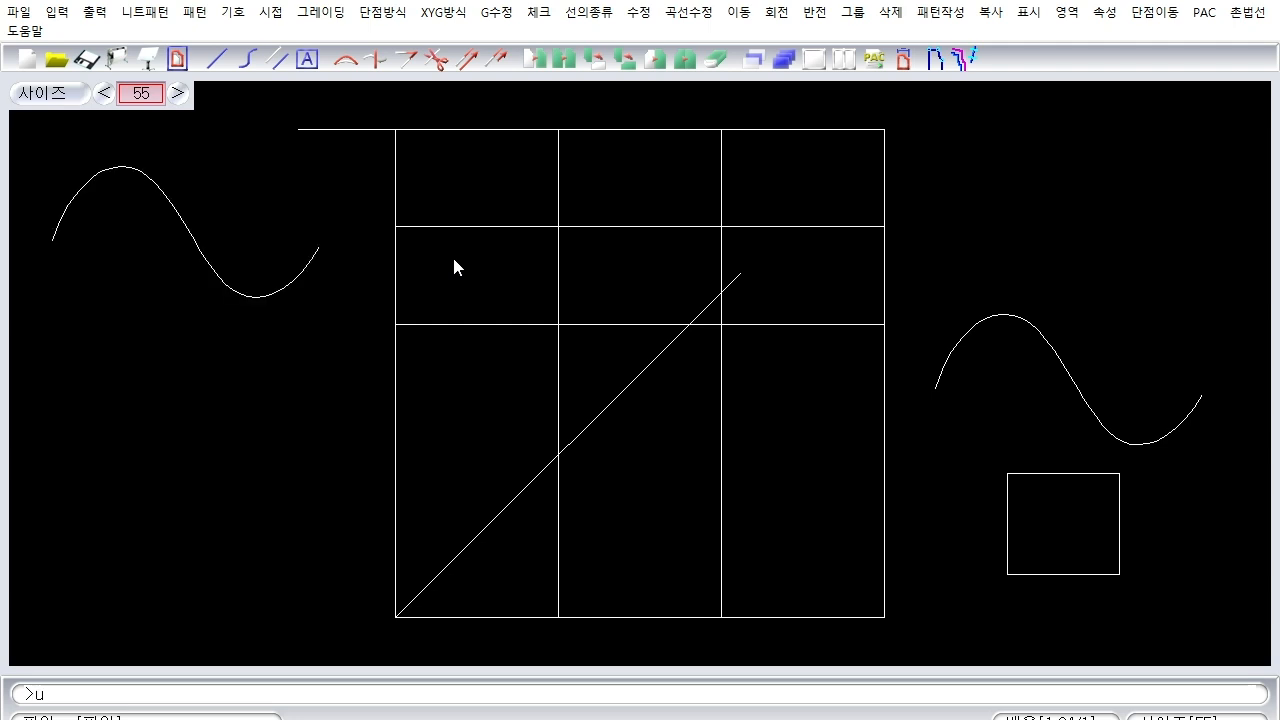
key(Return)
Redo the deletion of the two short lines and the S-shaped curve above them with the uf command.
text(uf)
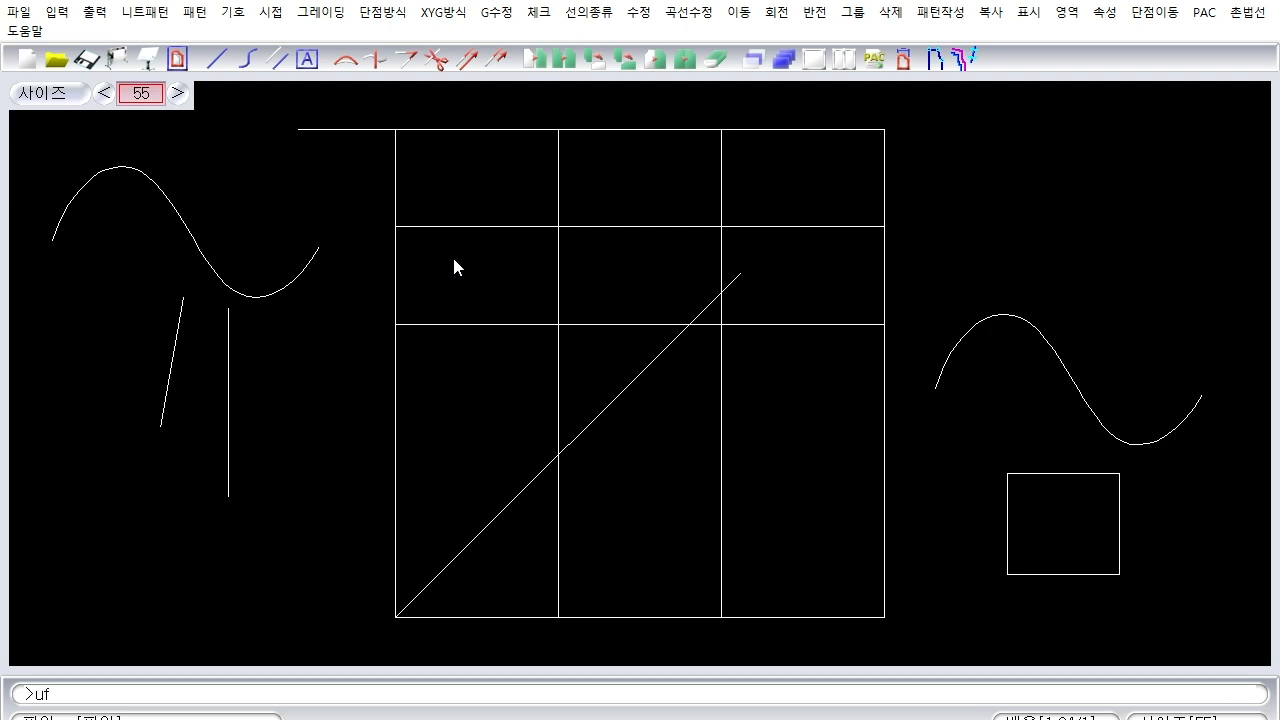
key(Return)
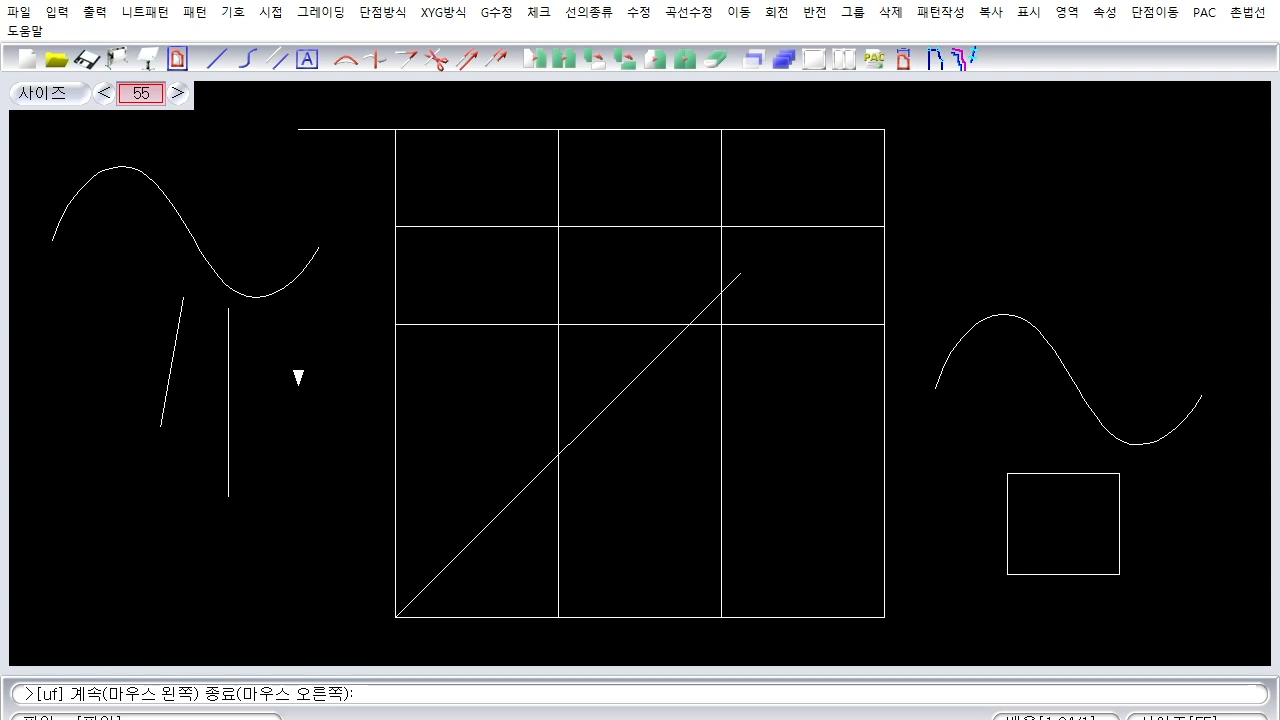
click(298, 377)
click(298, 377)
right_click(298, 377)
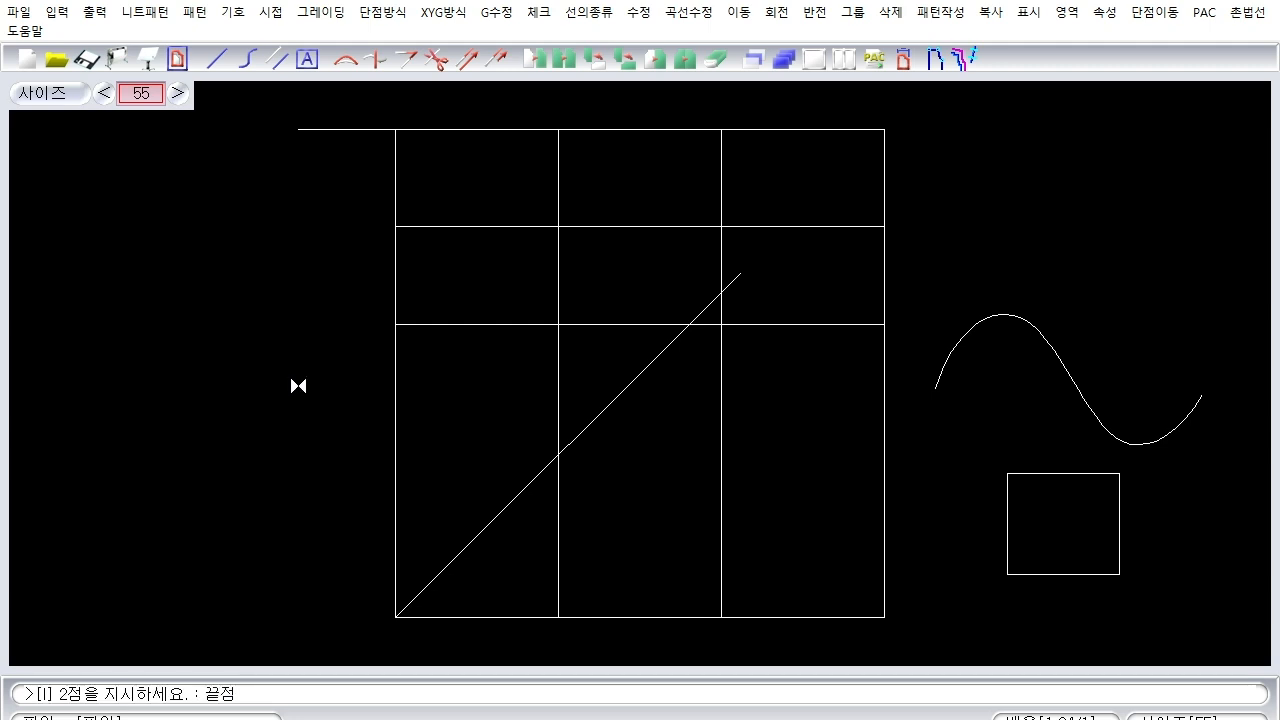
key(Escape)
key(l)
key(Escape)
key(l)
key(Escape)
Open the calculator, try a simple addition of 1, and close it.
key(F12)
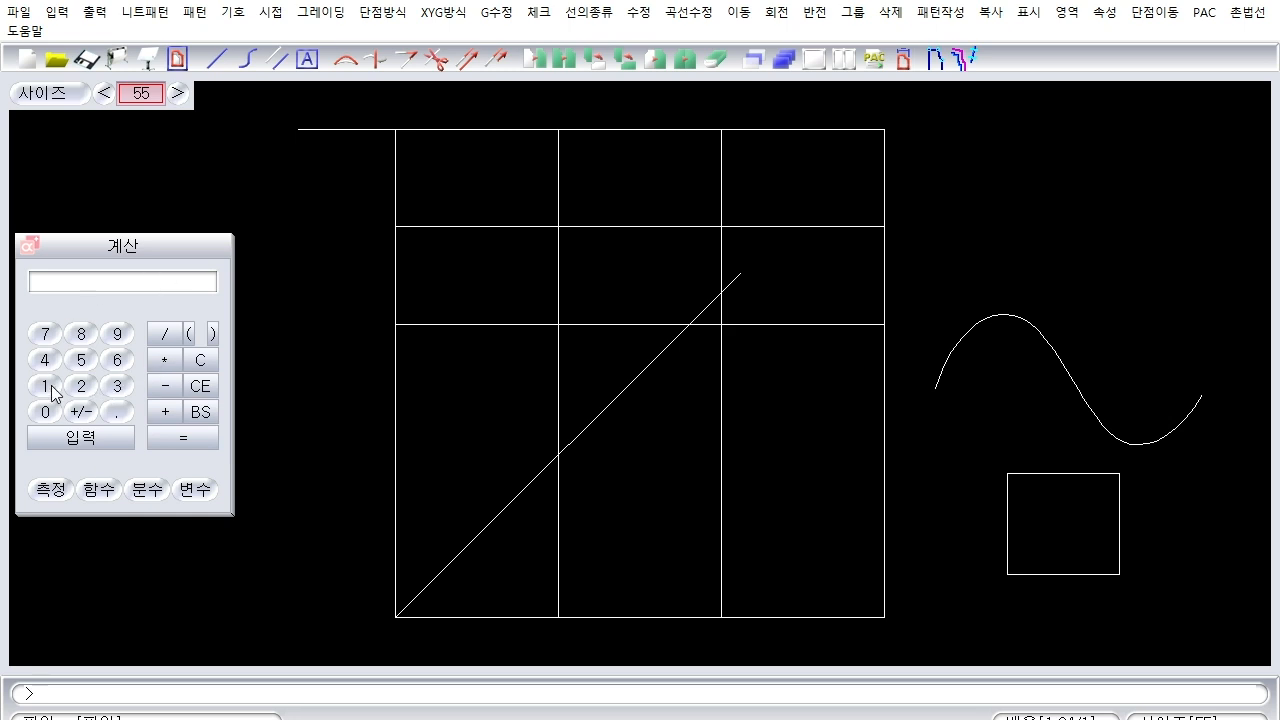
click(165, 411)
click(48, 388)
click(184, 441)
key(Escape)
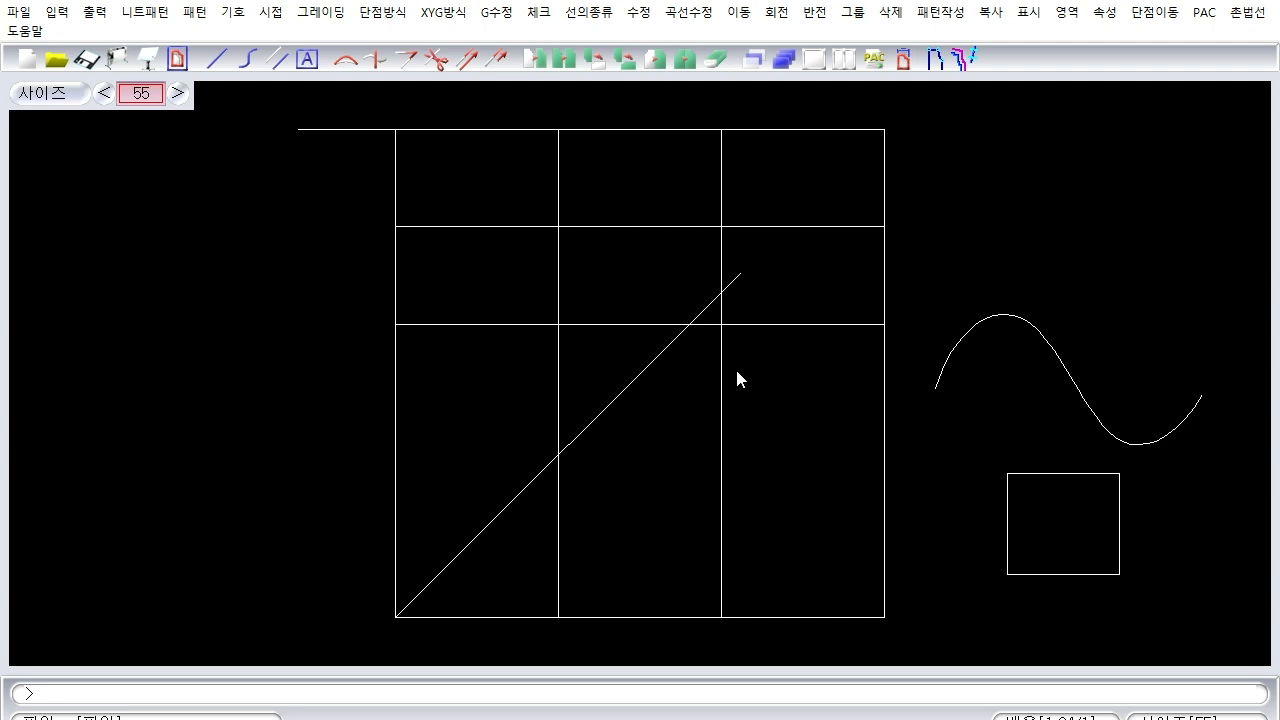
text(save)
key(Return)
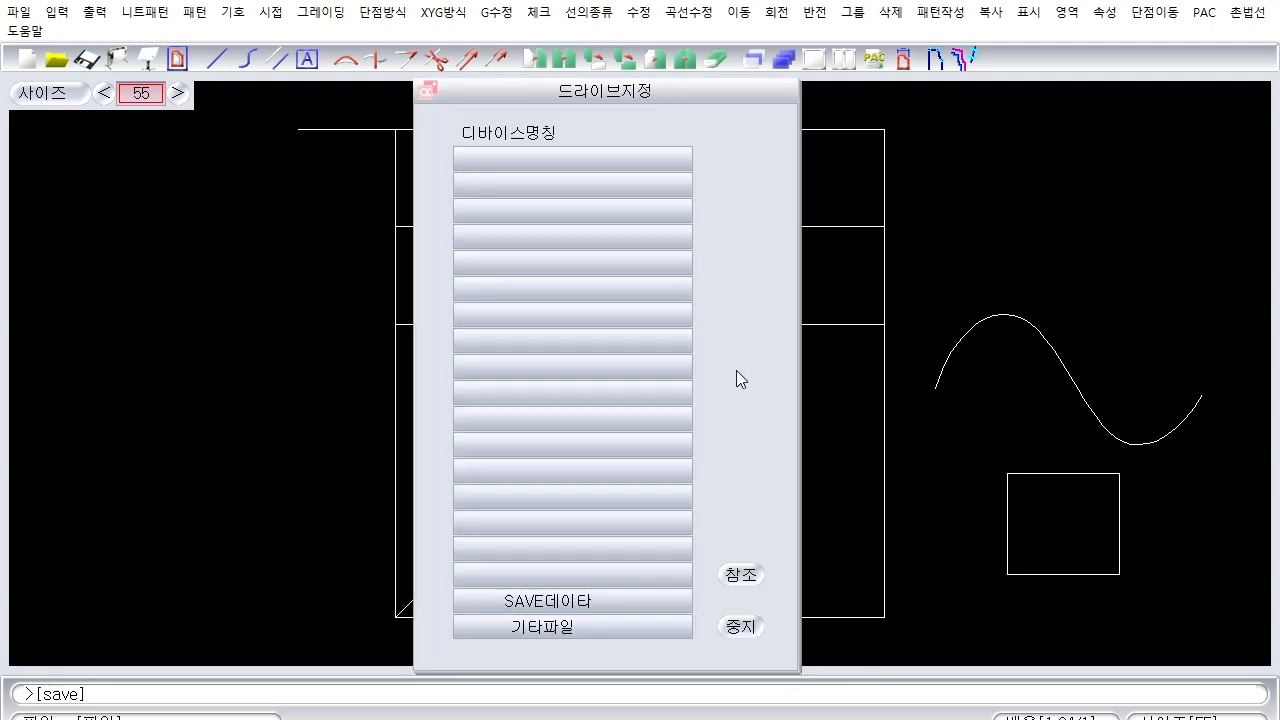
click(729, 628)
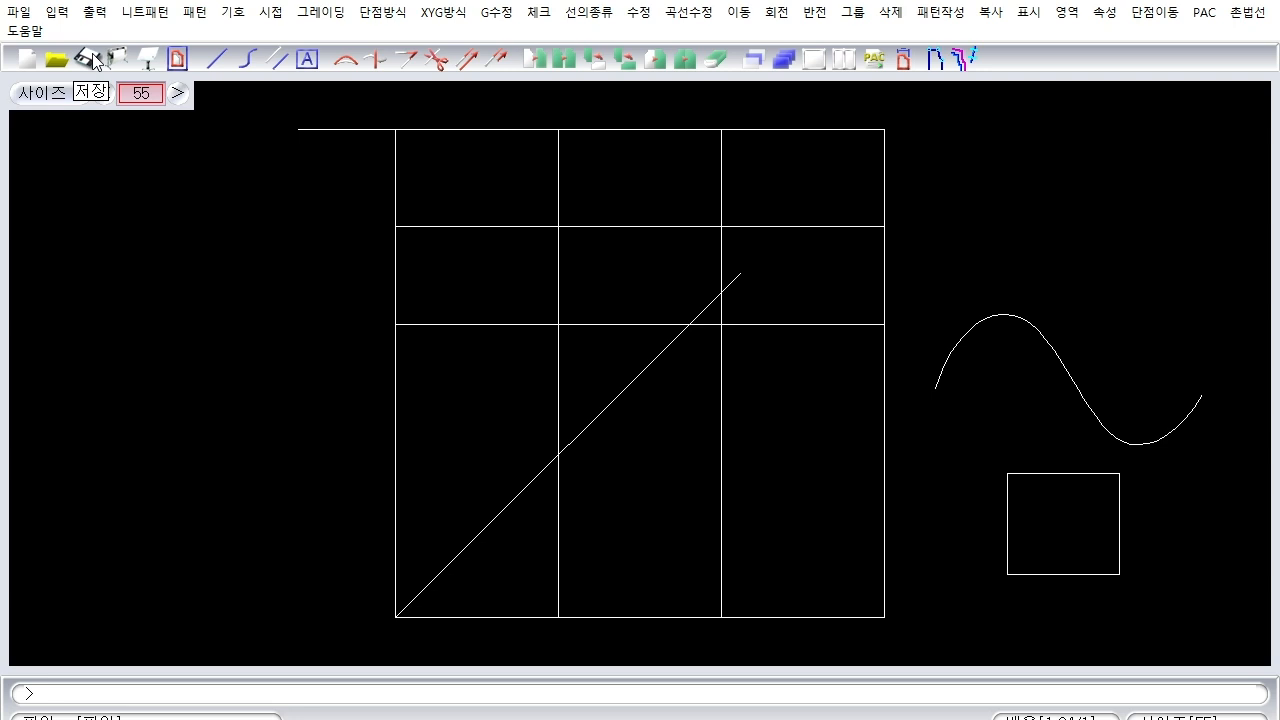
Start saving the drawing with the save command and choose the desktop (바탕 화면) as the storage folder.
text(save)
key(Return)
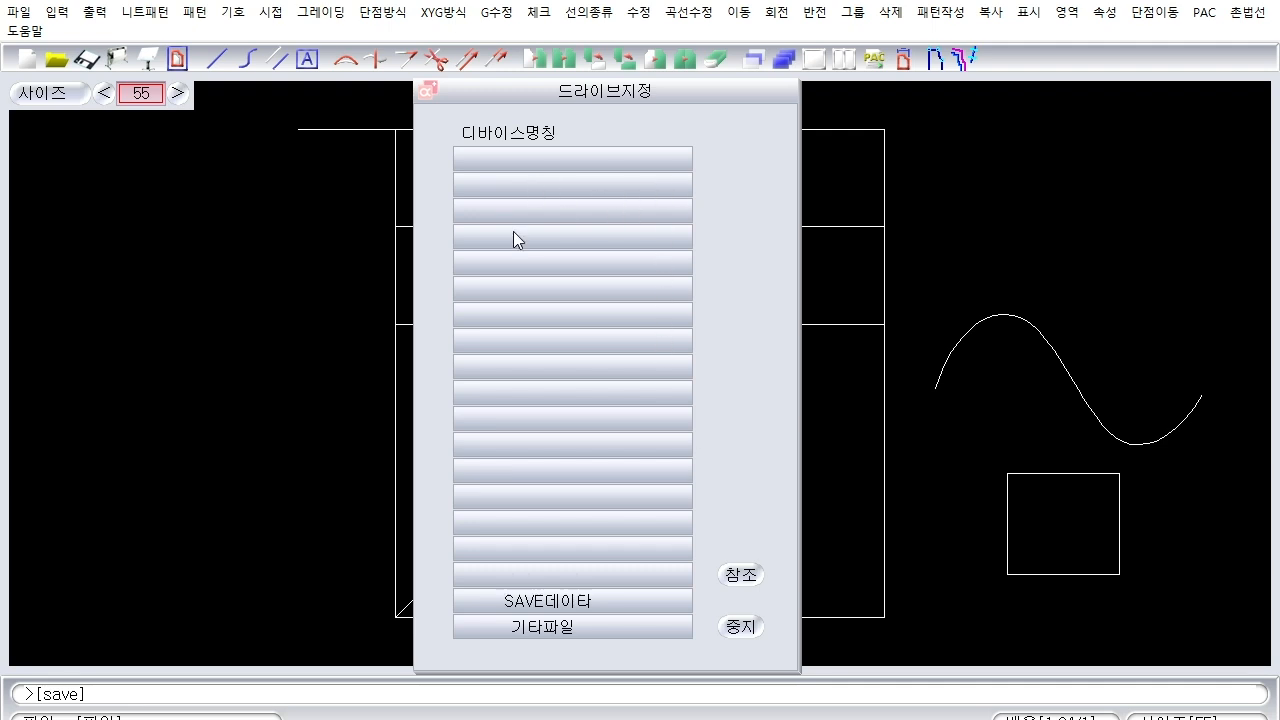
click(746, 578)
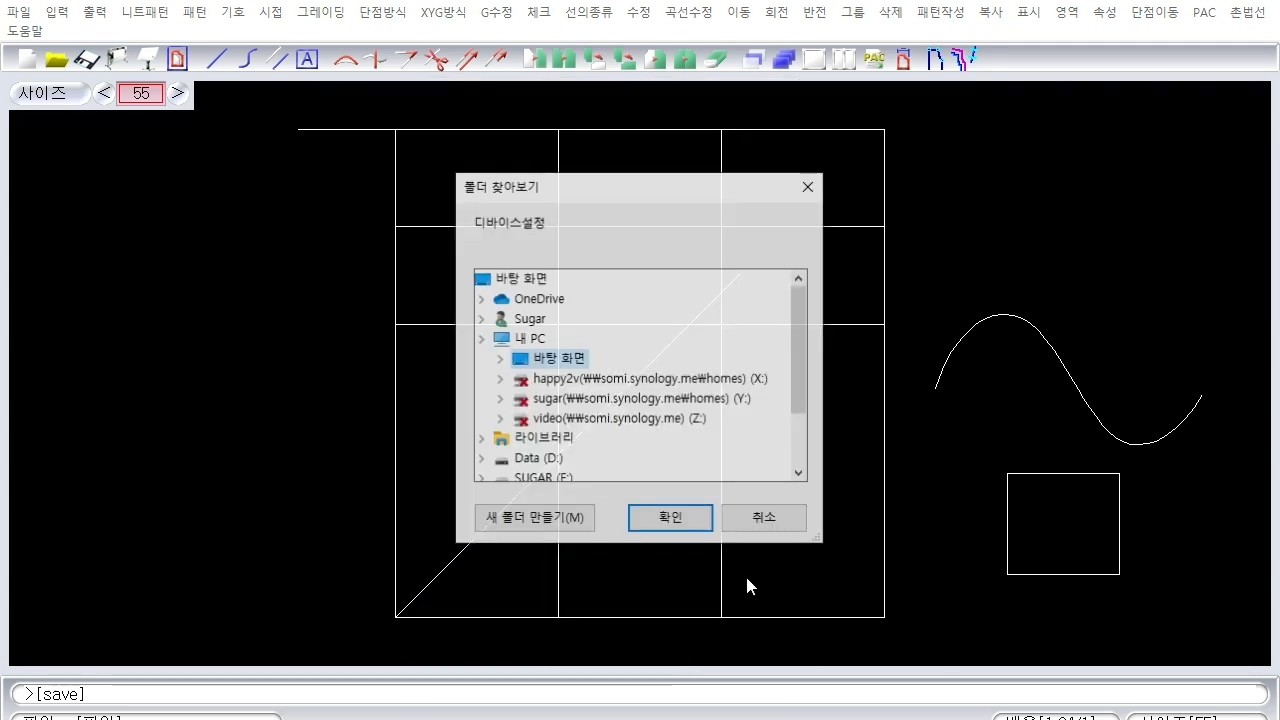
click(668, 519)
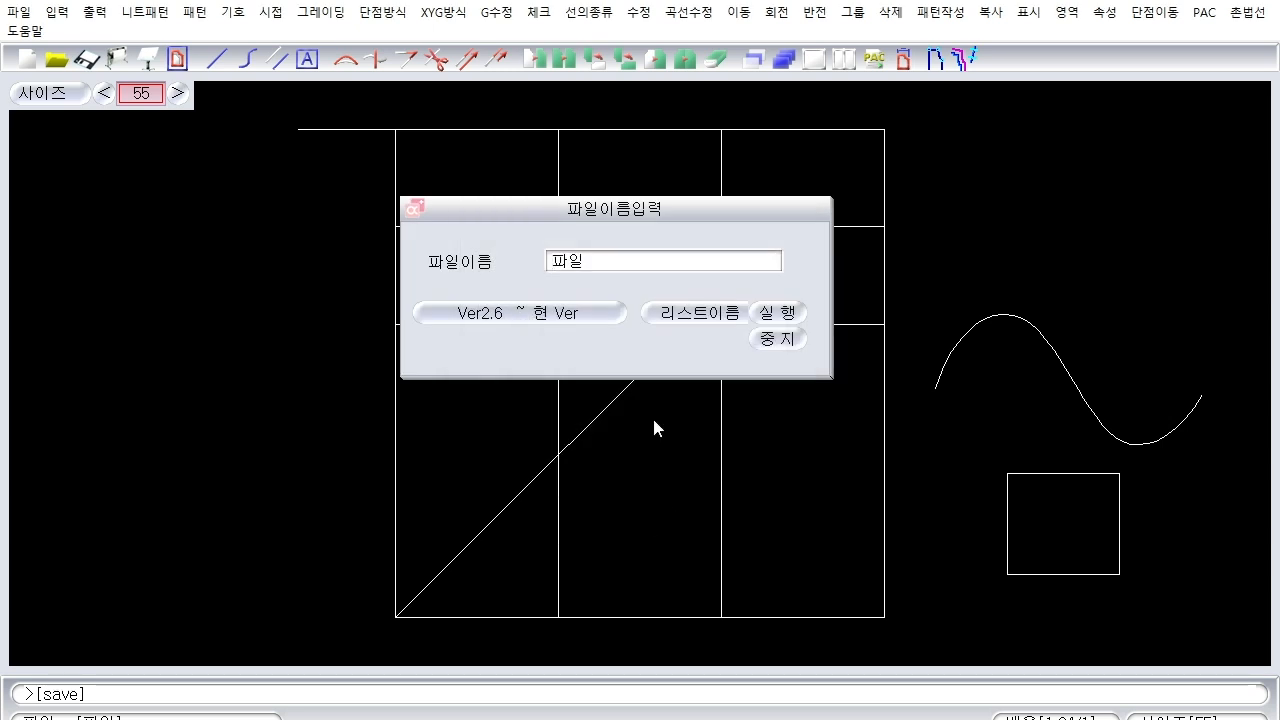
Name the file 선연습파일 and save it as a .pax file, leaving the pattern information blank.
double_click(548, 263)
text(tj)
key(BackSpace)
key(BackSpace)
text(선연스)
text(ㅂ파)
text(일)
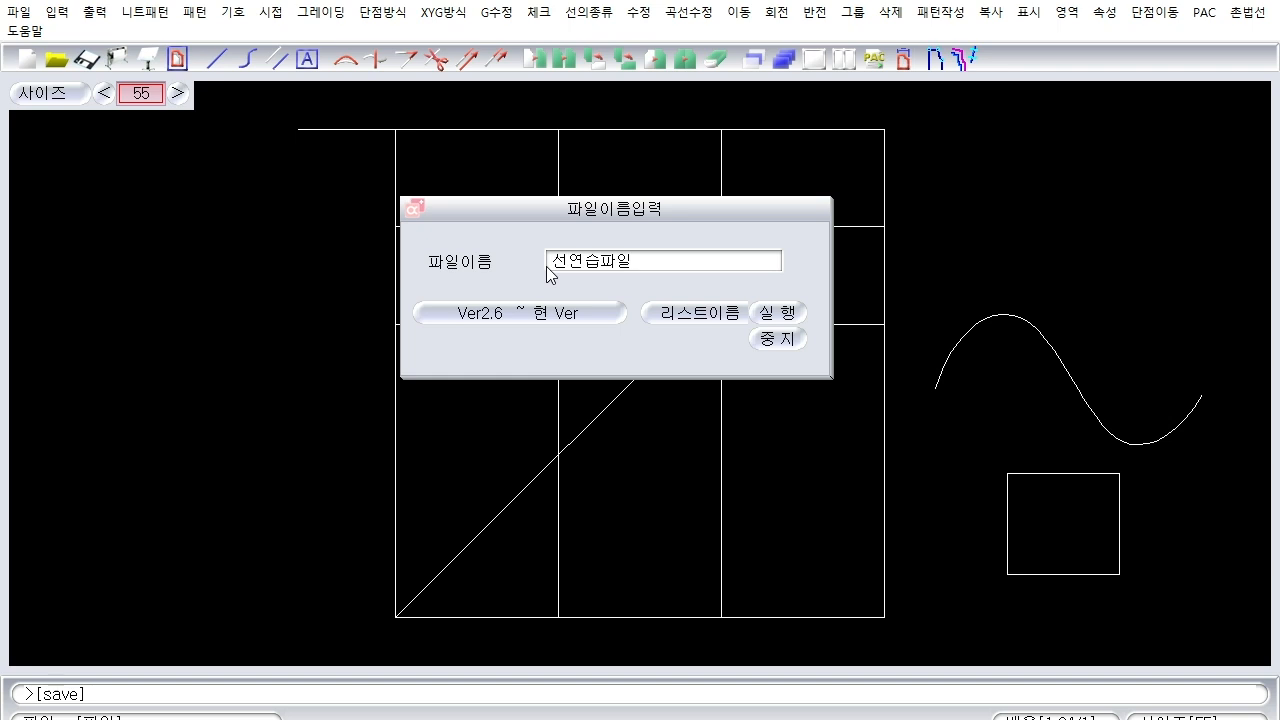
click(784, 314)
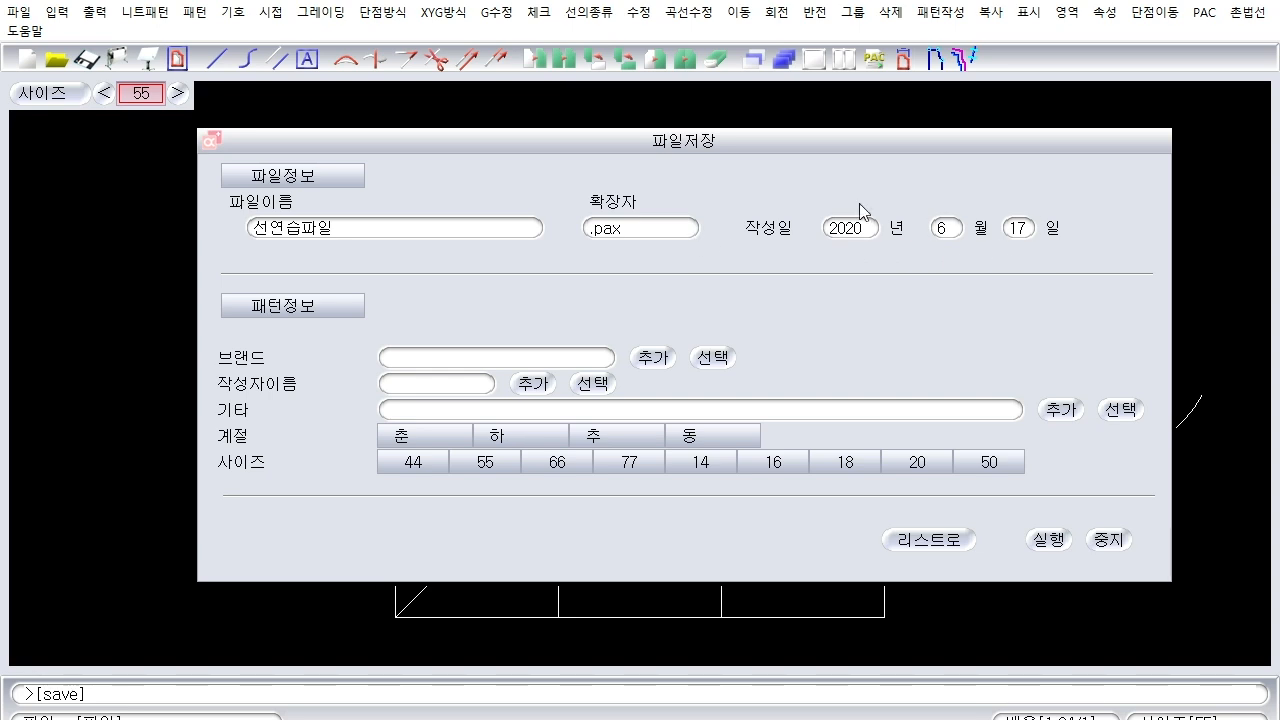
click(1045, 540)
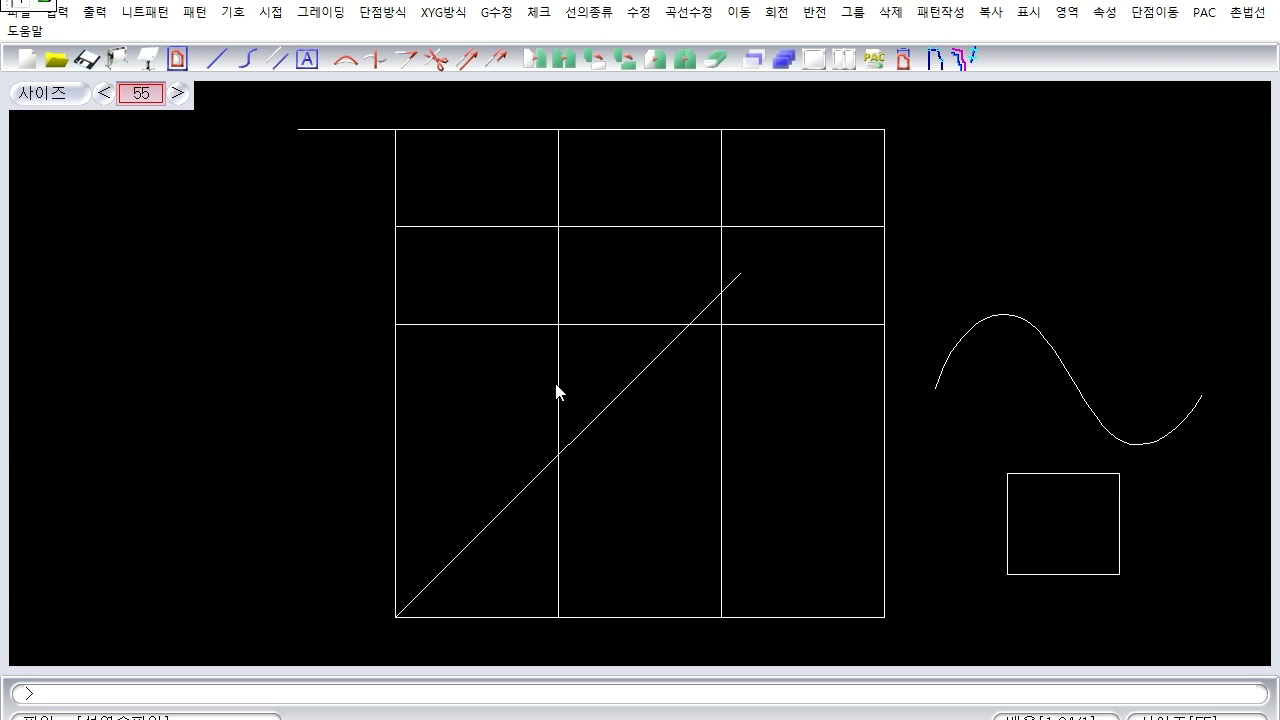
Create a new empty file with the new command.
text(new)
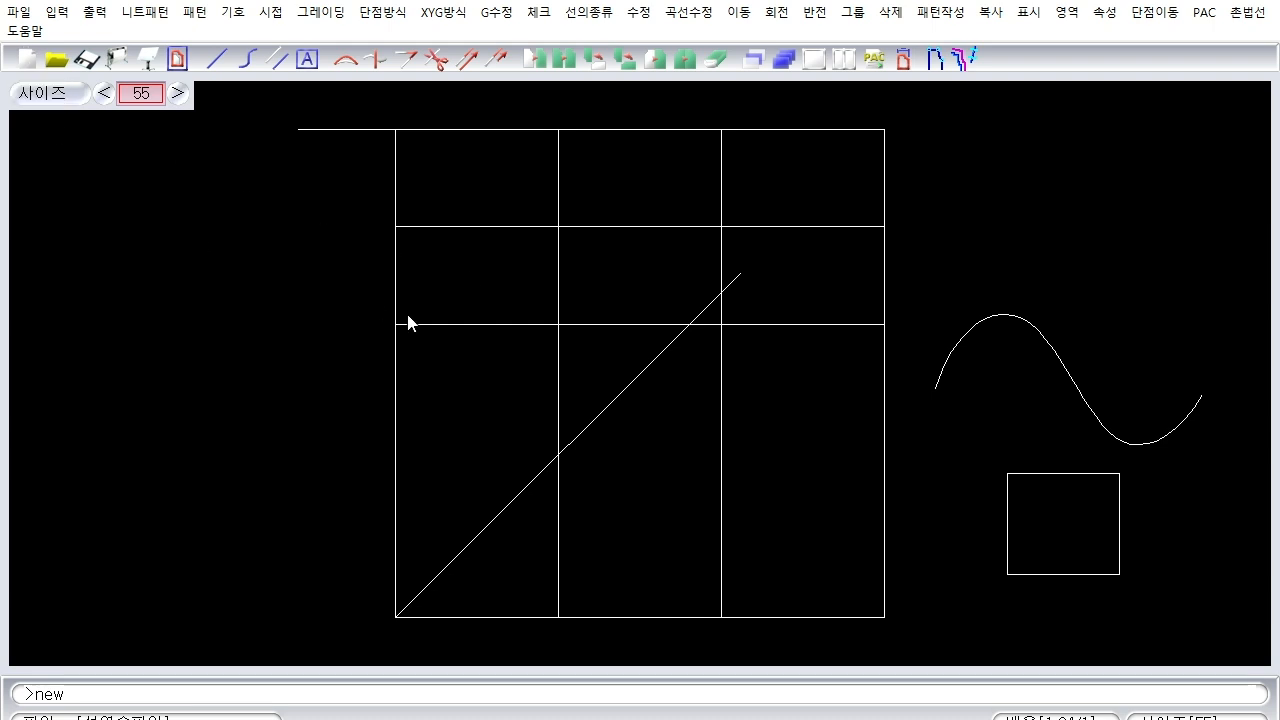
key(Return)
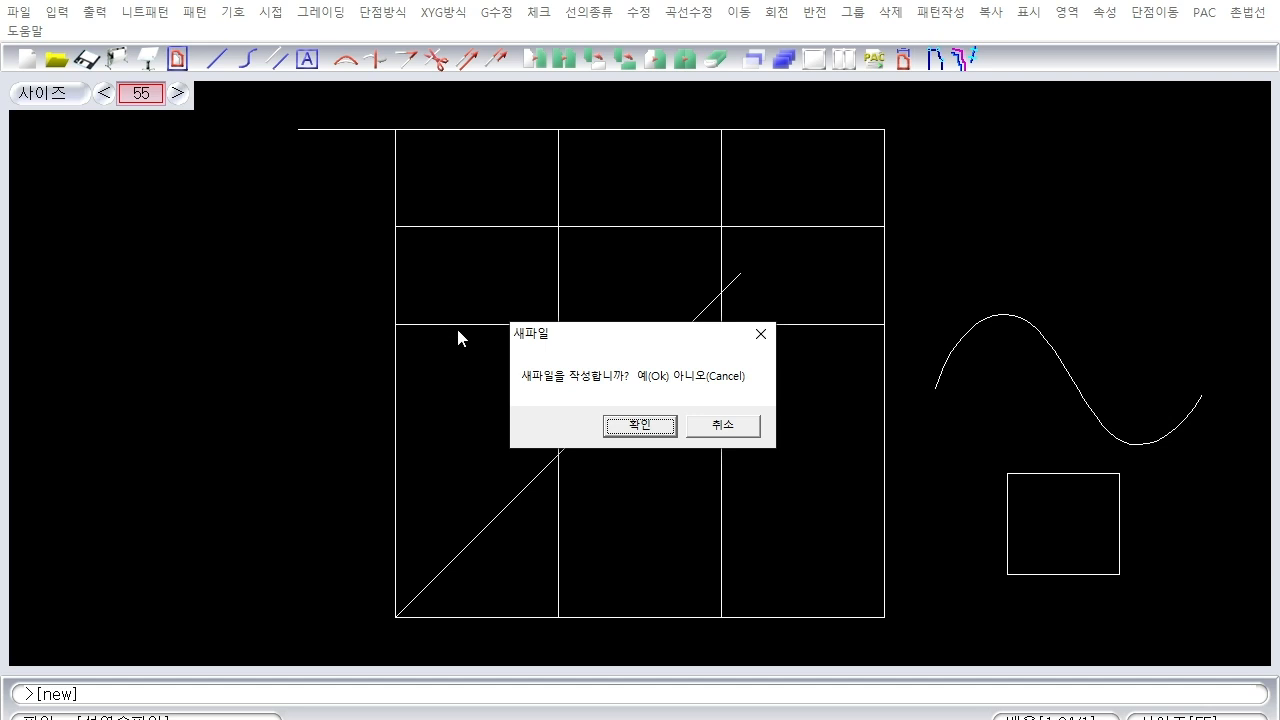
click(640, 427)
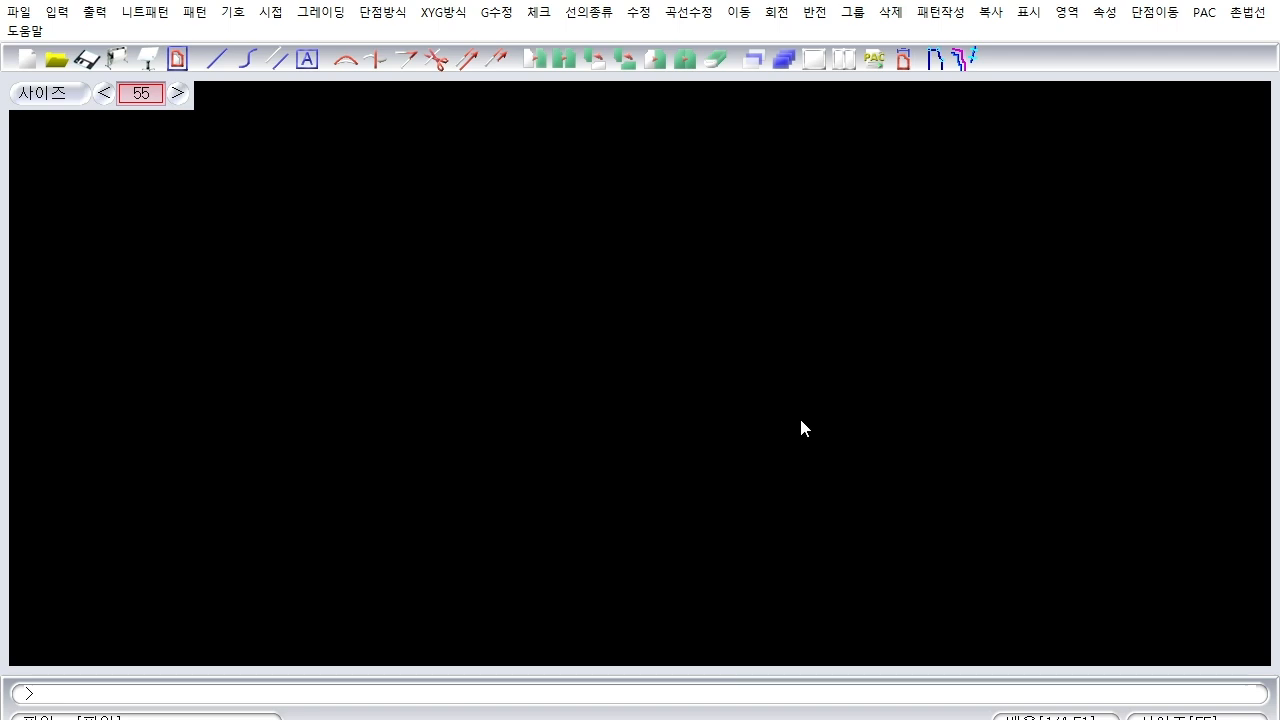
Open 선연습파일.pax from the desktop (바탕 화면) with the call command, using the search of all files.
text(ca)
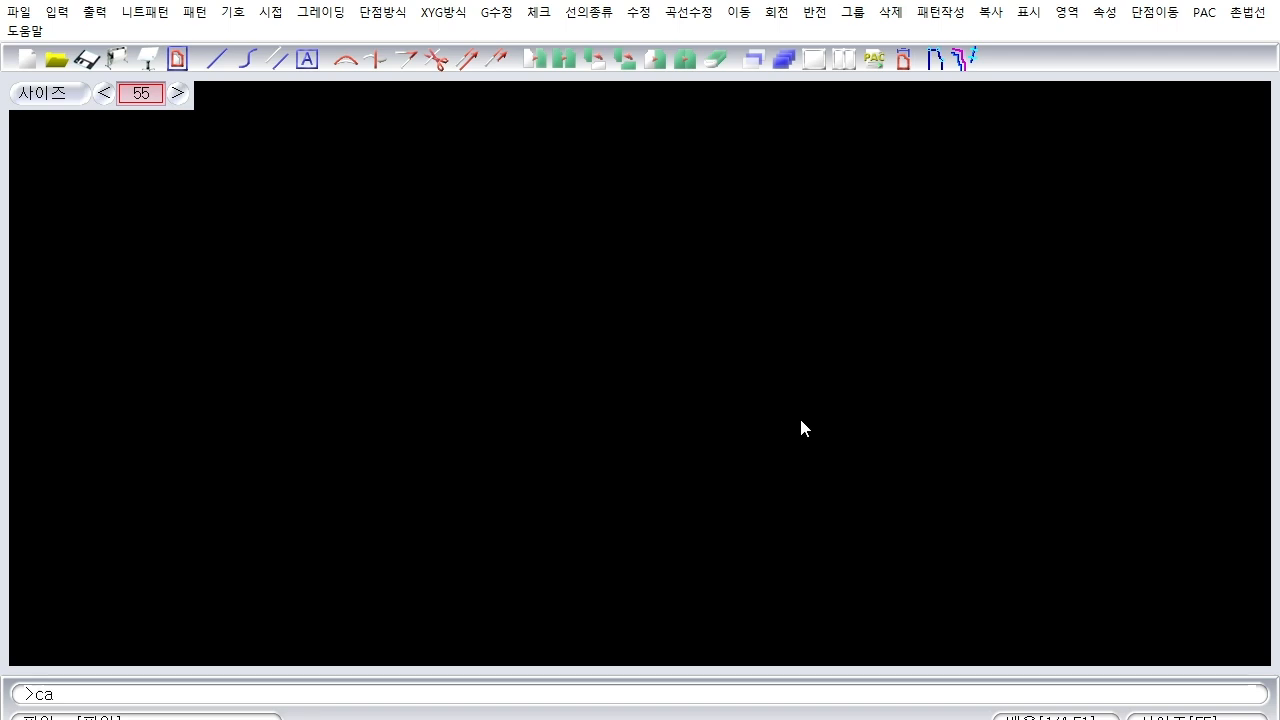
text(ll)
key(Return)
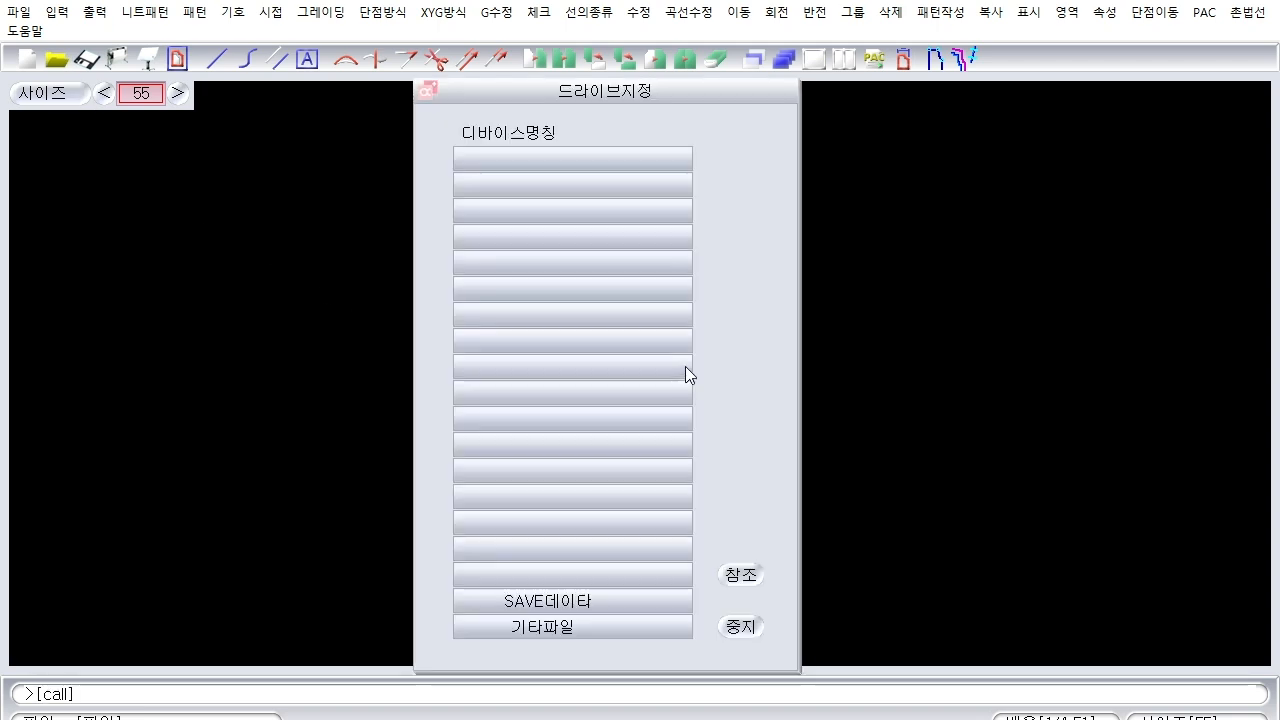
click(741, 575)
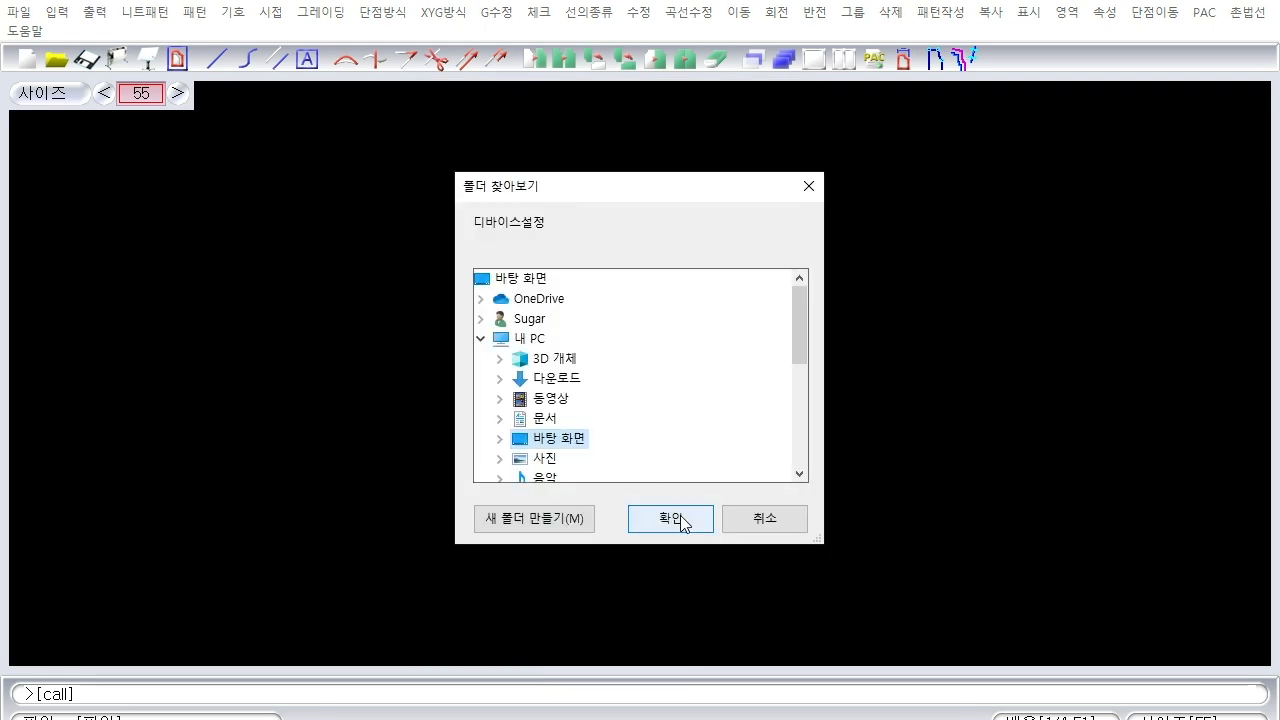
click(683, 524)
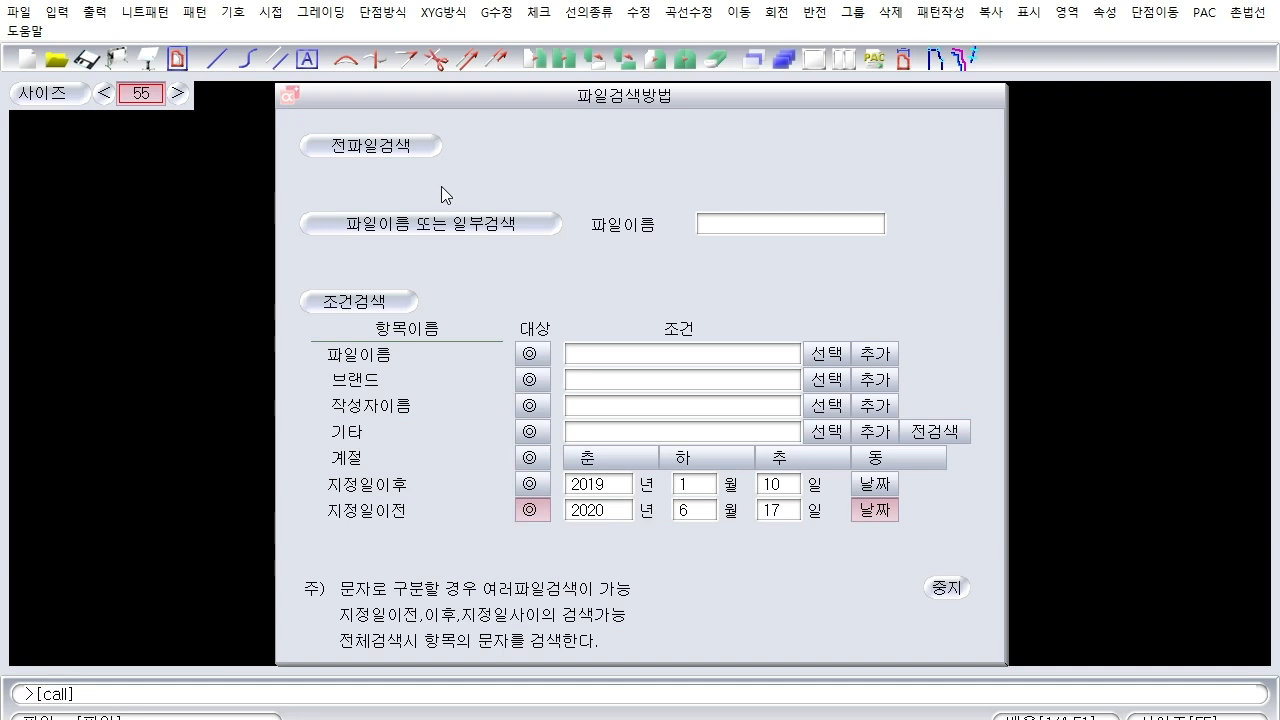
click(381, 150)
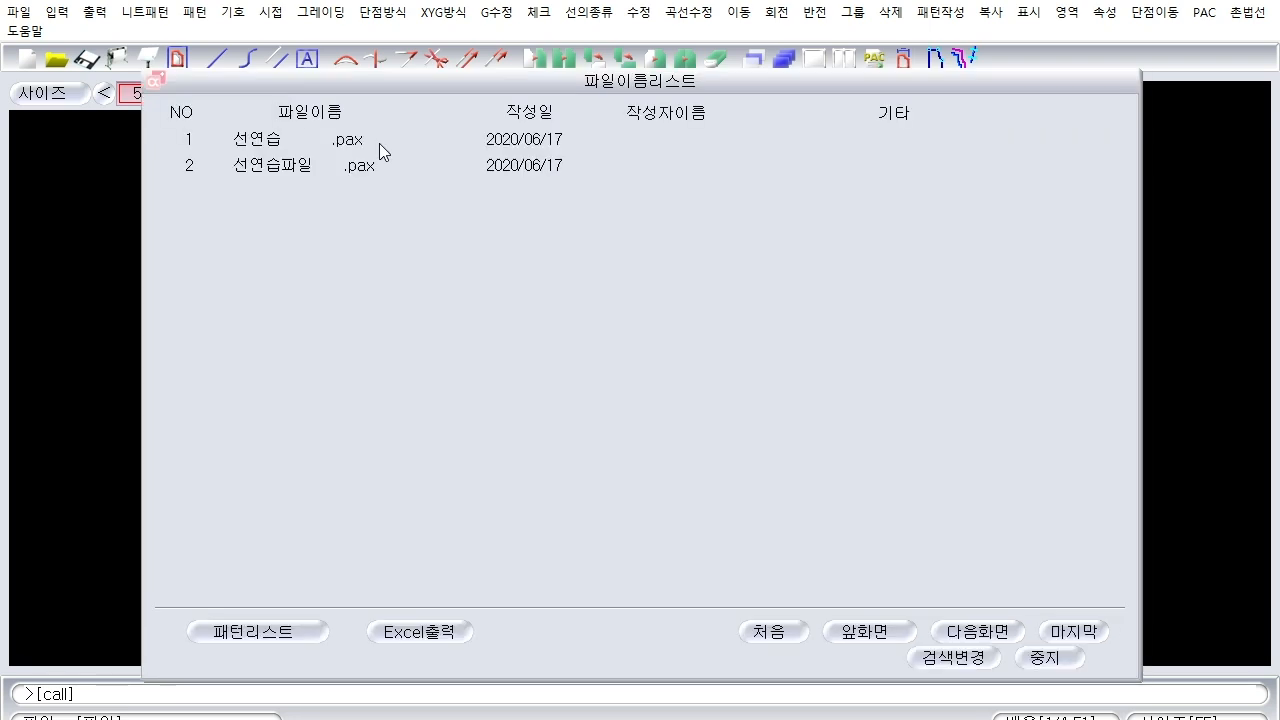
double_click(270, 170)
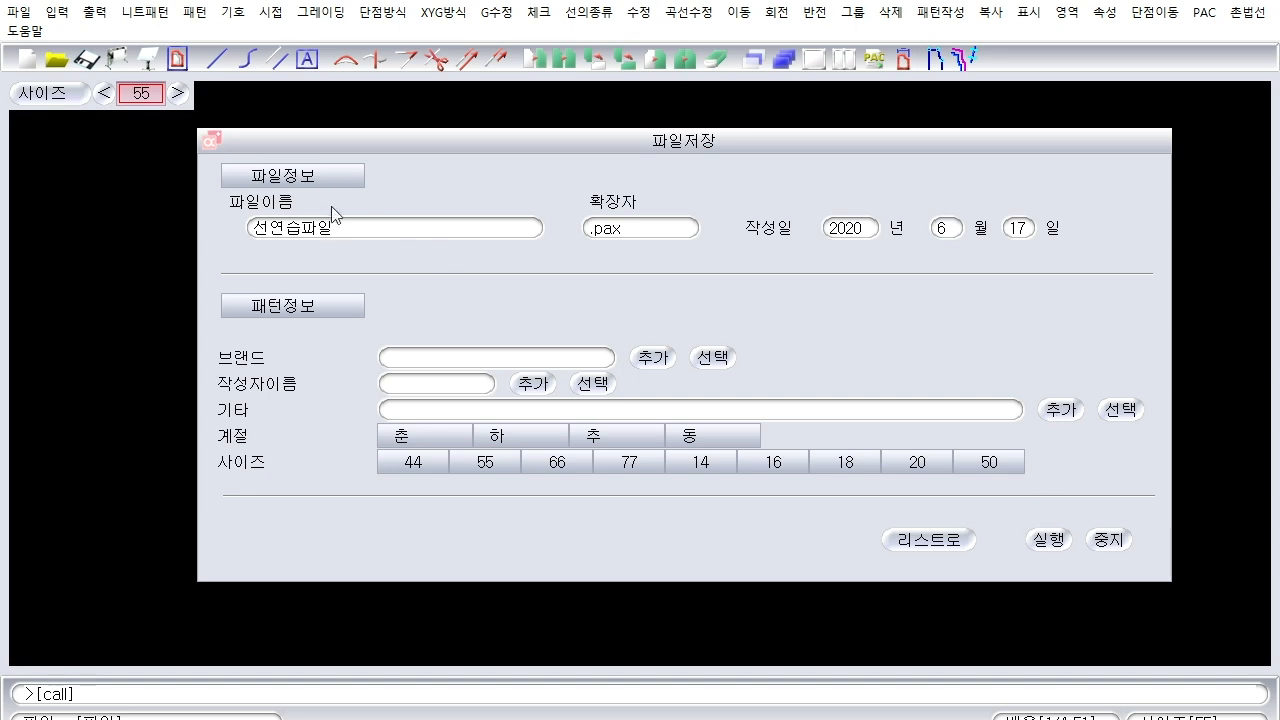
click(1049, 541)
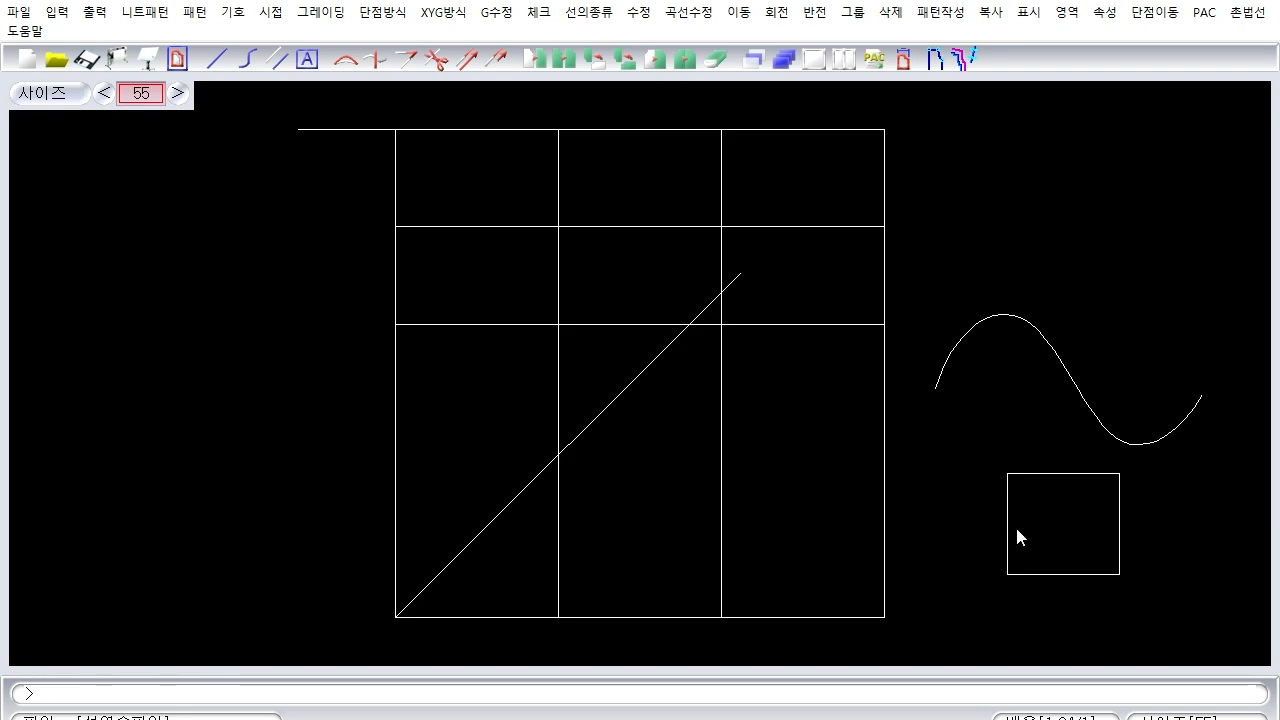